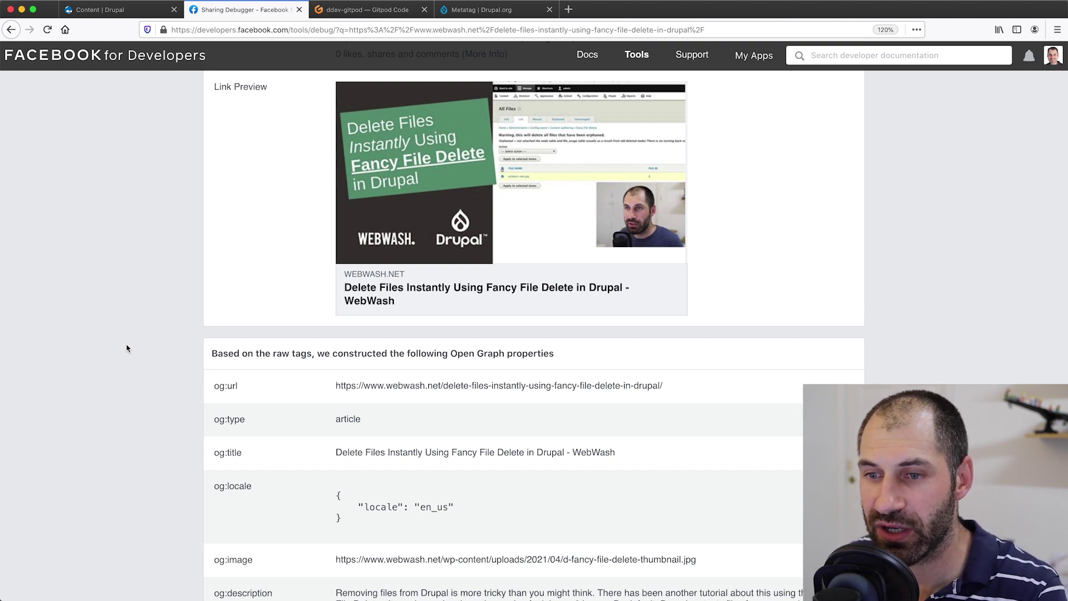
Scroll through the WebWash article's Open Graph properties, then switch to the Metatag project page.
scroll(127, 348, "down", 5)
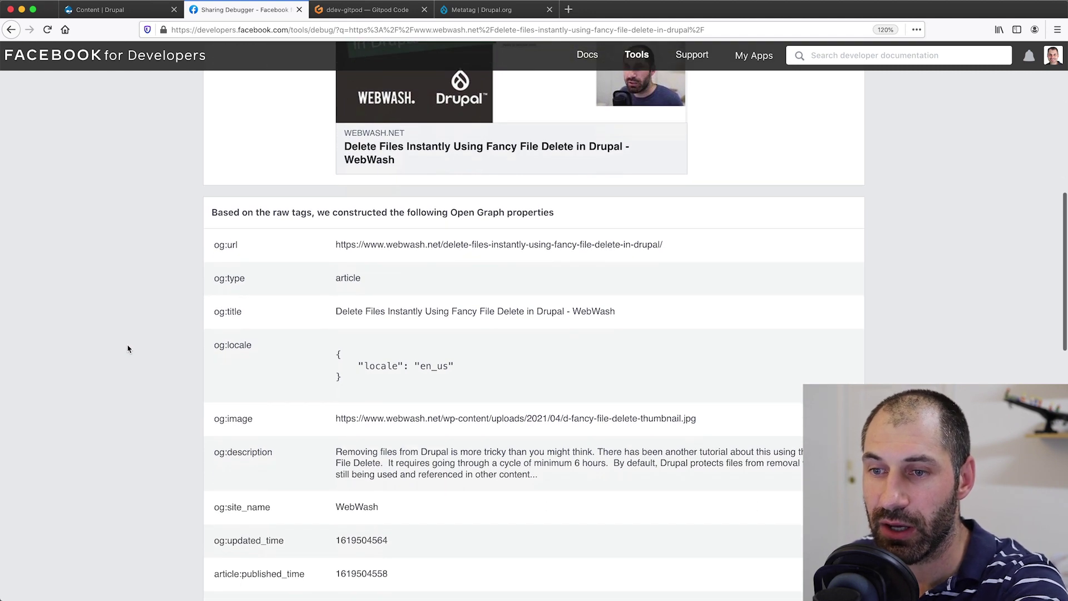
scroll(128, 349, "down", 1)
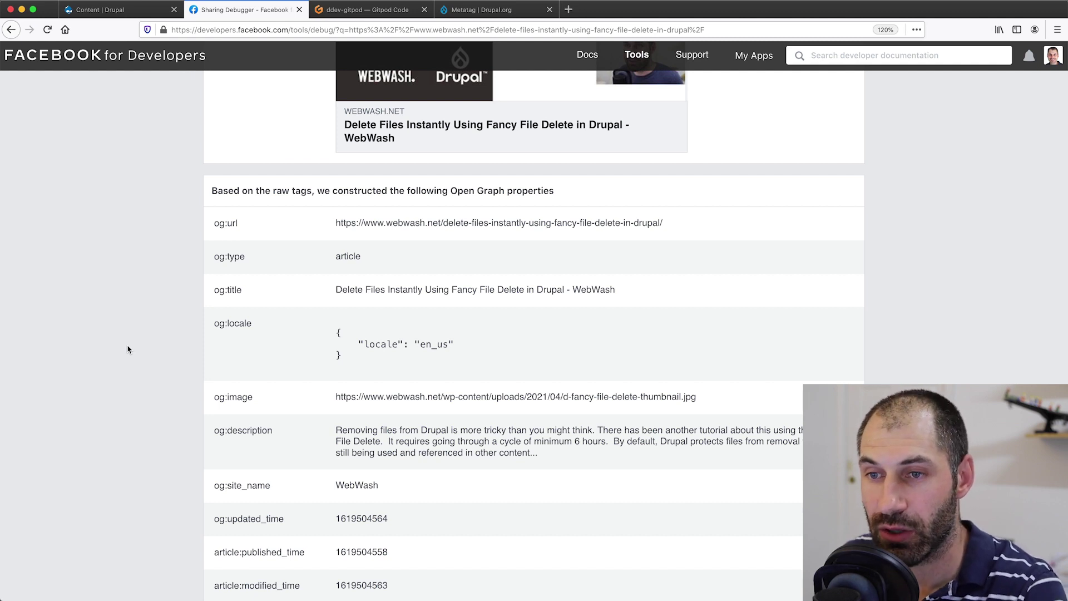
scroll(127, 348, "up", 4)
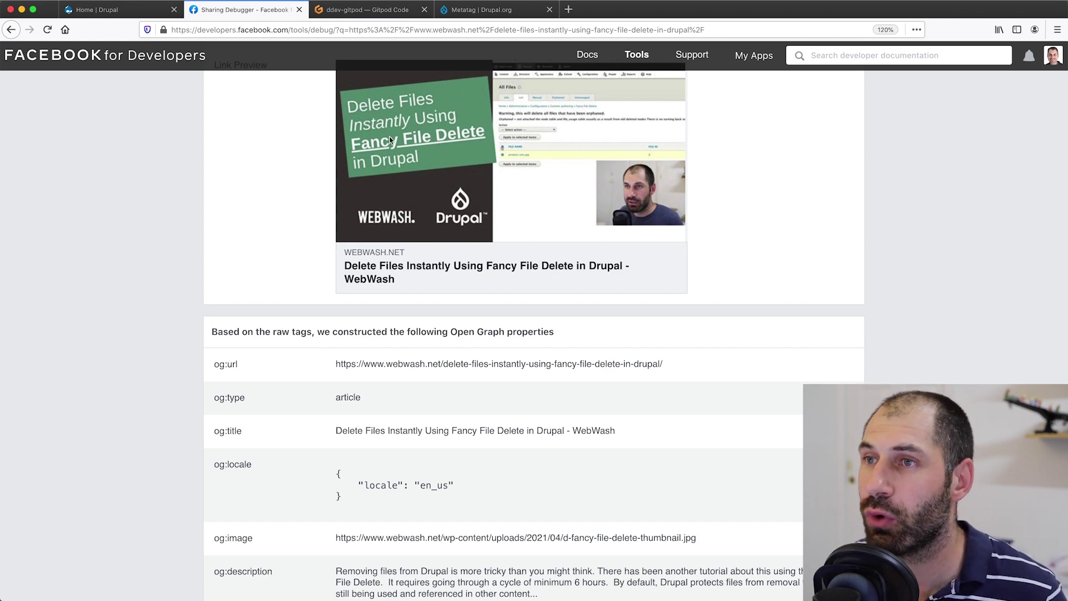
left_click(497, 16)
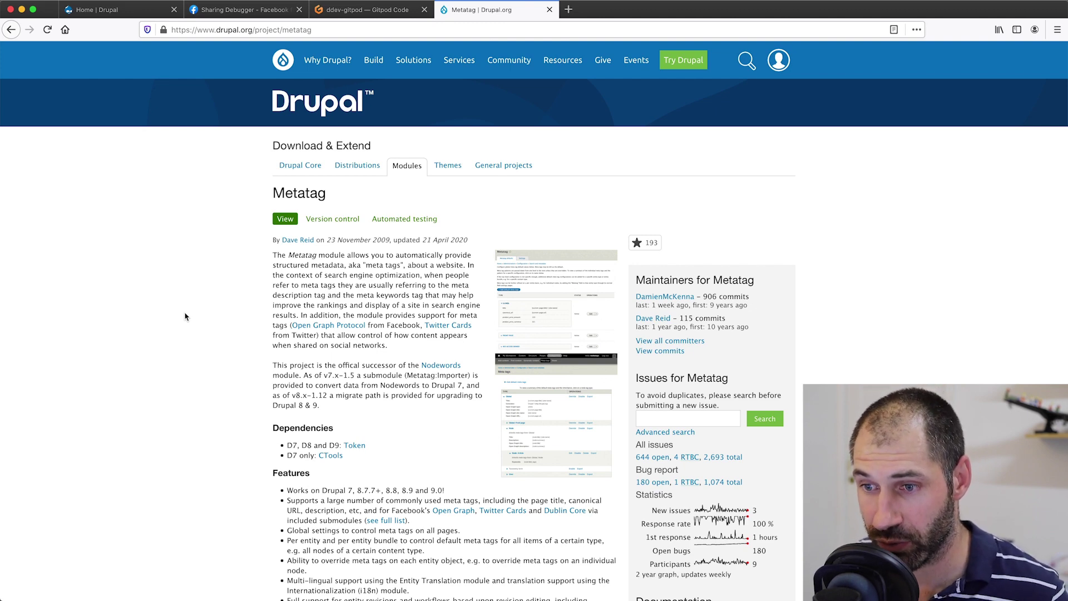
scroll(195, 328, "down", 4)
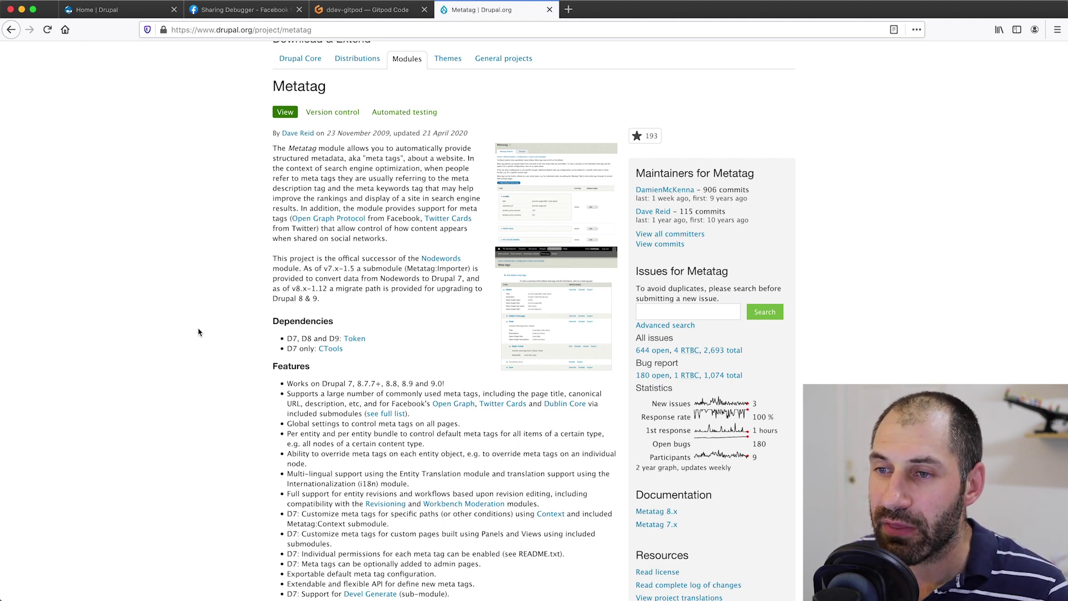
scroll(263, 343, "up", 1)
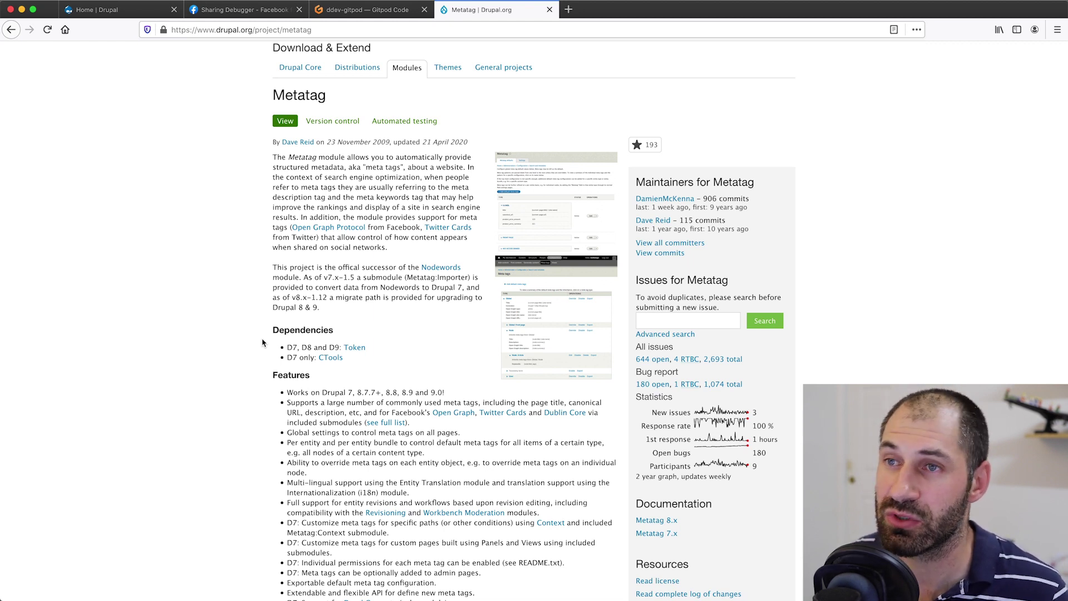
left_click(374, 11)
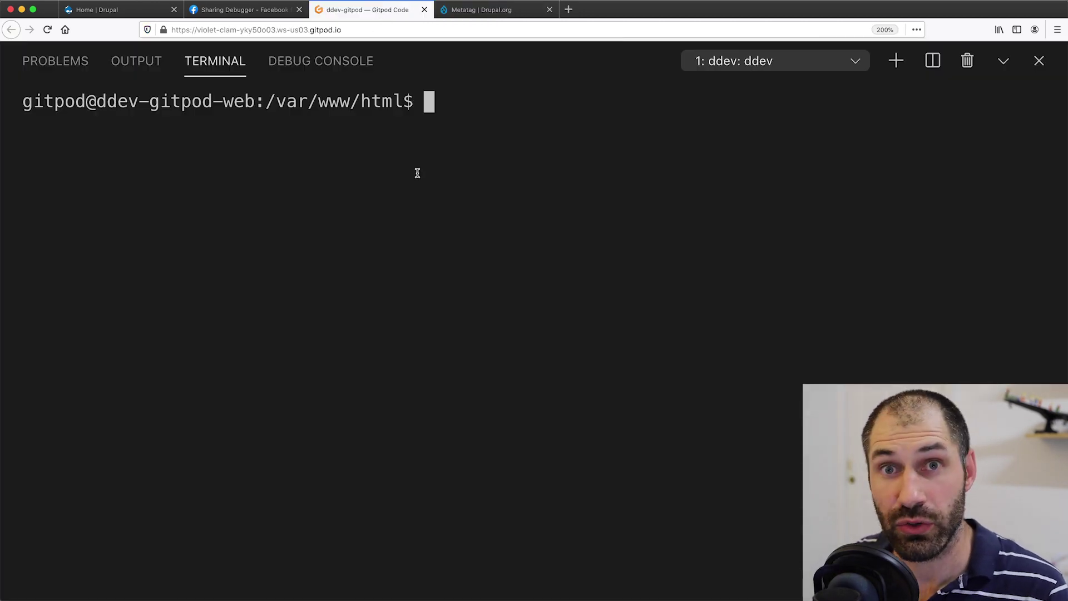
Run composer require drupal/metatag in the Gitpod terminal, then go back to the Sharing Debugger.
type("comp")
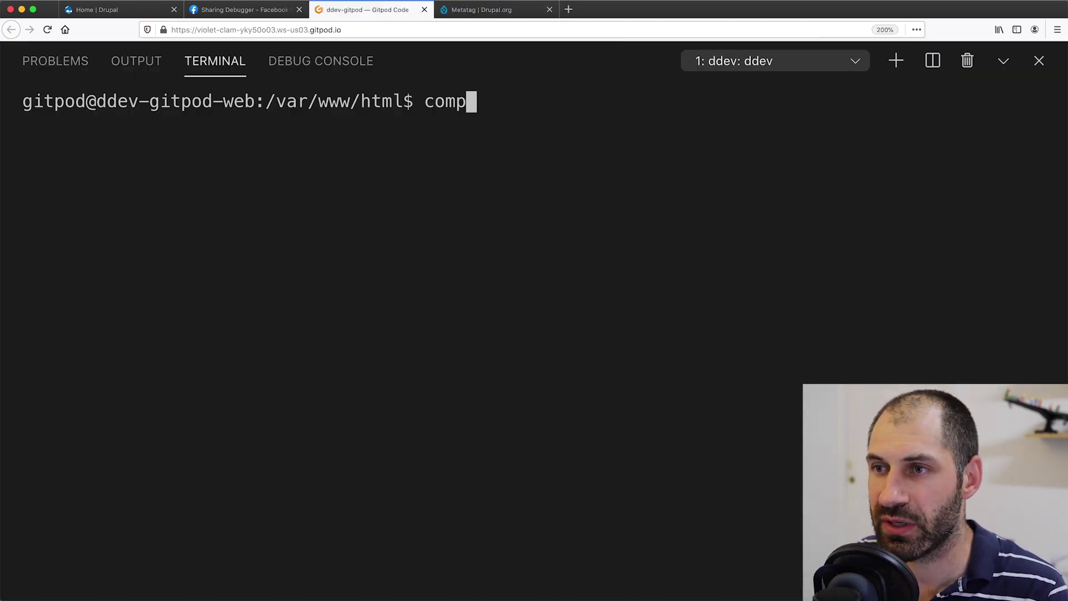
type("oser requi")
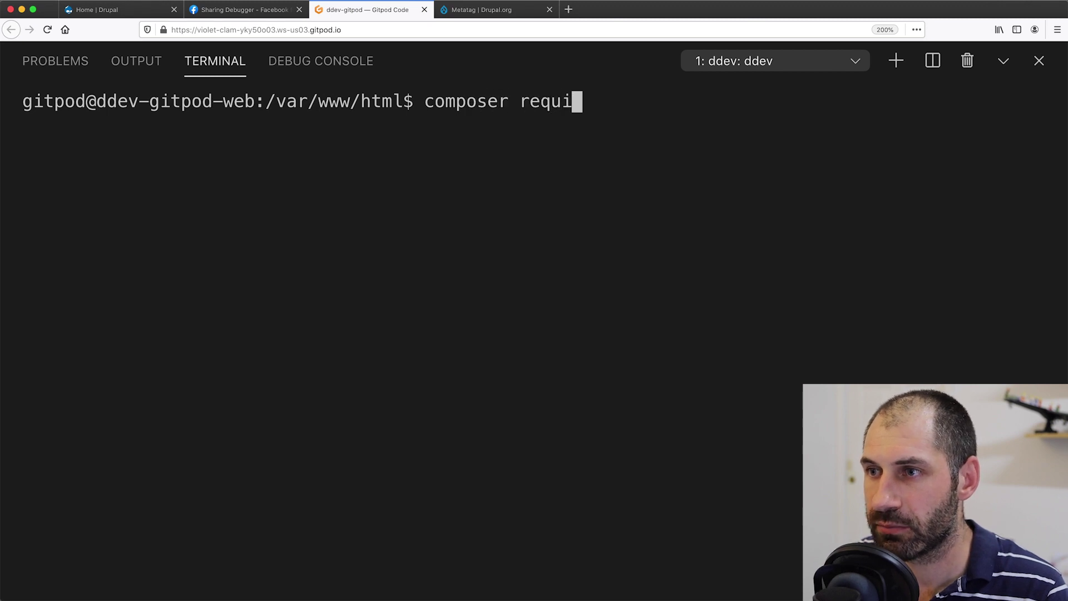
type("re drupal/metatag")
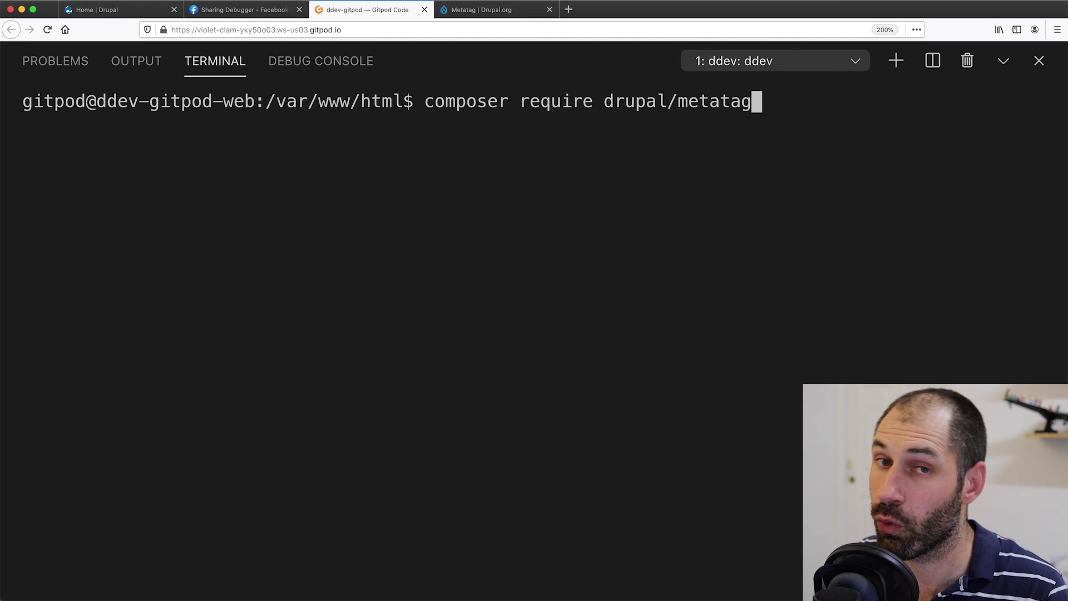
key("Return")
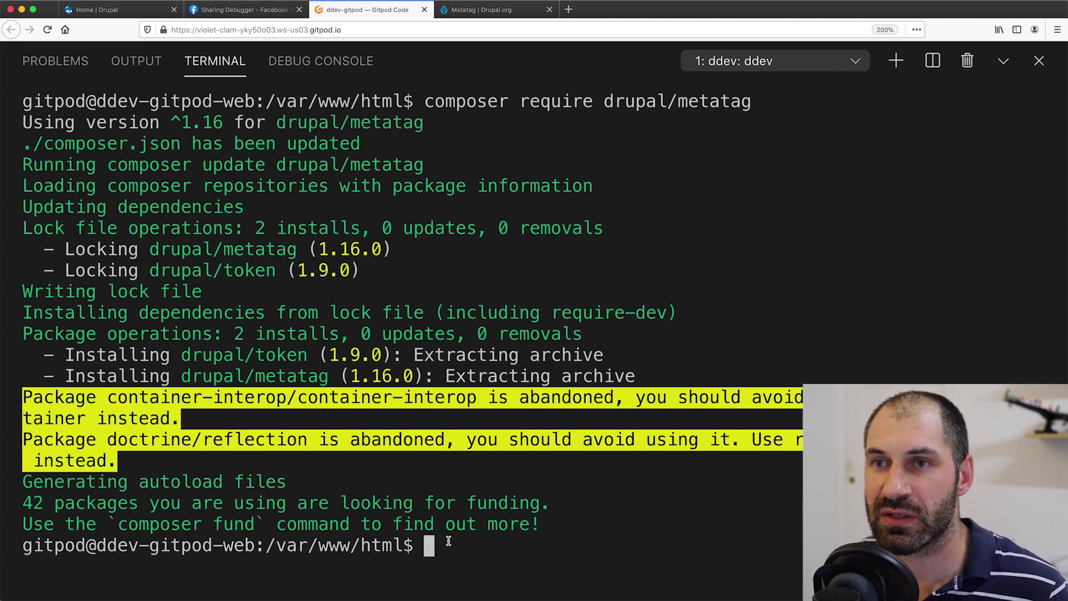
left_click(248, 9)
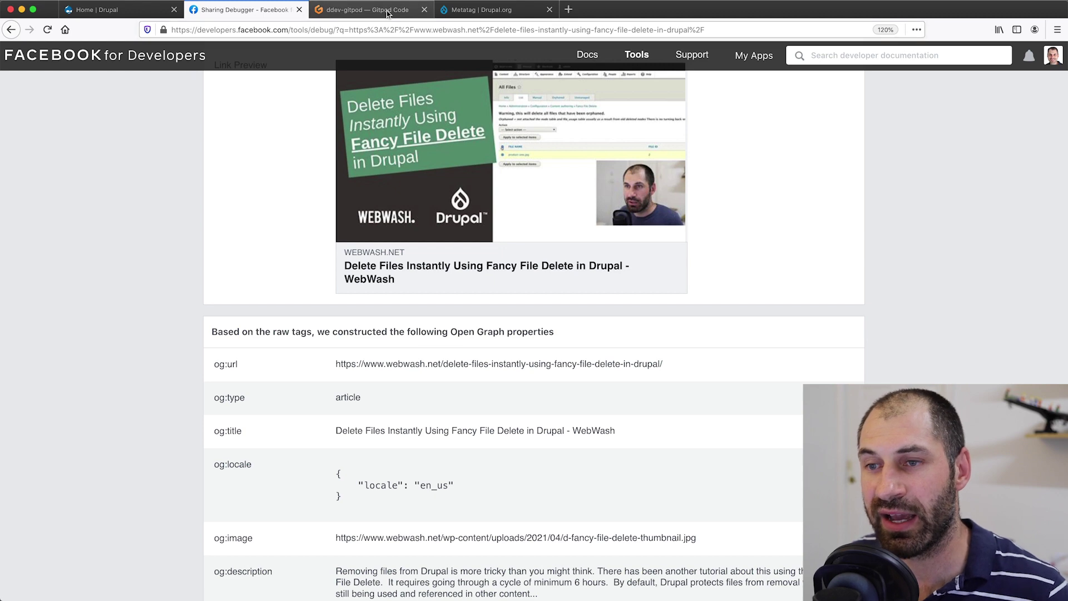
Return to the Gitpod terminal to check the finished composer require drupal/metatag output.
left_click(365, 10)
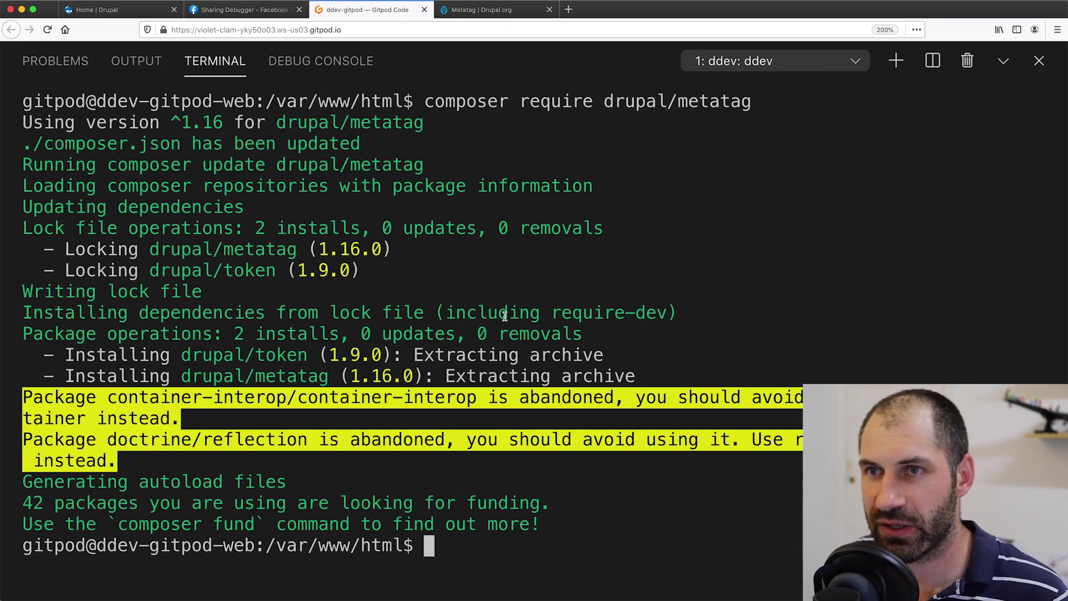
Reload the local Drupal site's home page.
left_click(125, 14)
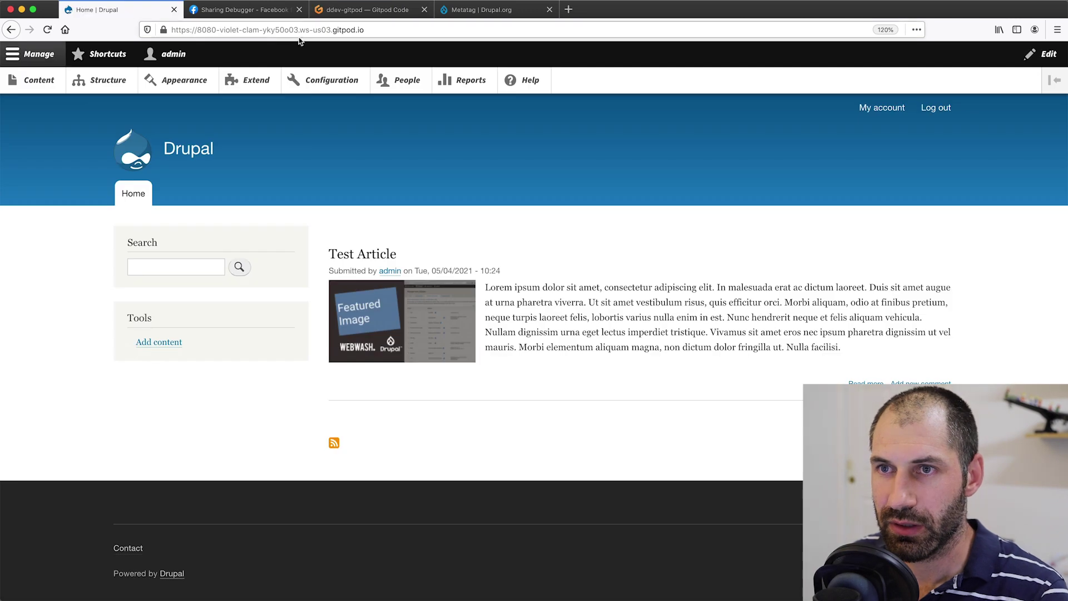
left_click(305, 31)
key("Return")
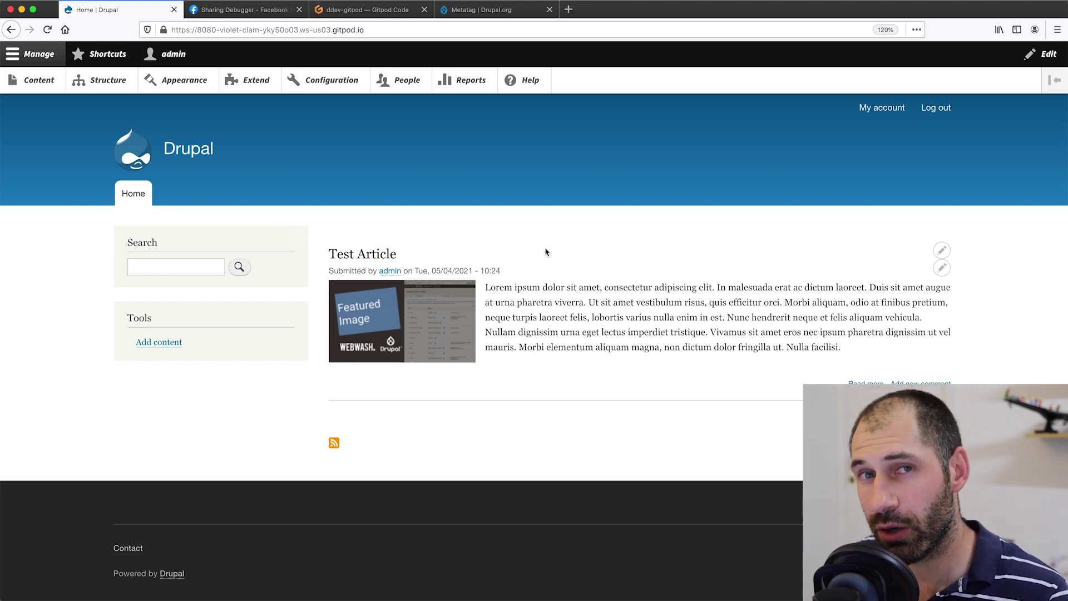
Open the Test Article's edit form and scroll to its Image and Media fields.
left_click(358, 262)
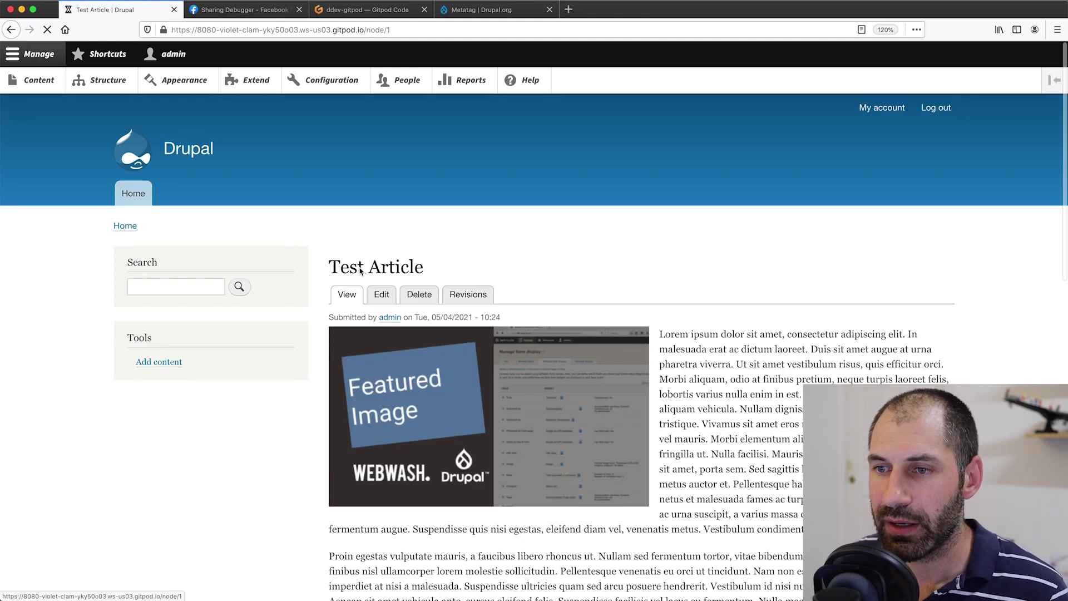
left_click(381, 297)
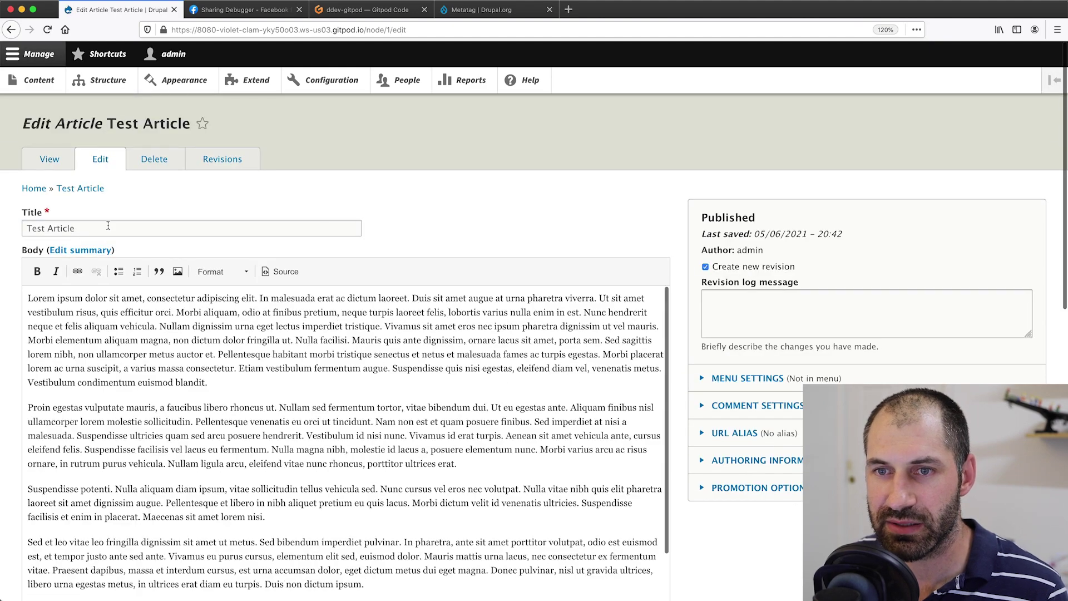
left_click(107, 225)
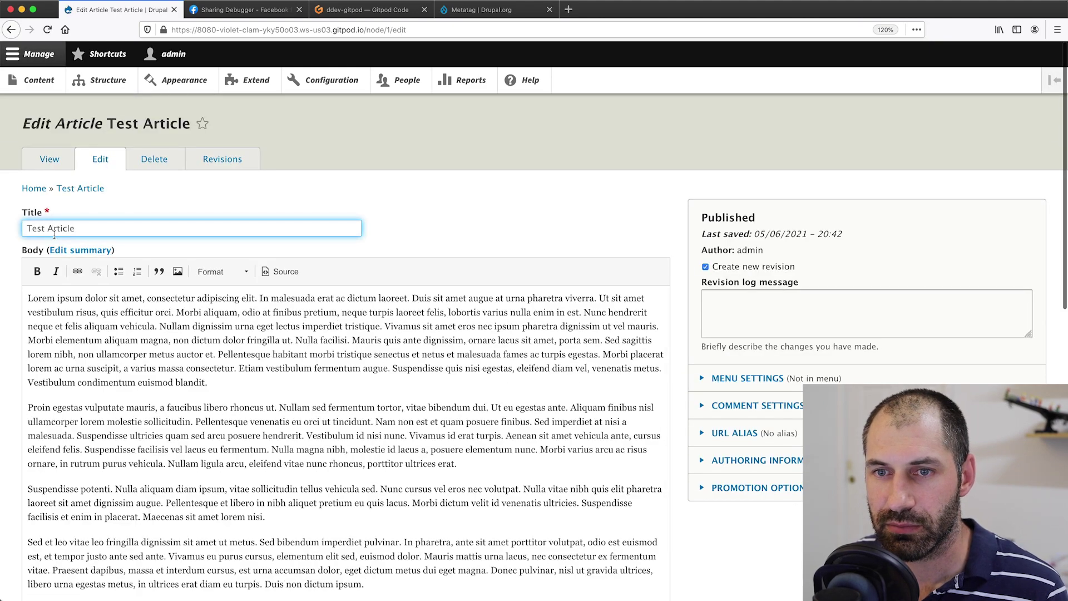
scroll(121, 281, "down", 5)
scroll(120, 281, "down", 10)
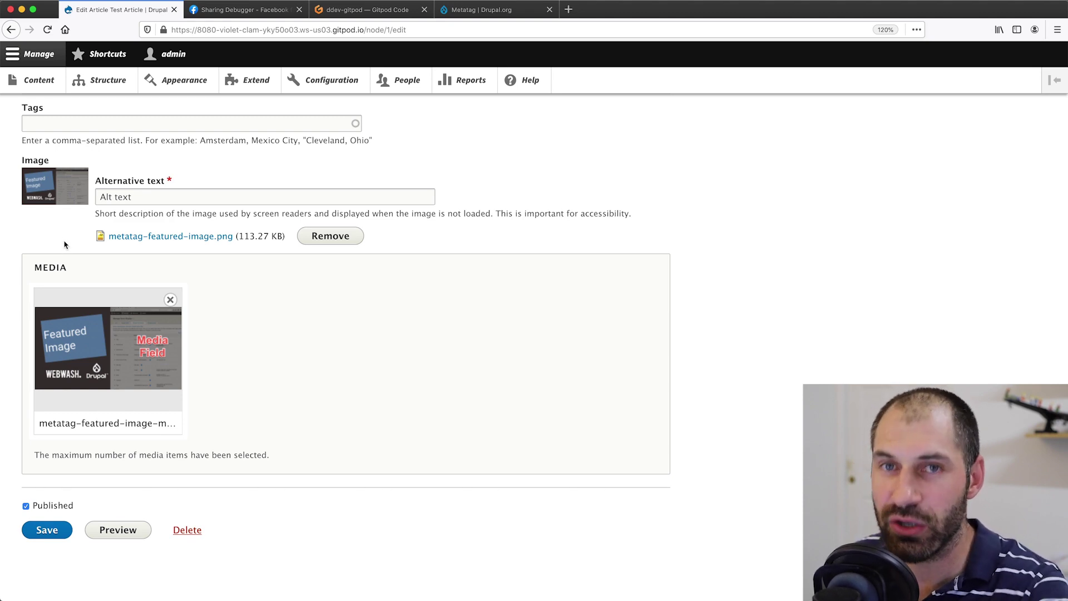
scroll(63, 244, "up", 5)
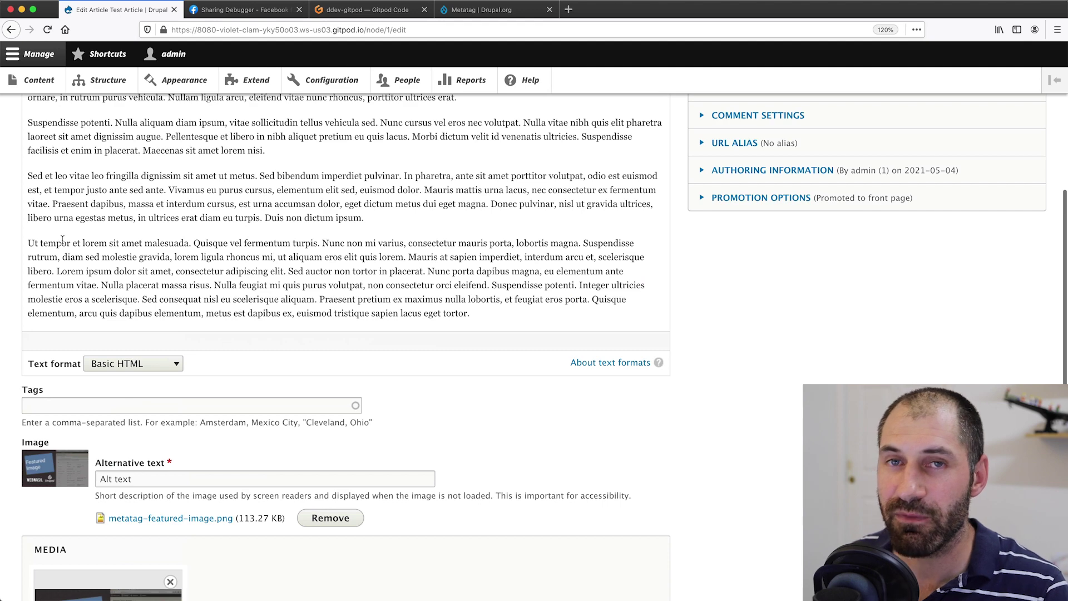
scroll(158, 242, "up", 7)
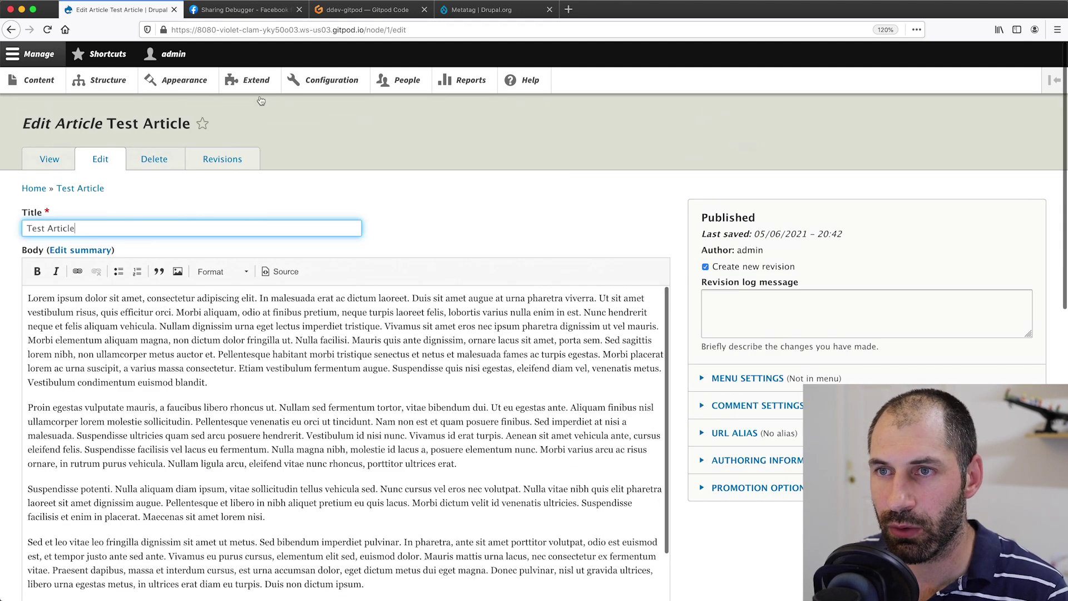
On the Extend page, filter modules by 'meta' and tick Metatag.
left_click(257, 80)
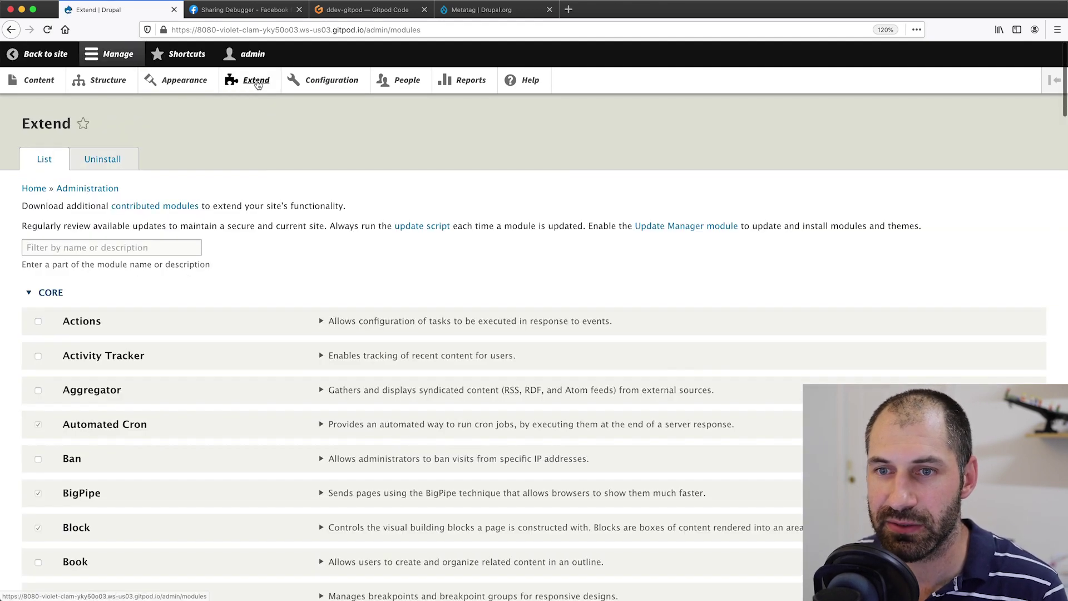
left_click(107, 250)
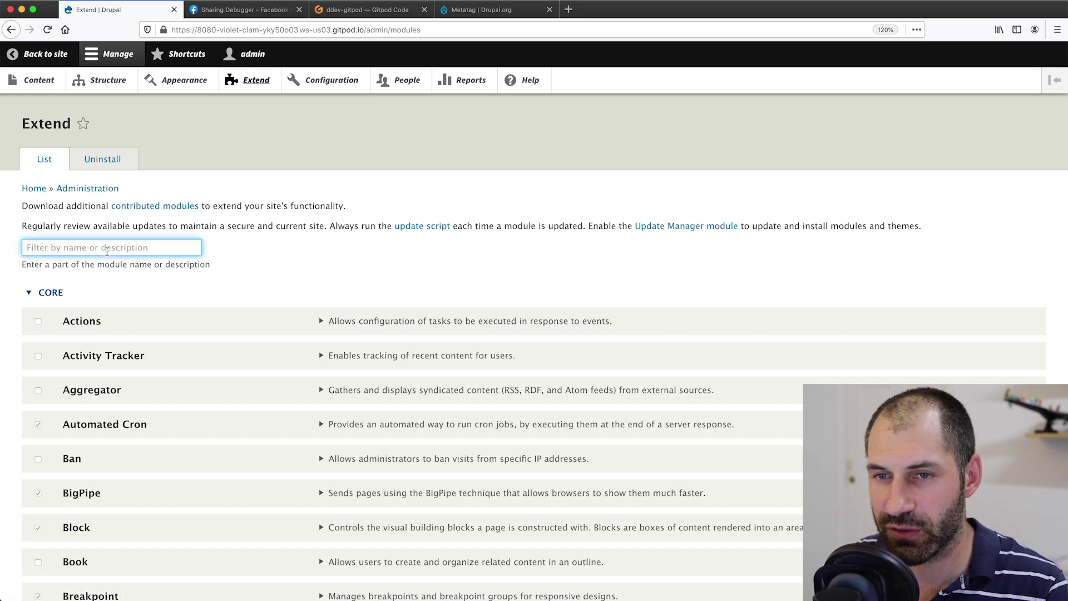
type("meta")
scroll(114, 267, "down", 2)
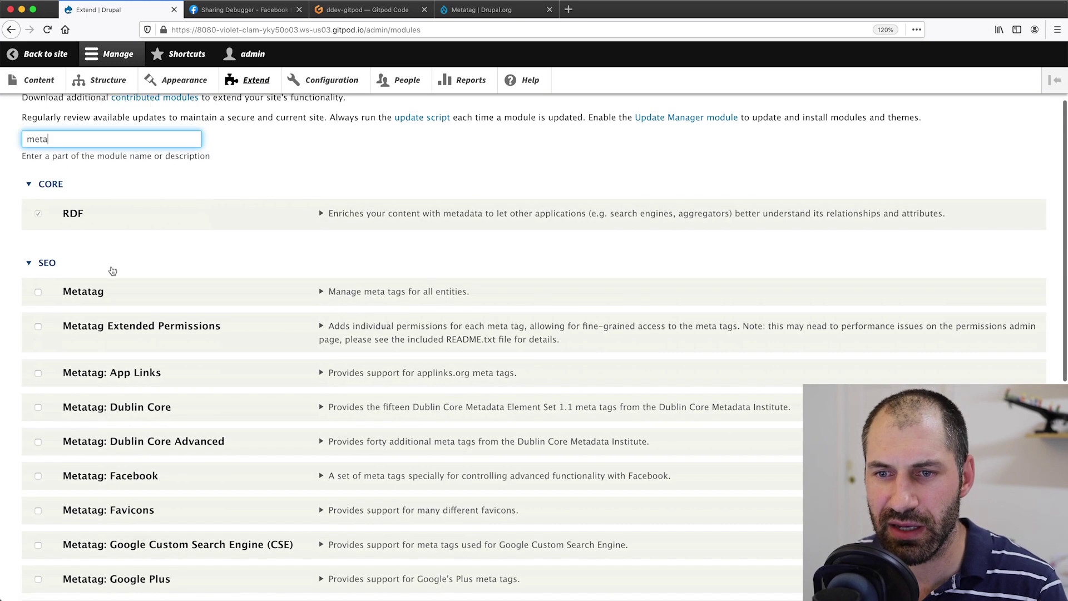
left_click(37, 293)
Tick Metatag: Open Graph and install, also enabling the required Token module.
scroll(83, 300, "down", 3)
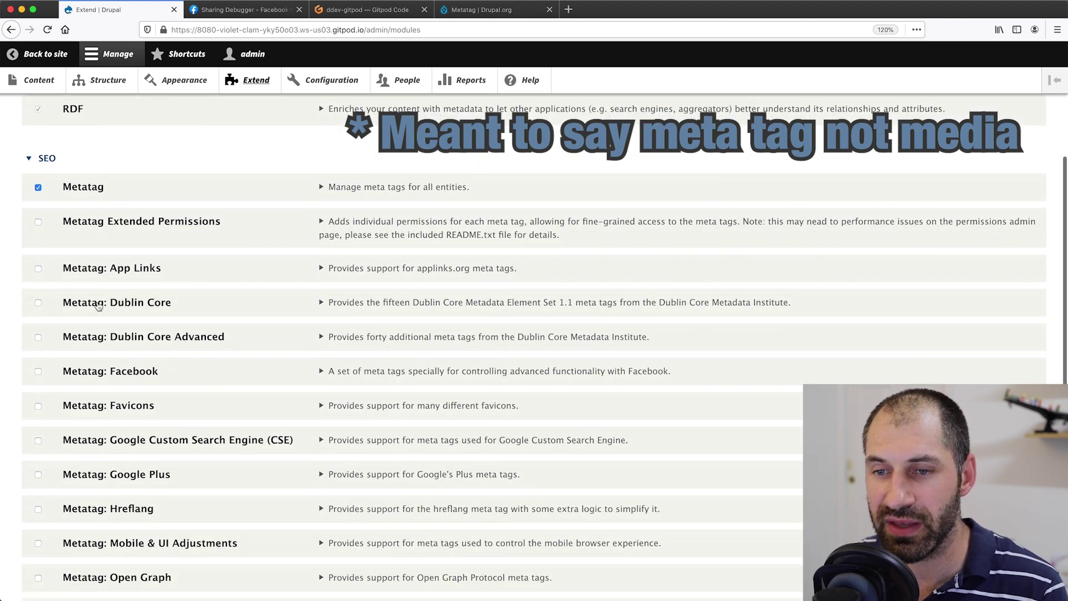
scroll(98, 306, "down", 7)
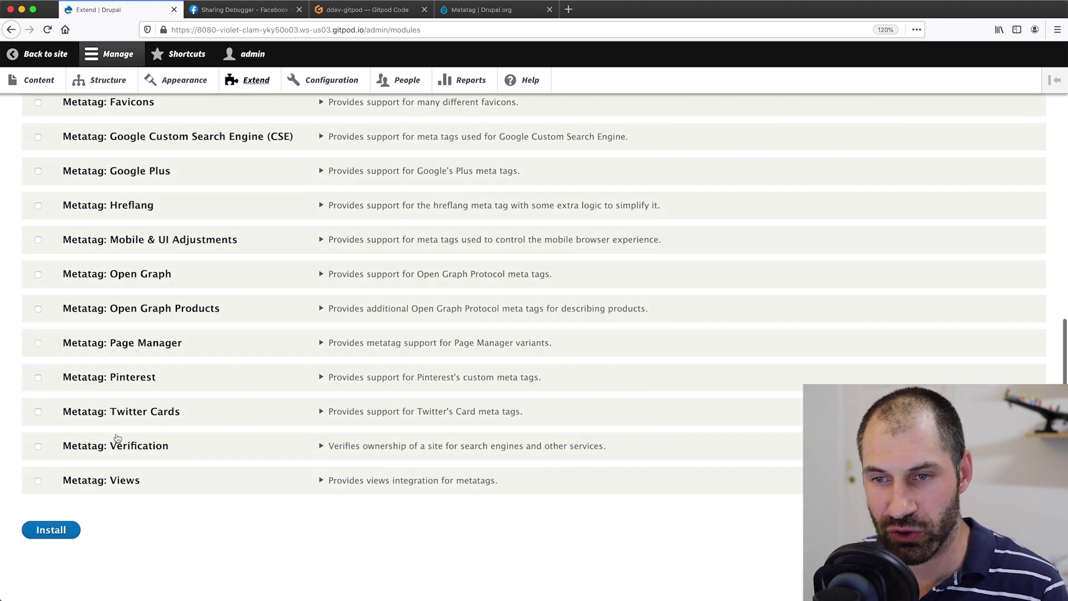
scroll(86, 334, "up", 10)
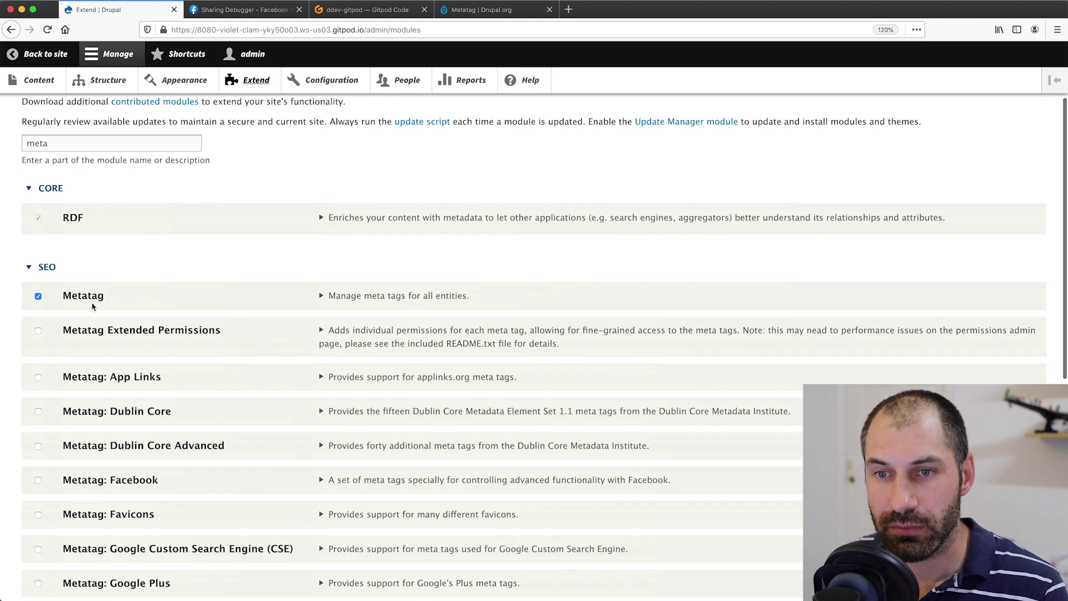
scroll(98, 306, "down", 7)
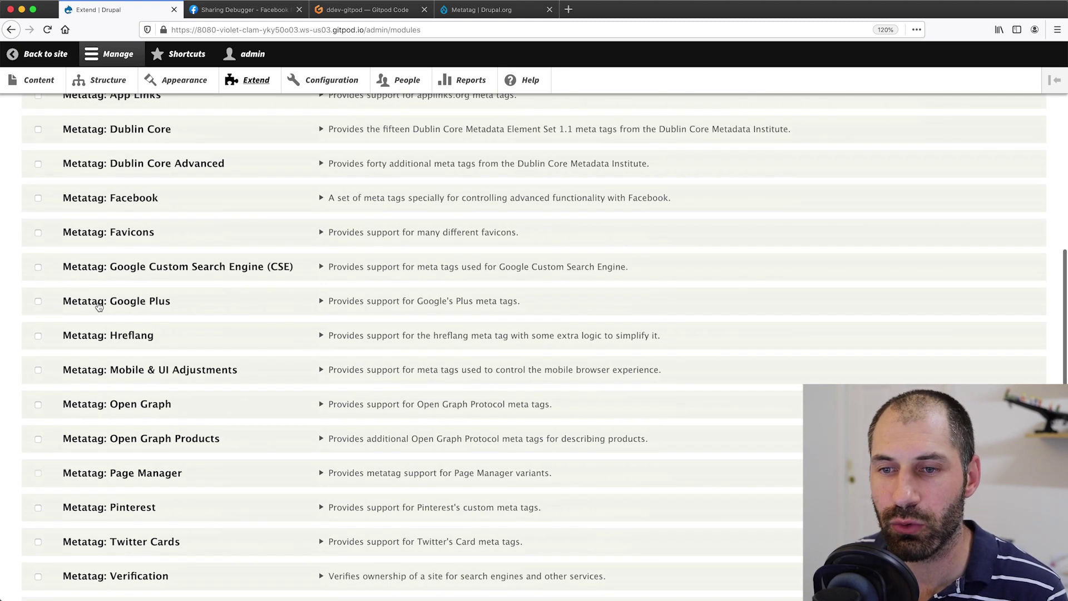
left_click(142, 404)
scroll(145, 397, "down", 3)
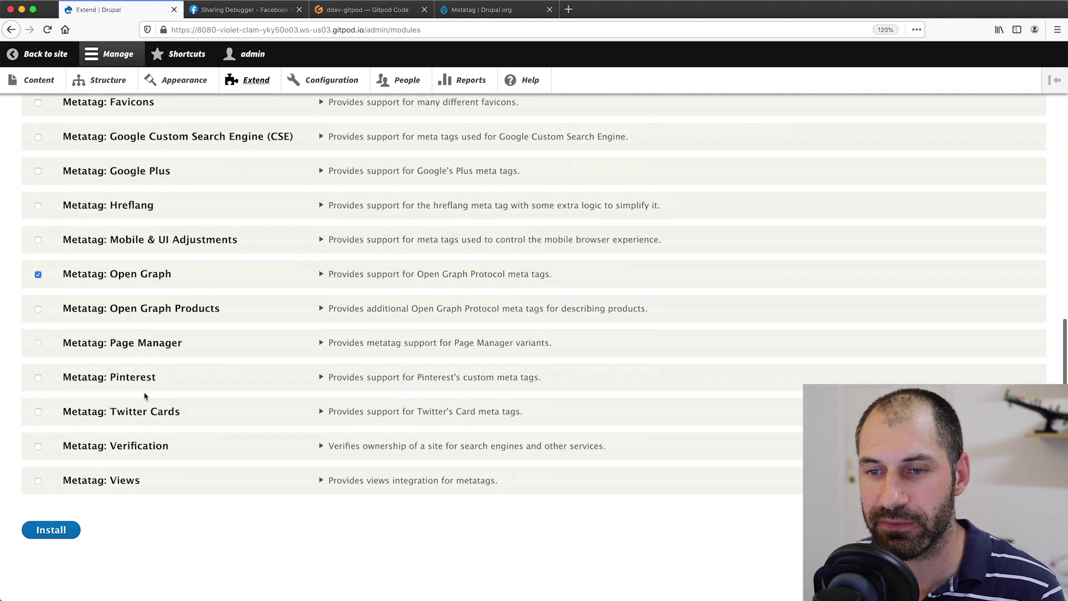
left_click(56, 530)
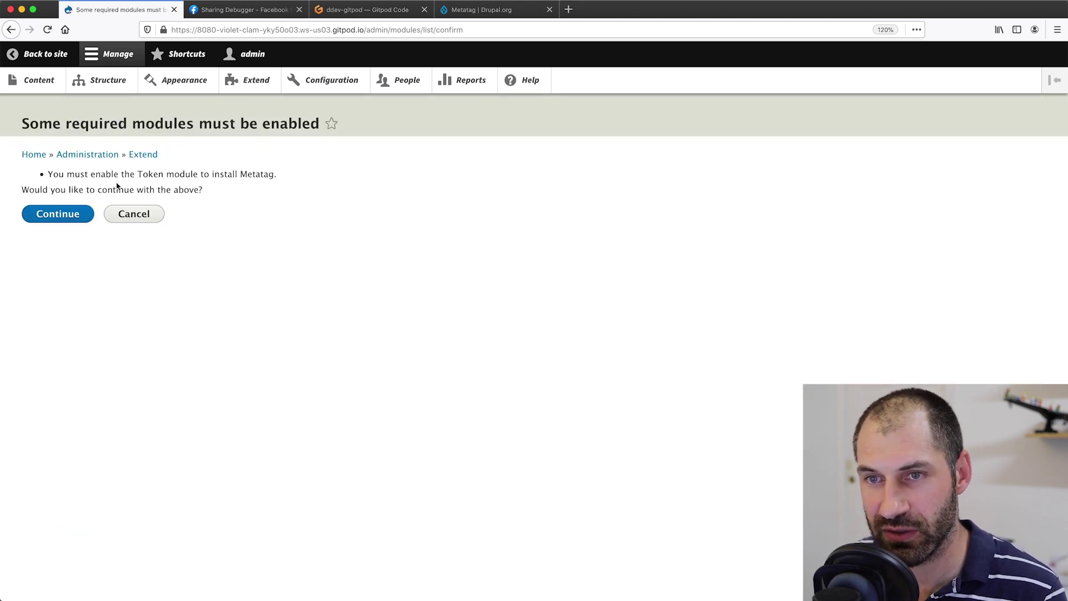
left_click(74, 216)
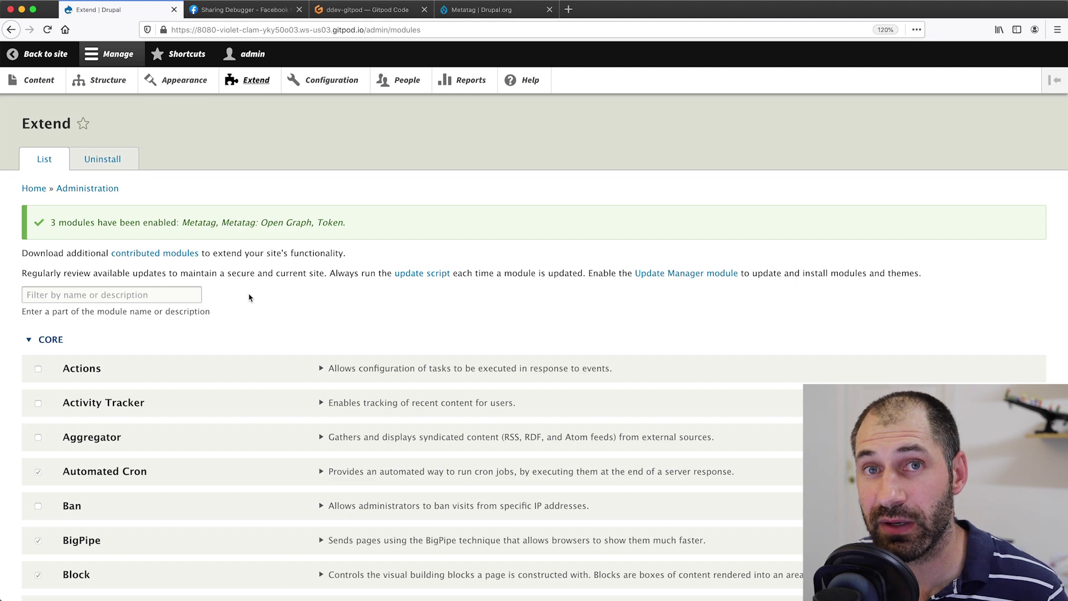
Add new Metatag default meta tags from Configuration and set their type to Article.
left_click(336, 89)
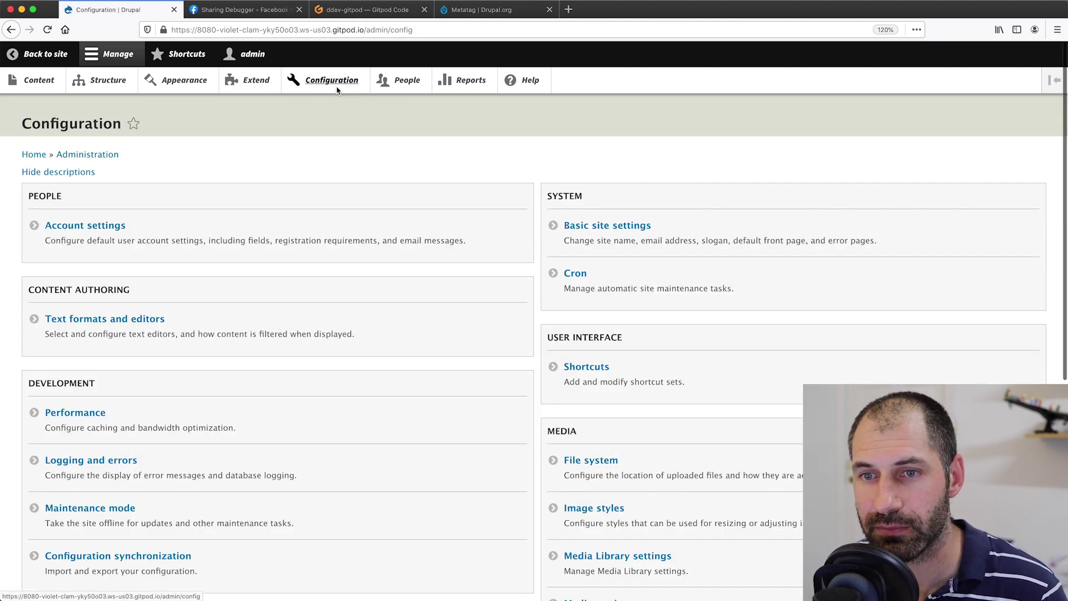
scroll(192, 328, "down", 5)
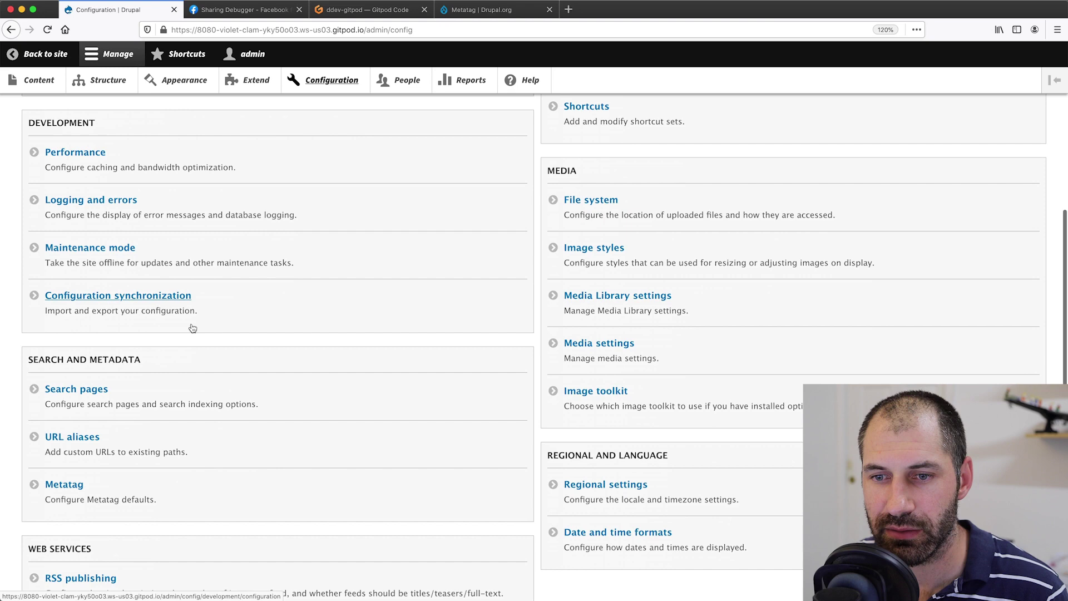
left_click(63, 487)
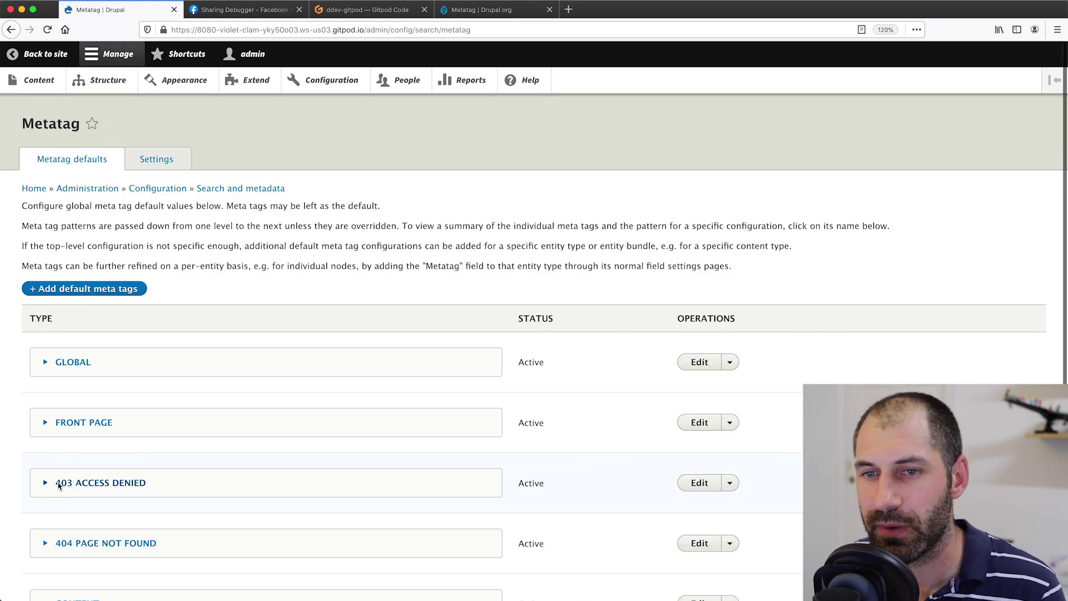
left_click(75, 291)
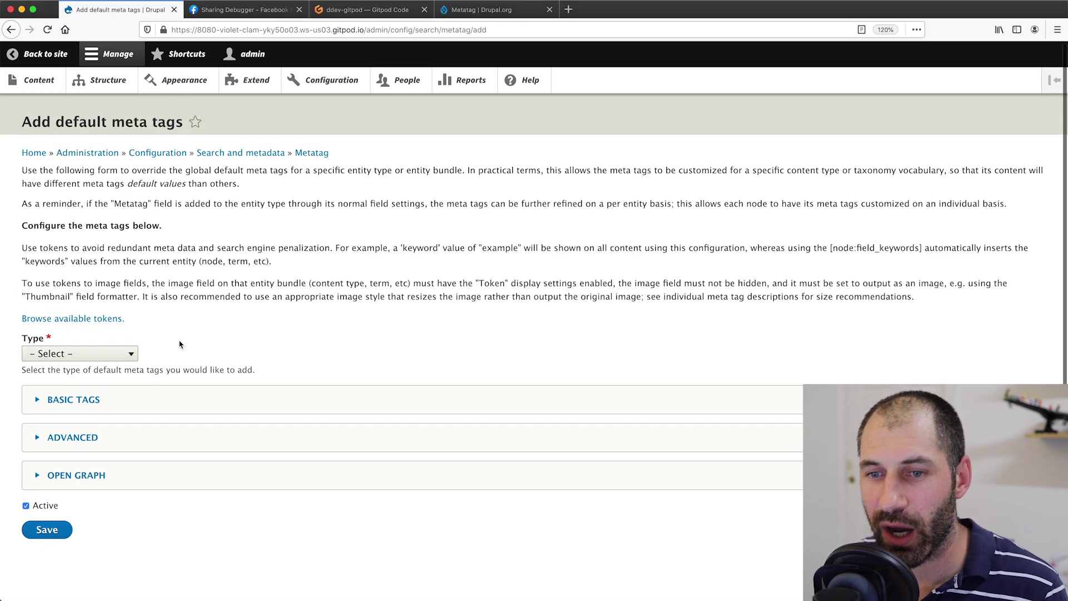
left_click(113, 356)
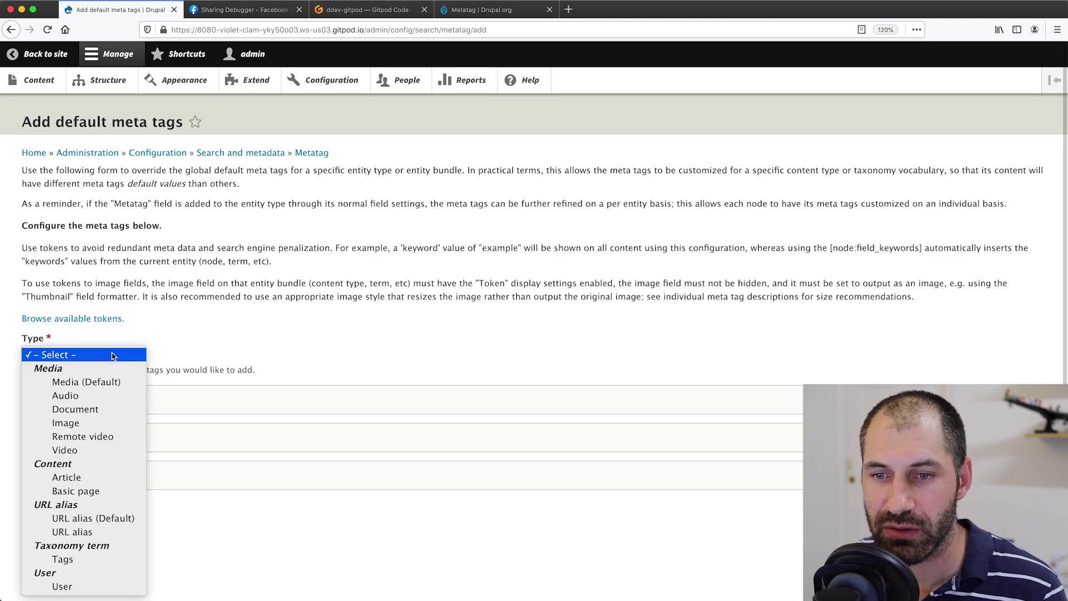
left_click(92, 480)
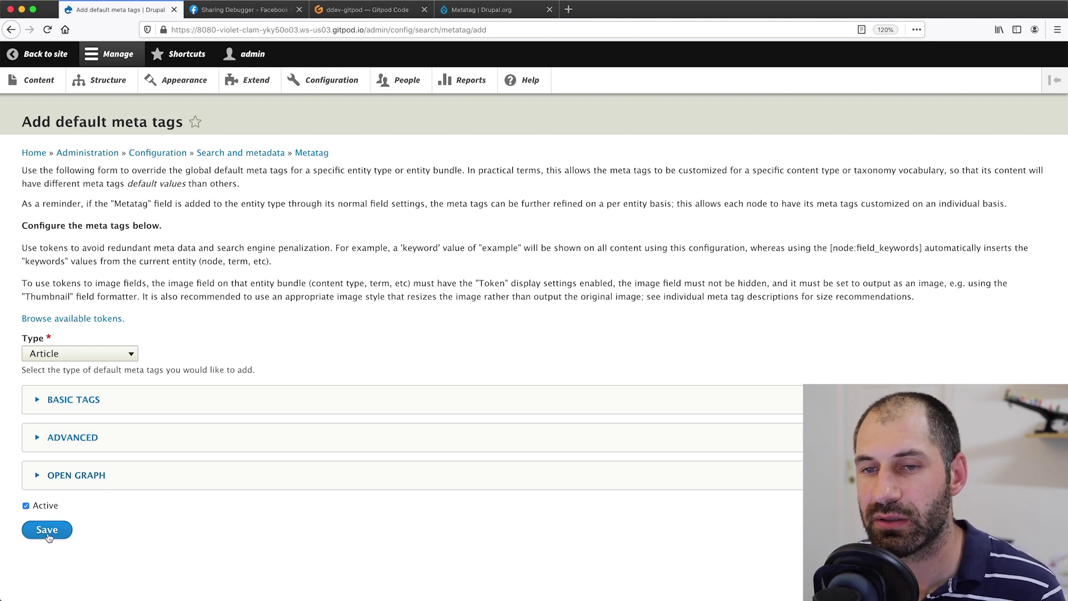
Browse the available tokens, save the Article defaults, and open them for editing.
left_click(103, 319)
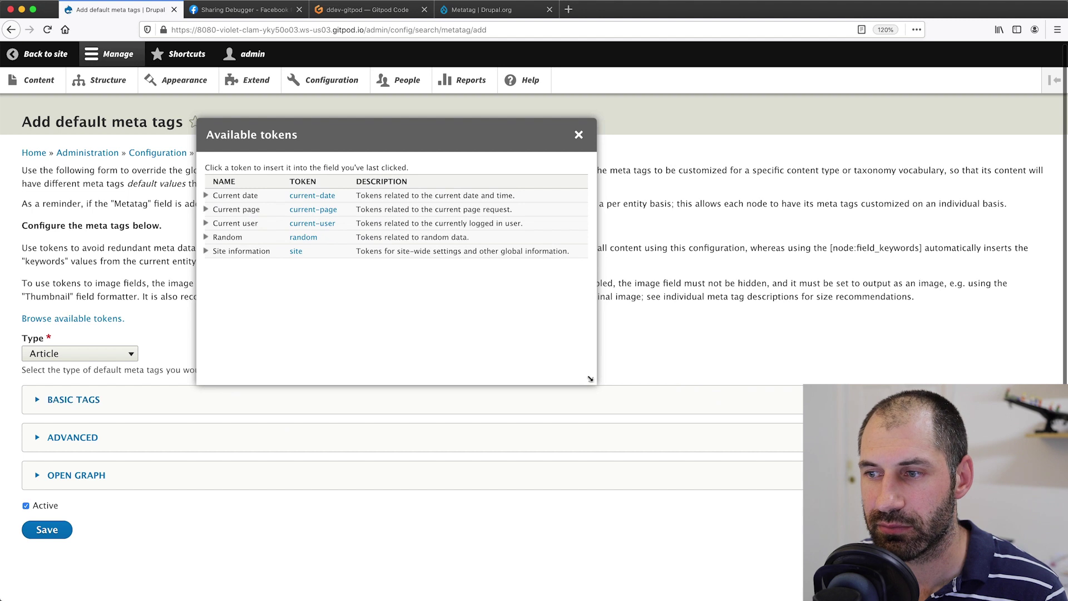
left_click_drag(590, 378, 720, 453)
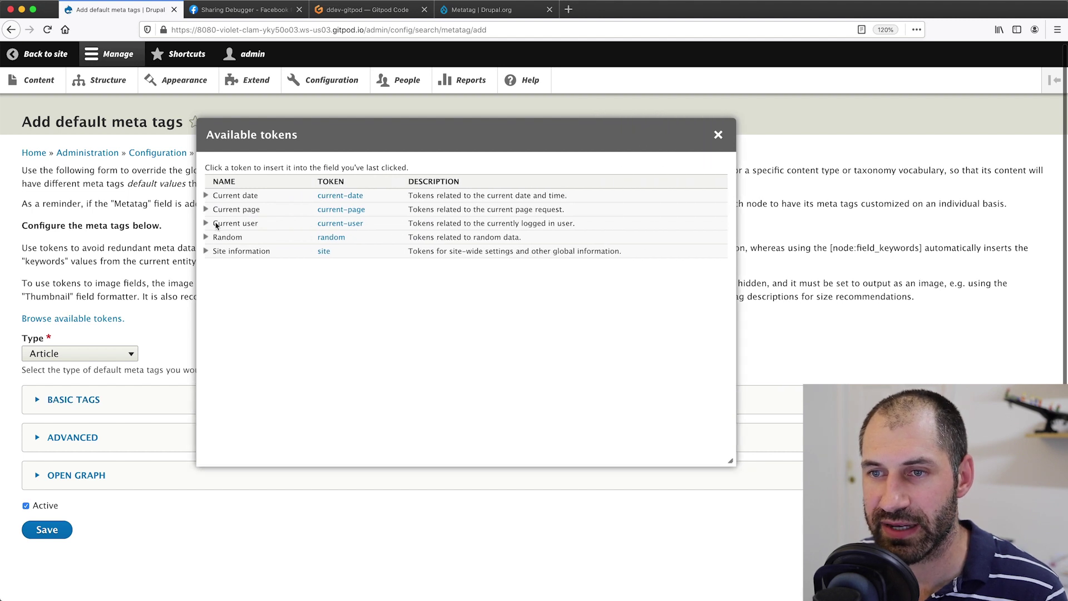
left_click(718, 135)
left_click(55, 530)
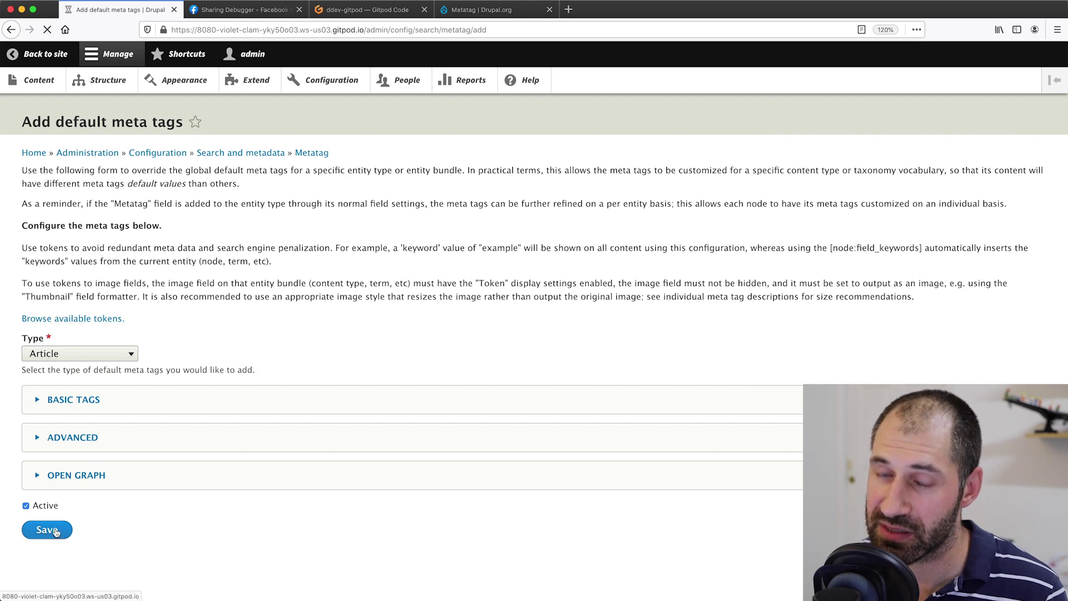
scroll(195, 336, "down", 5)
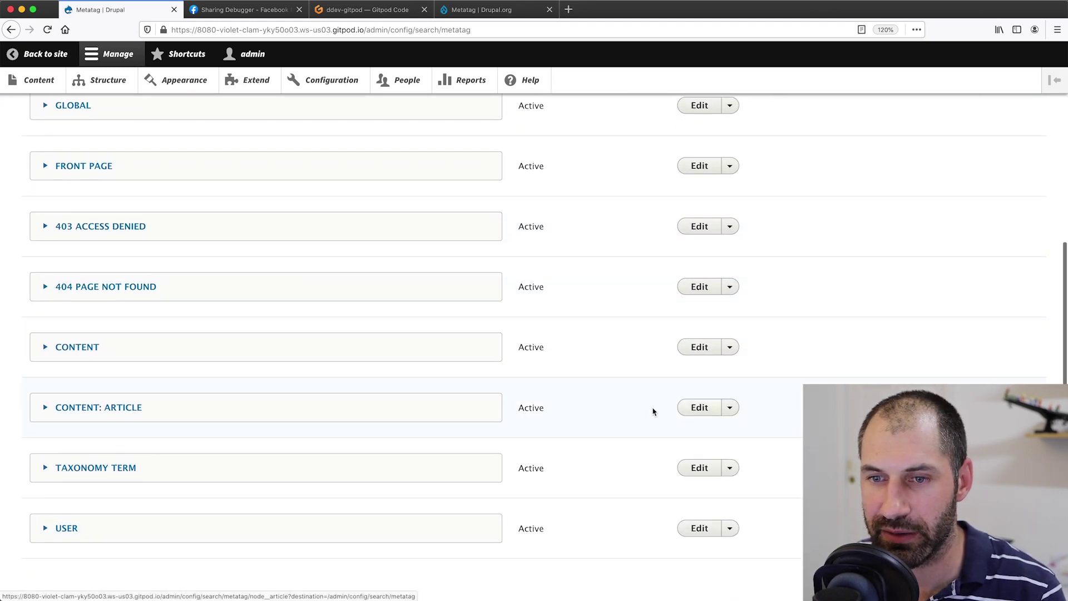
left_click(708, 410)
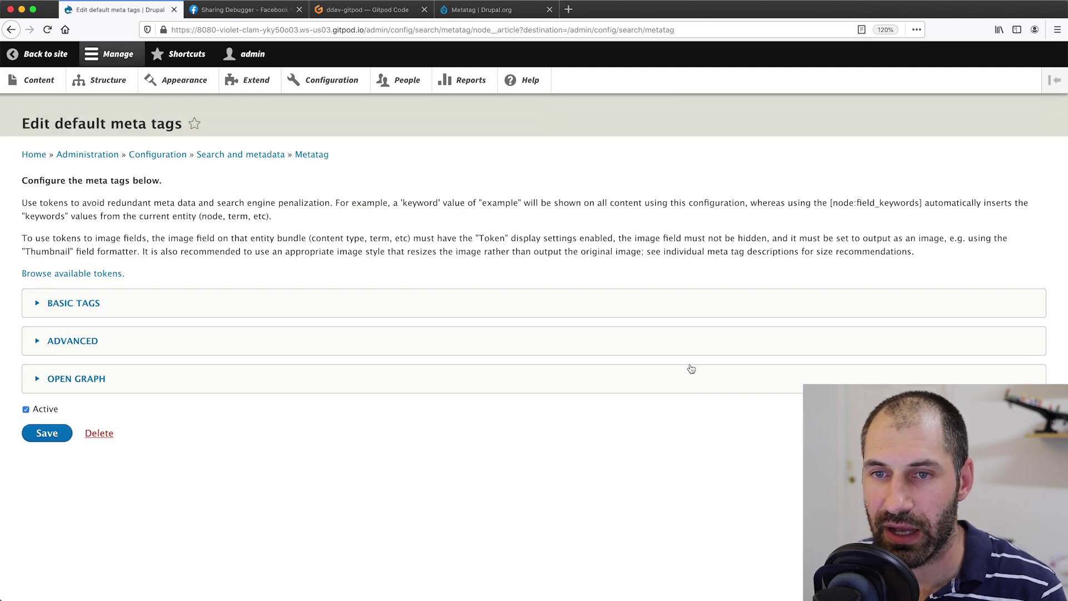
Open the token browser on the Article defaults and expand the Nodes tokens.
left_click(82, 274)
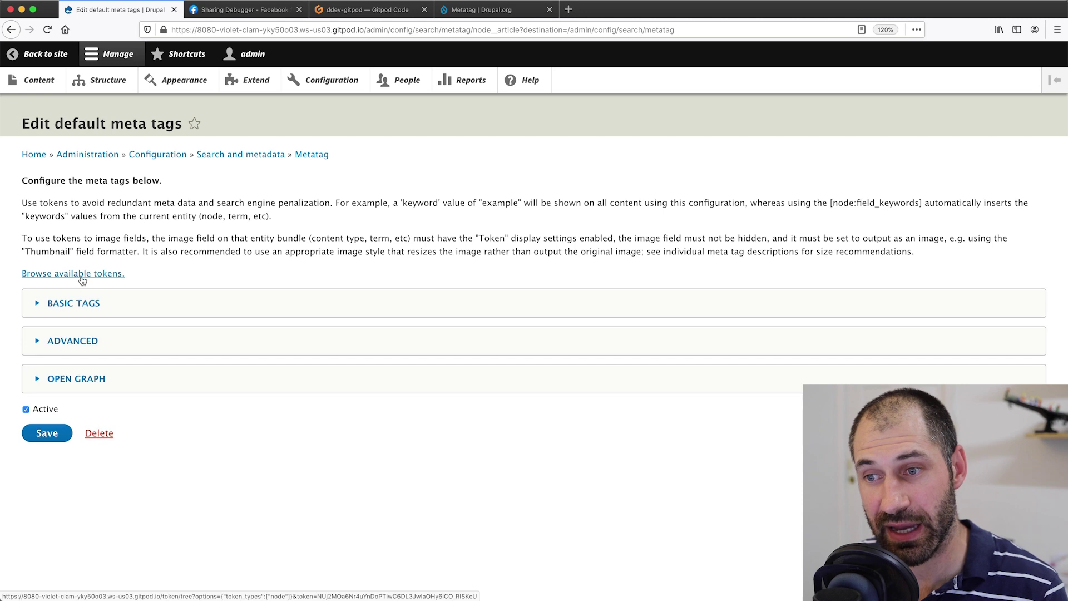
left_click_drag(791, 350, 369, 167)
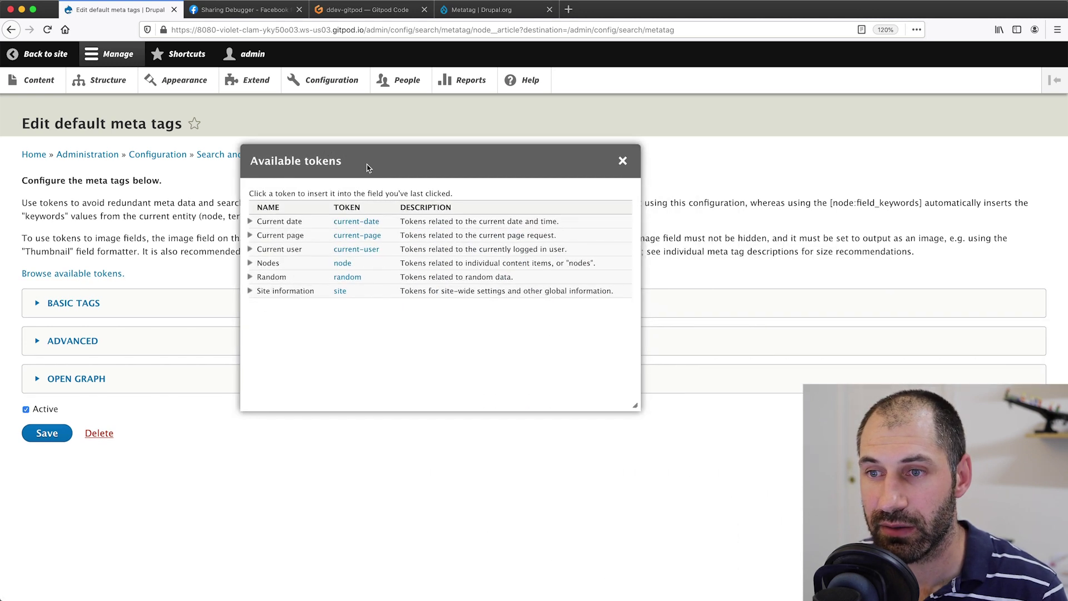
left_click(249, 263)
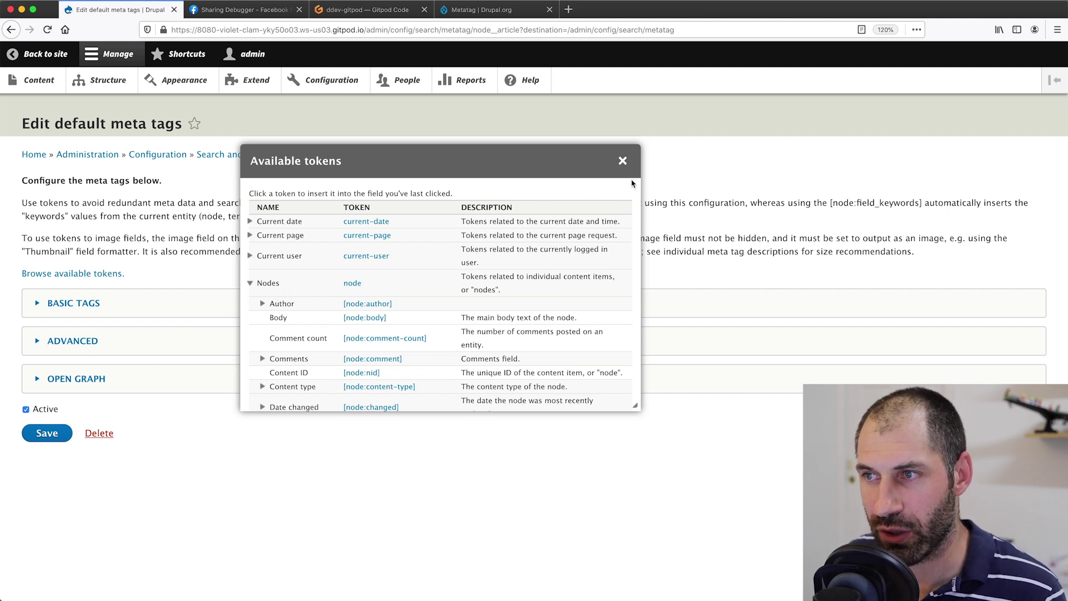
Close the token list, expand Open Graph and look through fields like Site name, Title and Image.
left_click(622, 161)
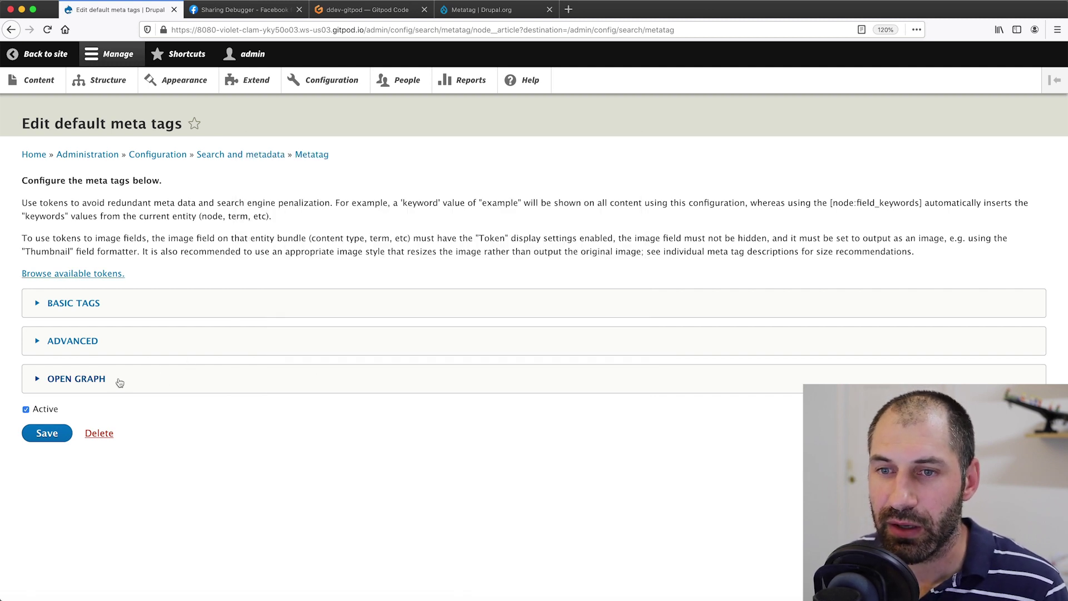
left_click(93, 379)
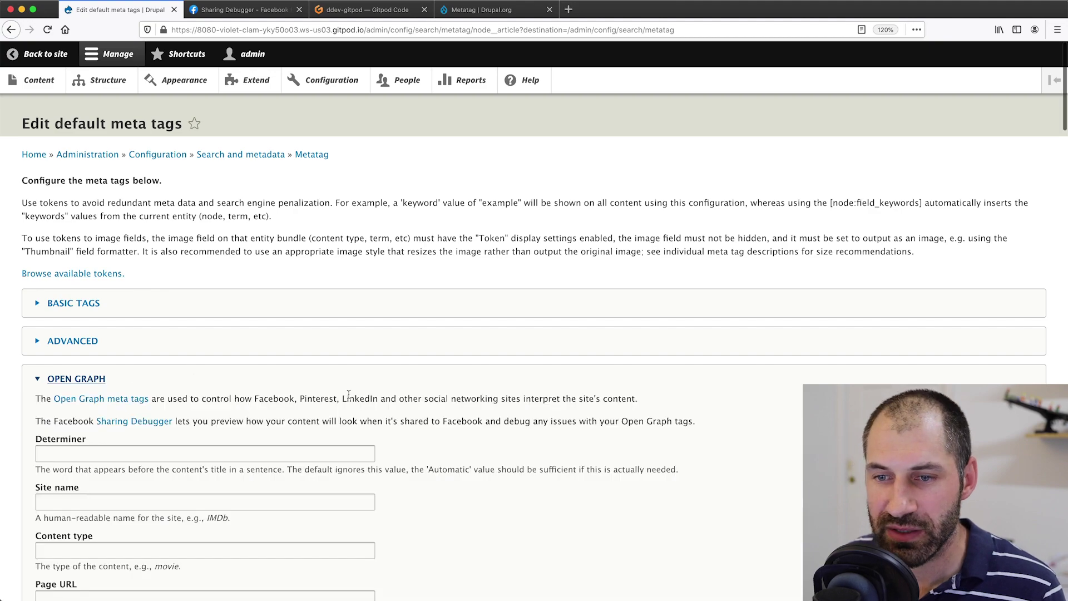
scroll(421, 389, "down", 7)
scroll(421, 389, "down", 15)
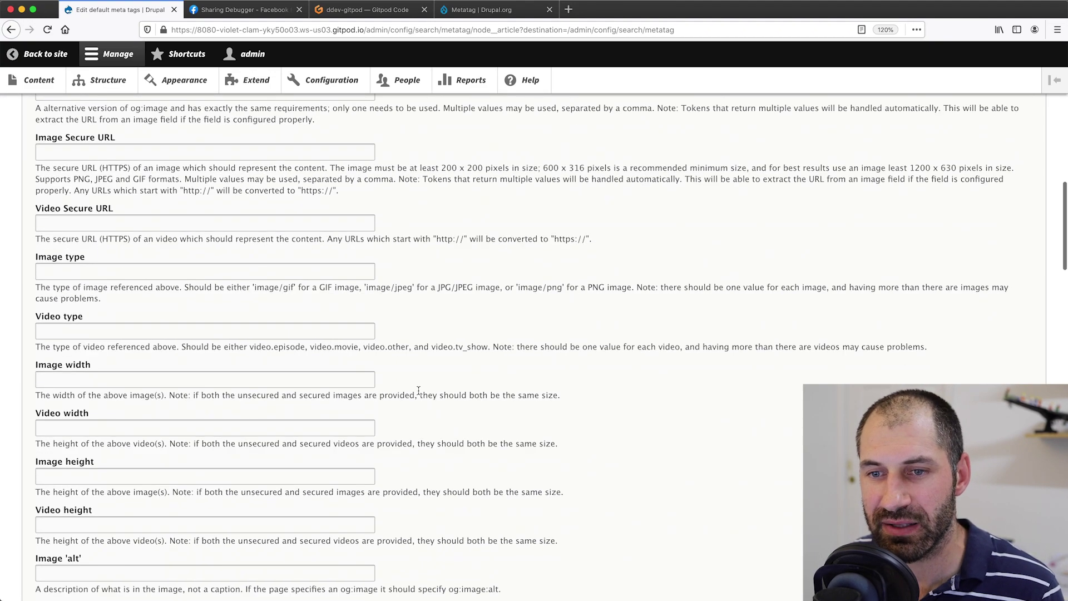
scroll(420, 394, "down", 15)
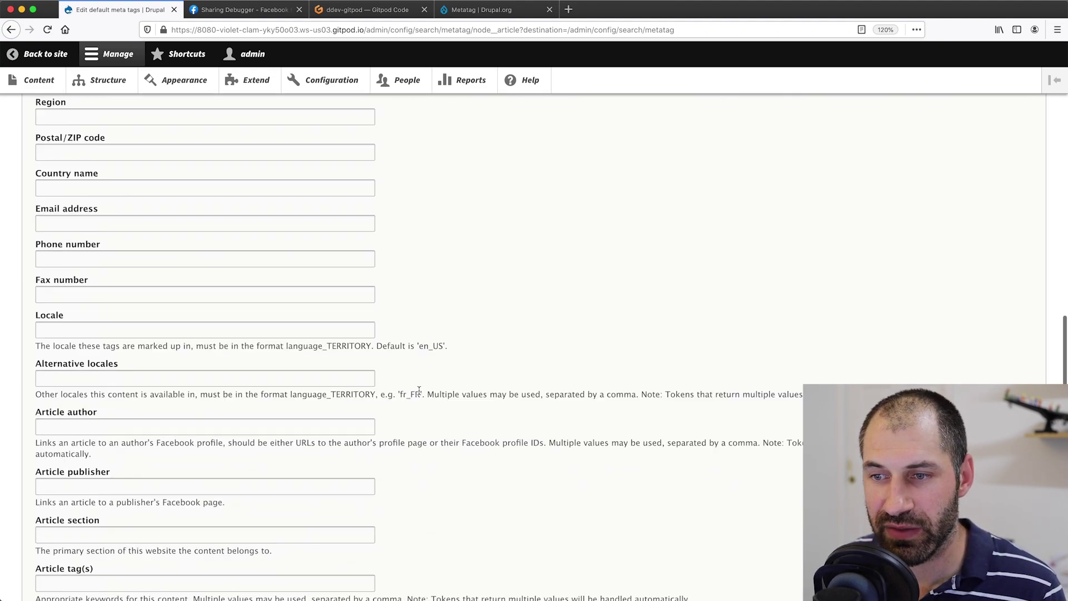
scroll(421, 394, "down", 15)
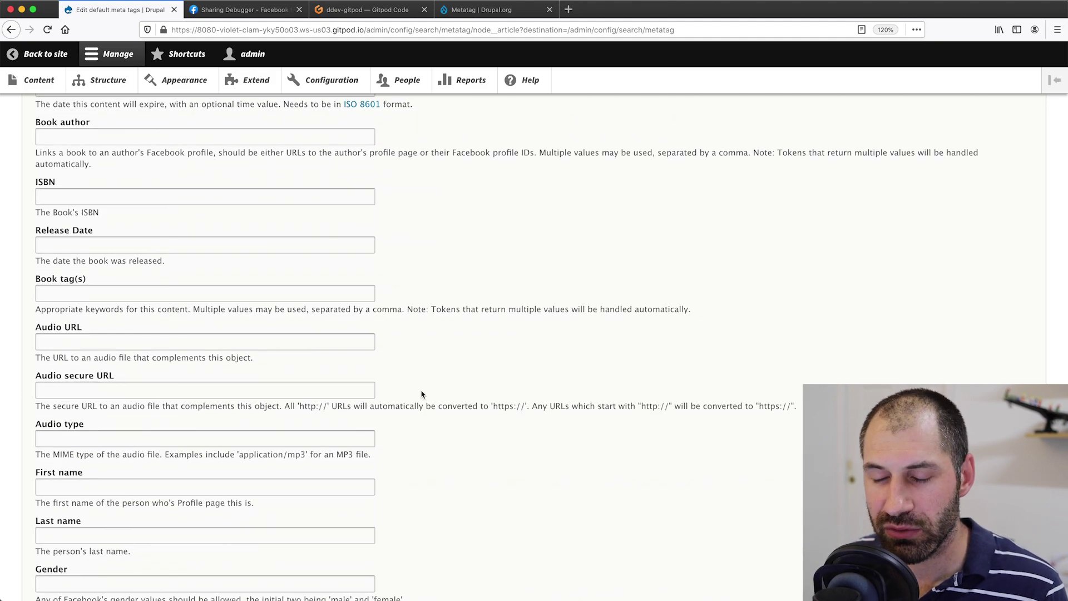
scroll(422, 395, "down", 5)
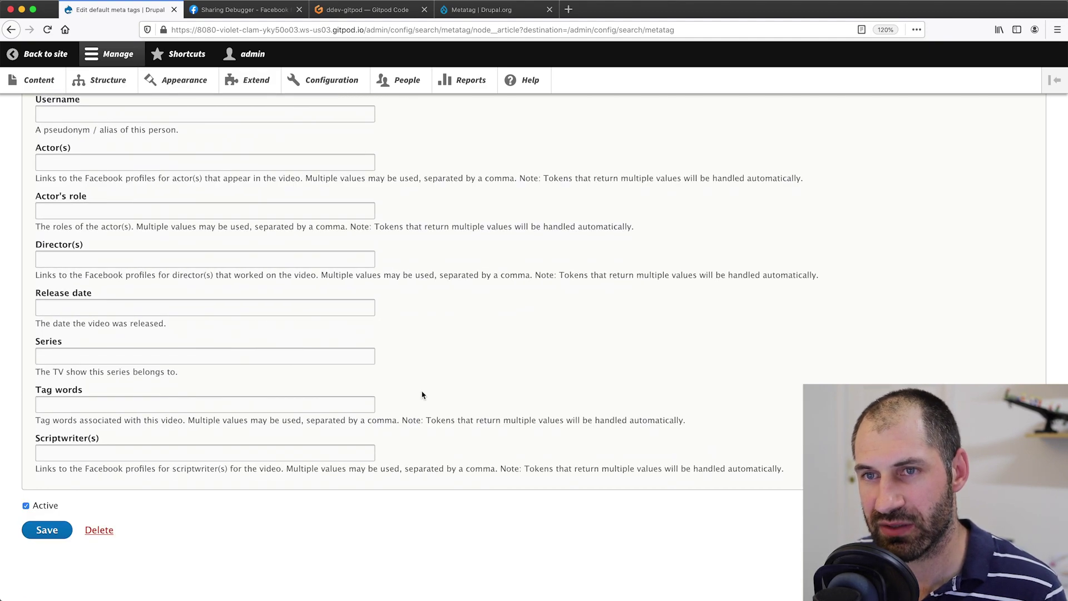
scroll(422, 395, "up", 10)
scroll(402, 349, "up", 8)
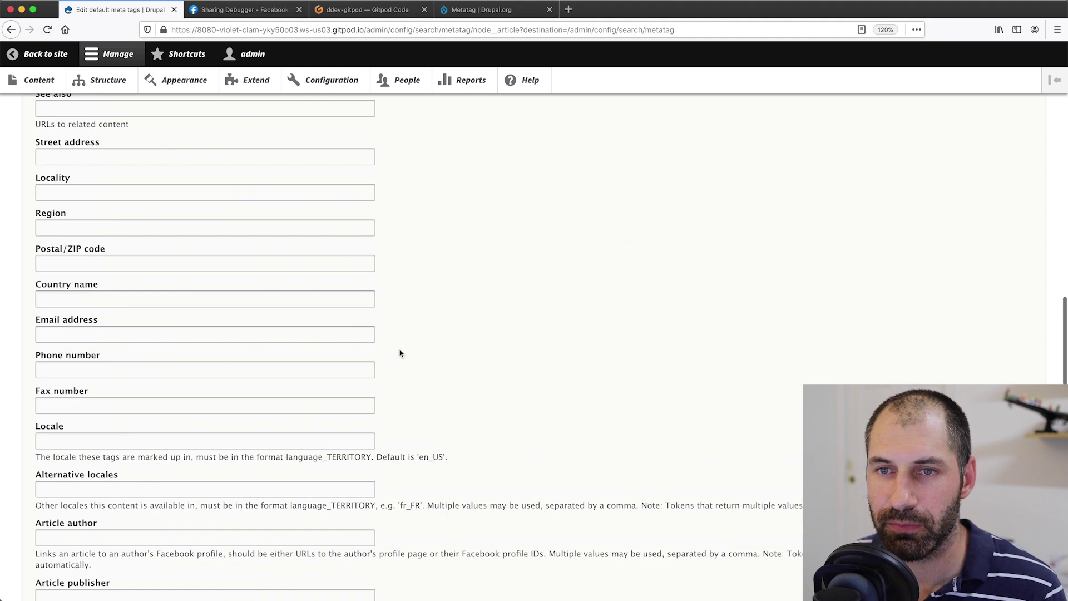
scroll(399, 354, "up", 15)
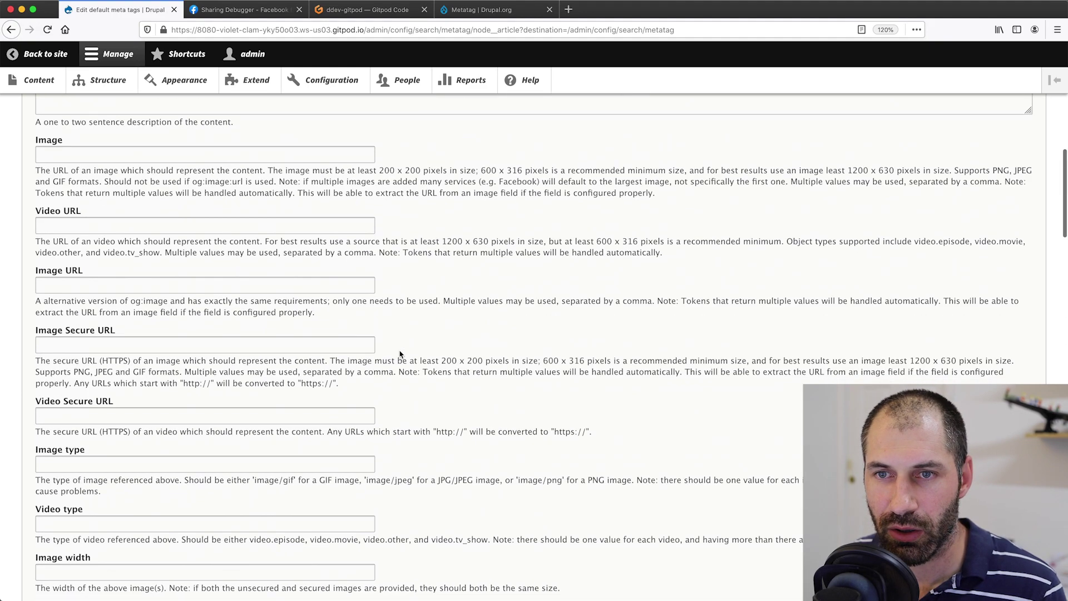
scroll(400, 353, "up", 15)
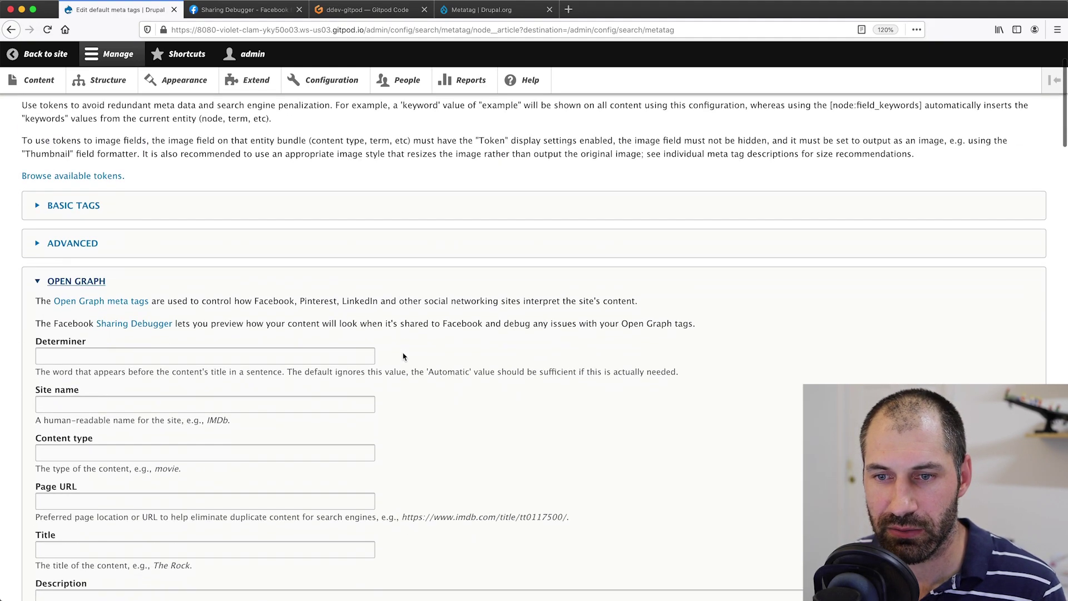
scroll(403, 356, "down", 8)
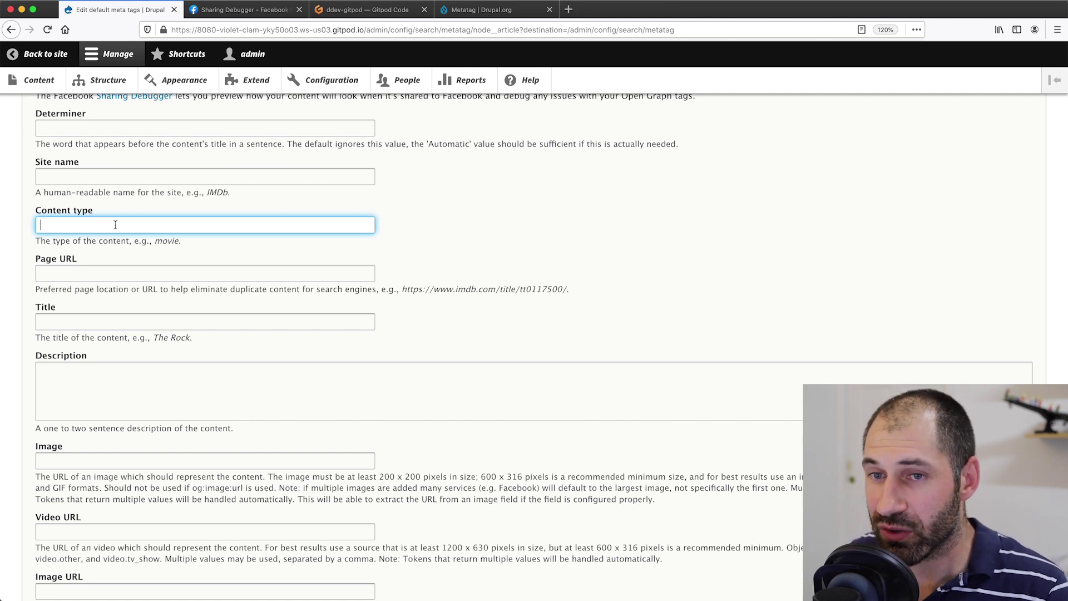
Set the Open Graph Content type to 'article' and Page URL to [node:url].
type("article")
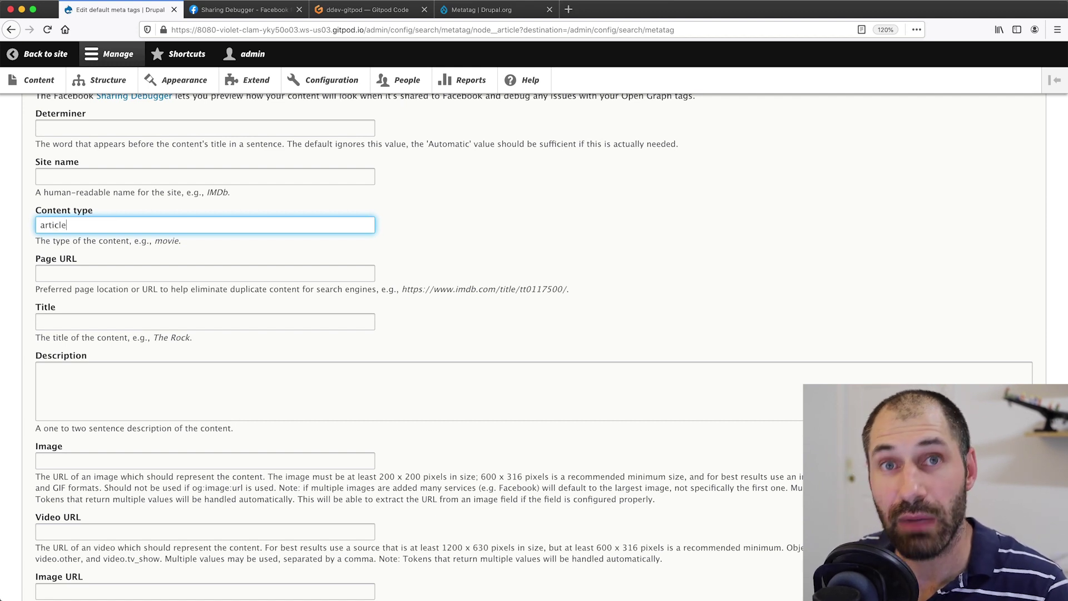
left_click(114, 271)
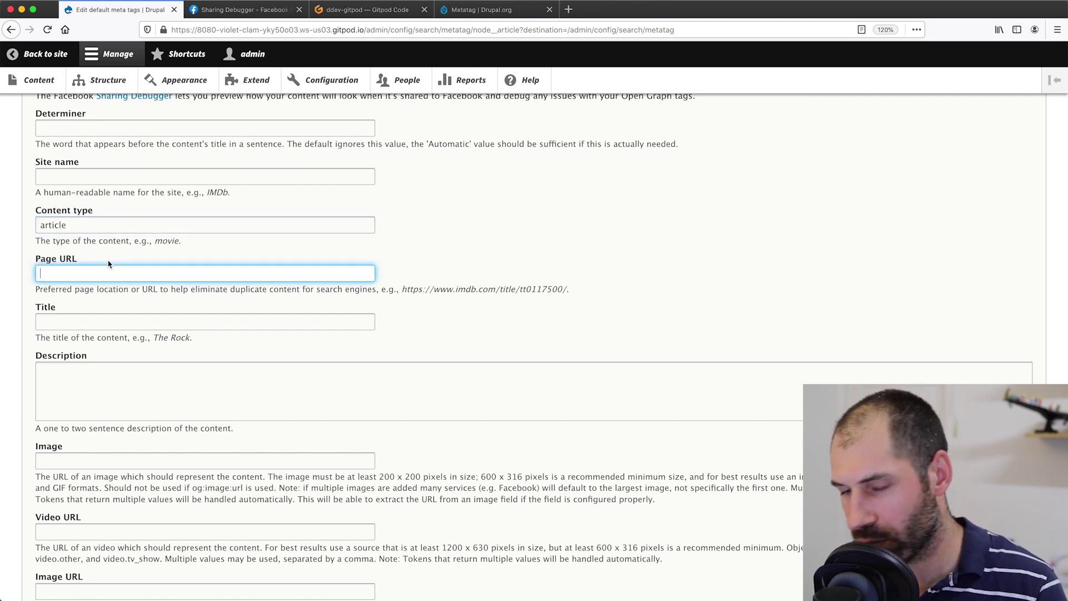
type("[node]")
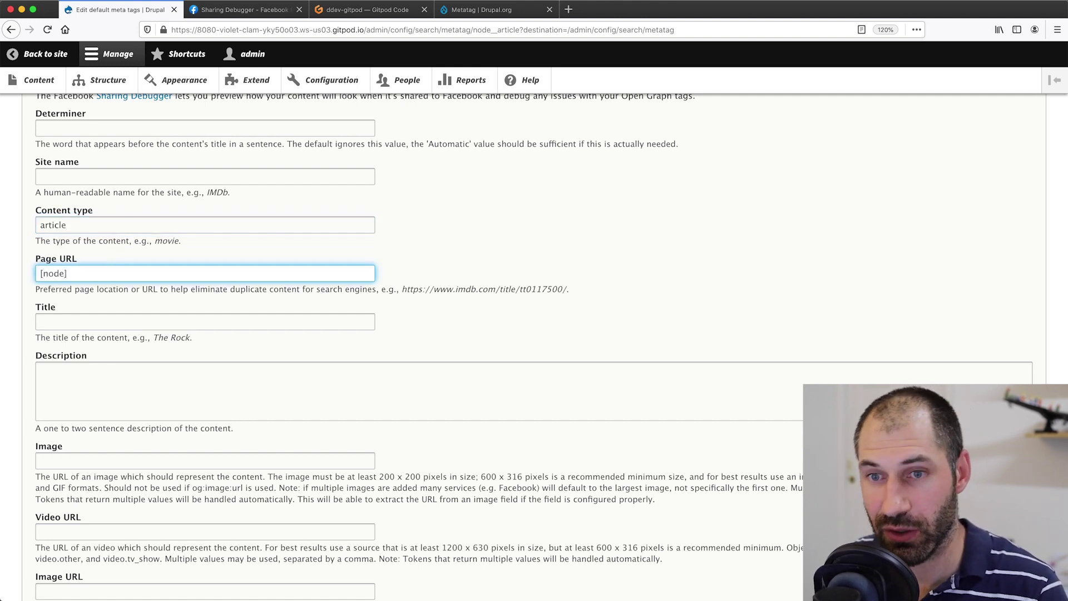
type(":")
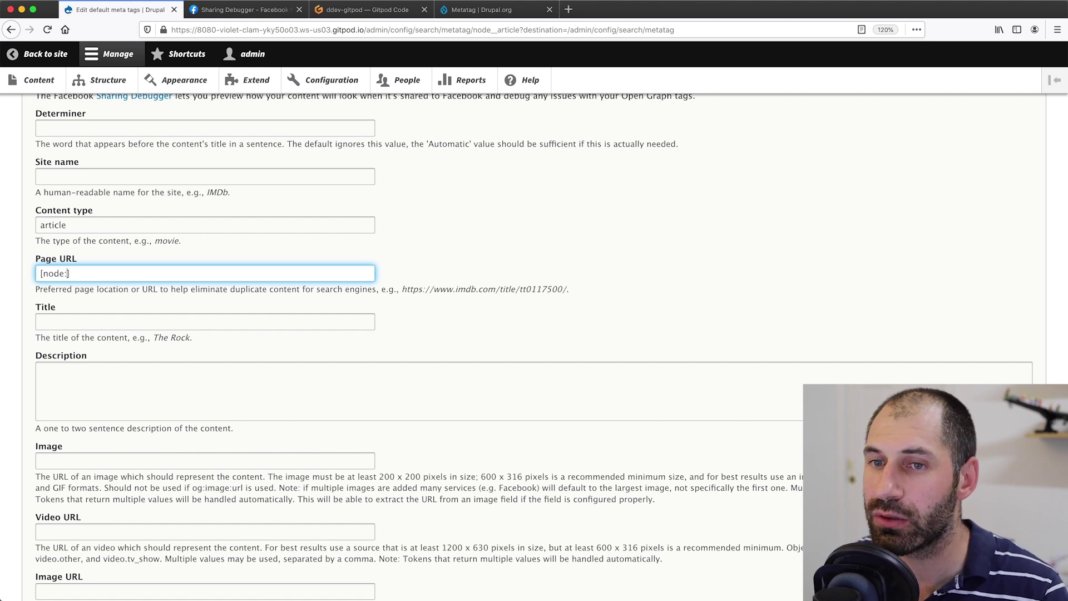
type("url")
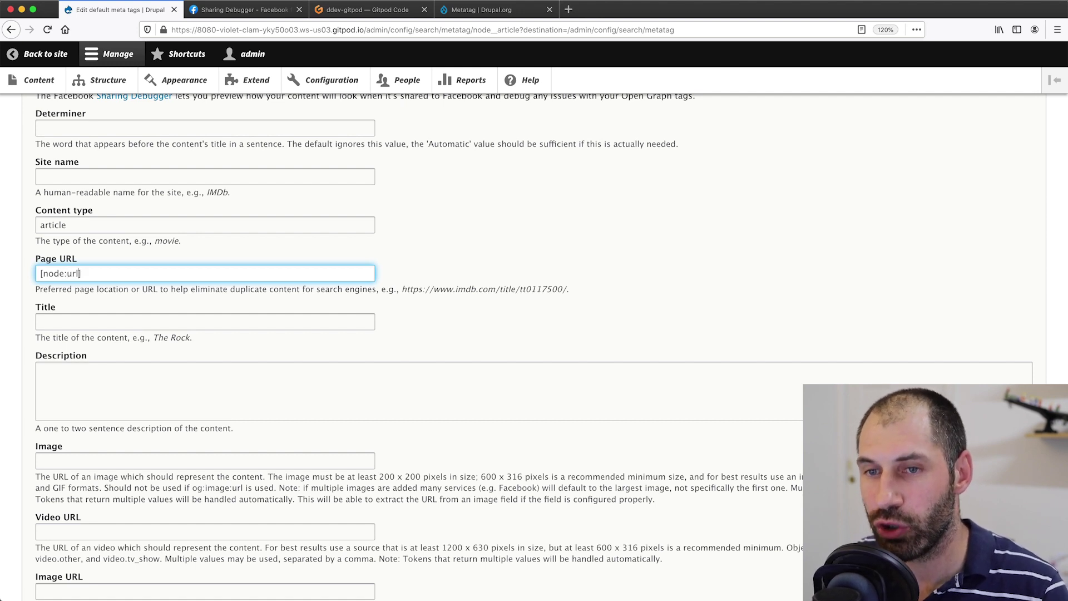
scroll(122, 267, "up", 5)
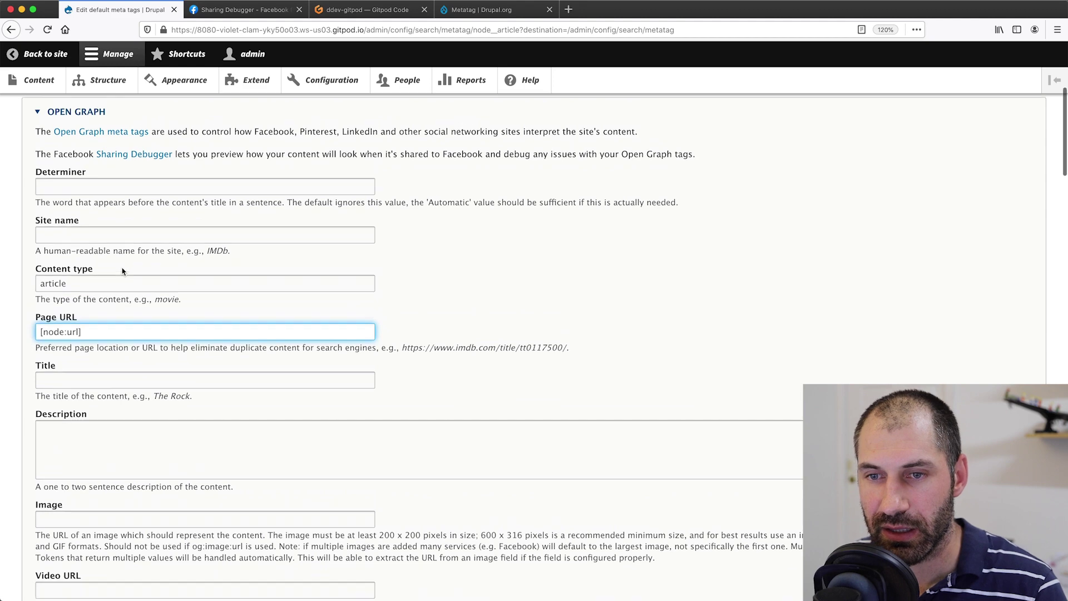
left_click(68, 167)
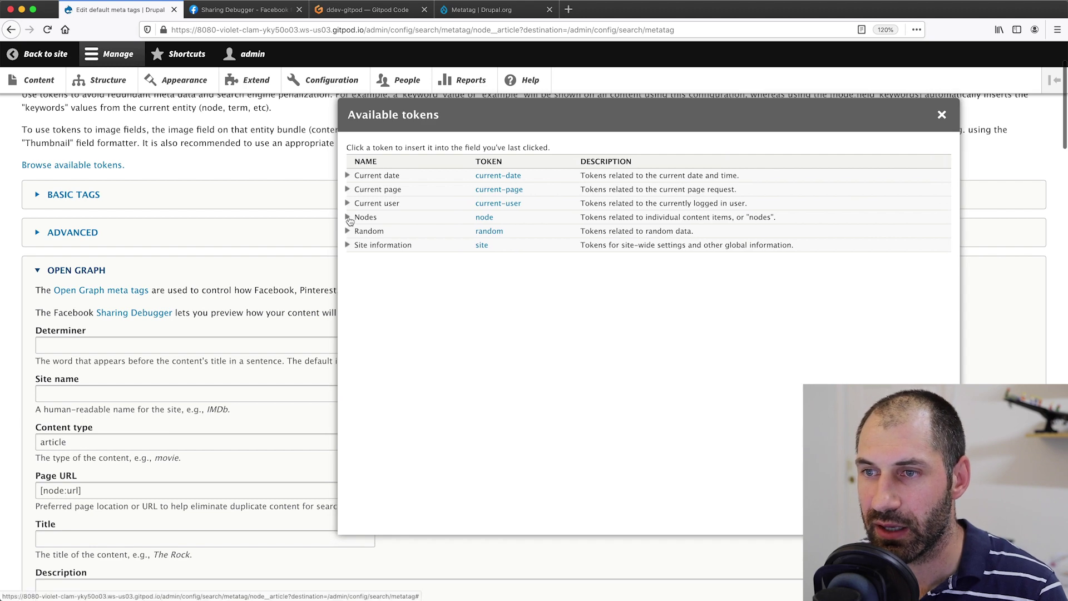
Expand the Node tokens and insert [node:title] into the Open Graph Title.
left_click(347, 217)
scroll(143, 377, "down", 5)
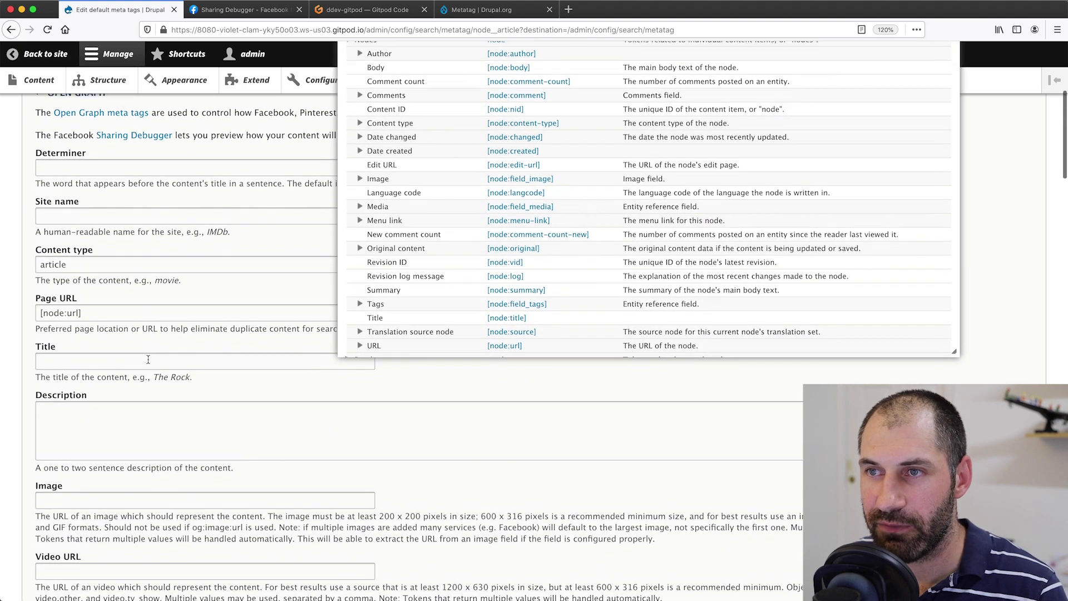
scroll(419, 148, "up", 2)
scroll(423, 128, "up", 1)
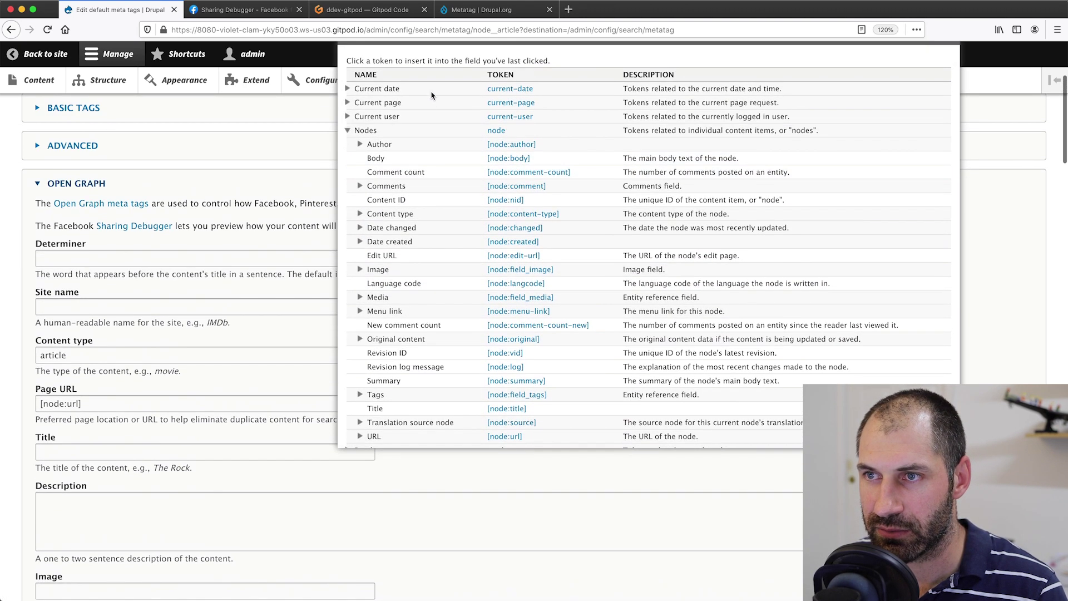
scroll(433, 94, "up", 1)
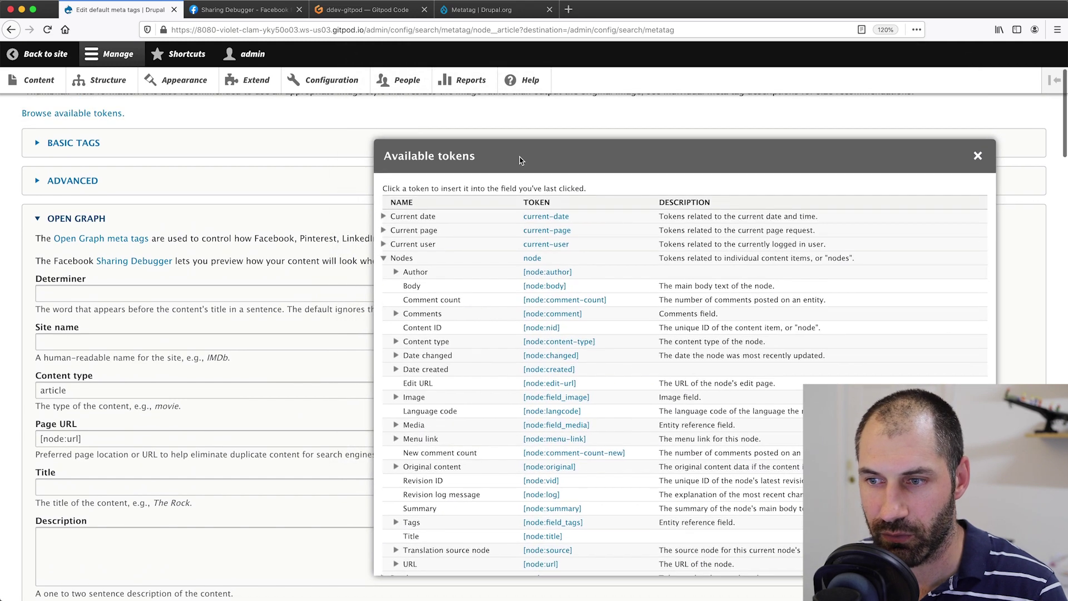
scroll(324, 252, "down", 2)
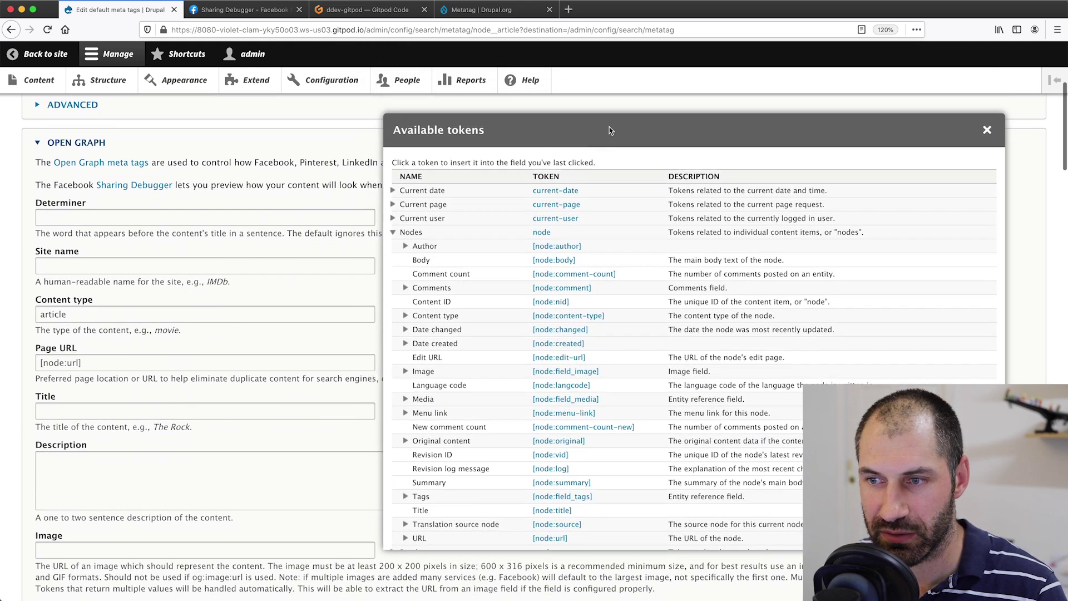
scroll(183, 234, "down", 2)
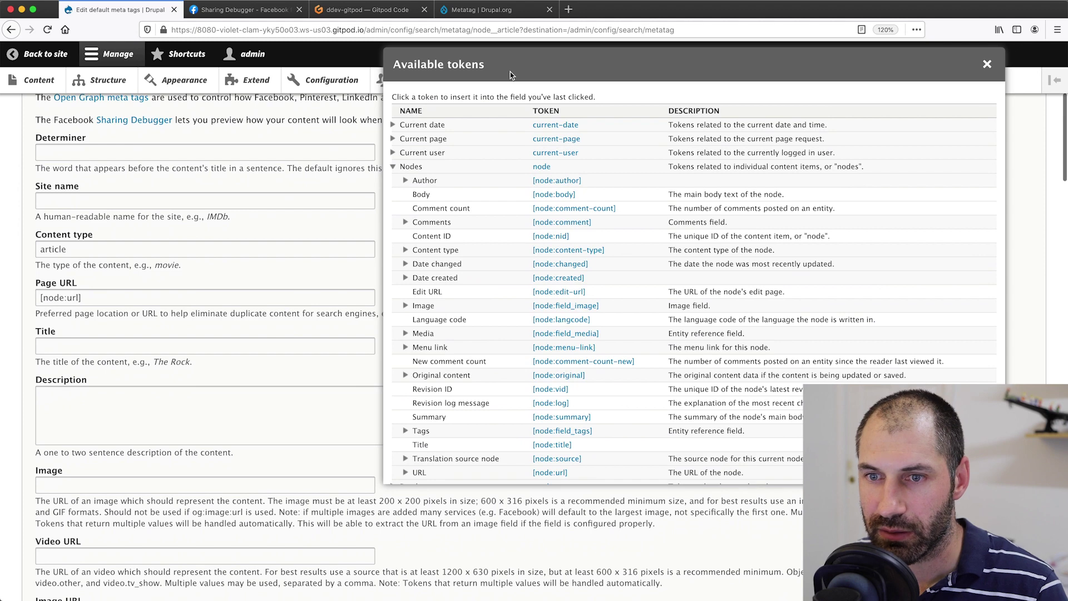
left_click(133, 346)
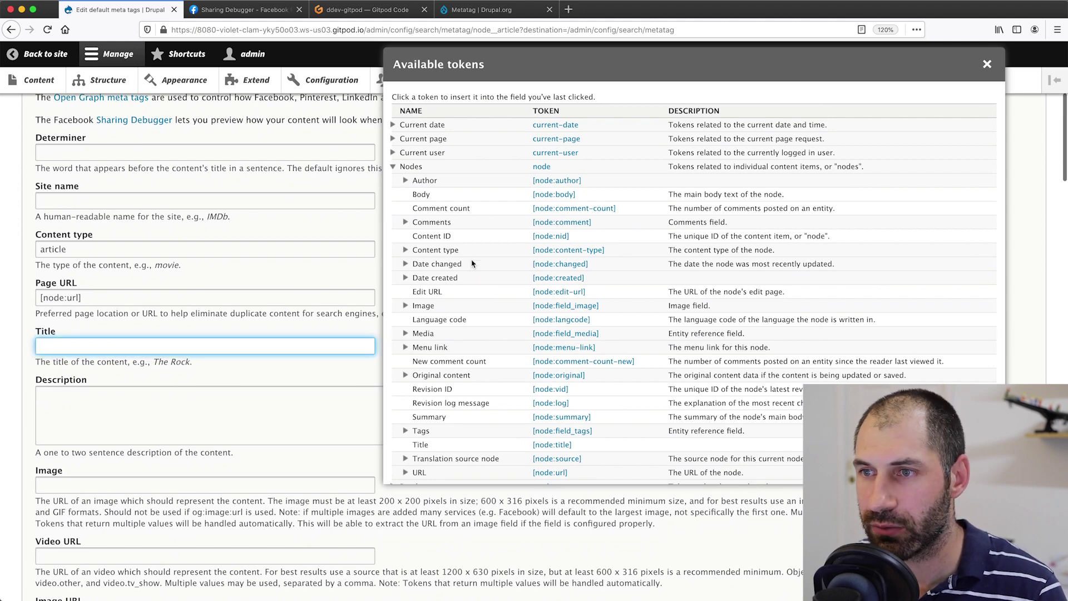
scroll(423, 167, "down", 1)
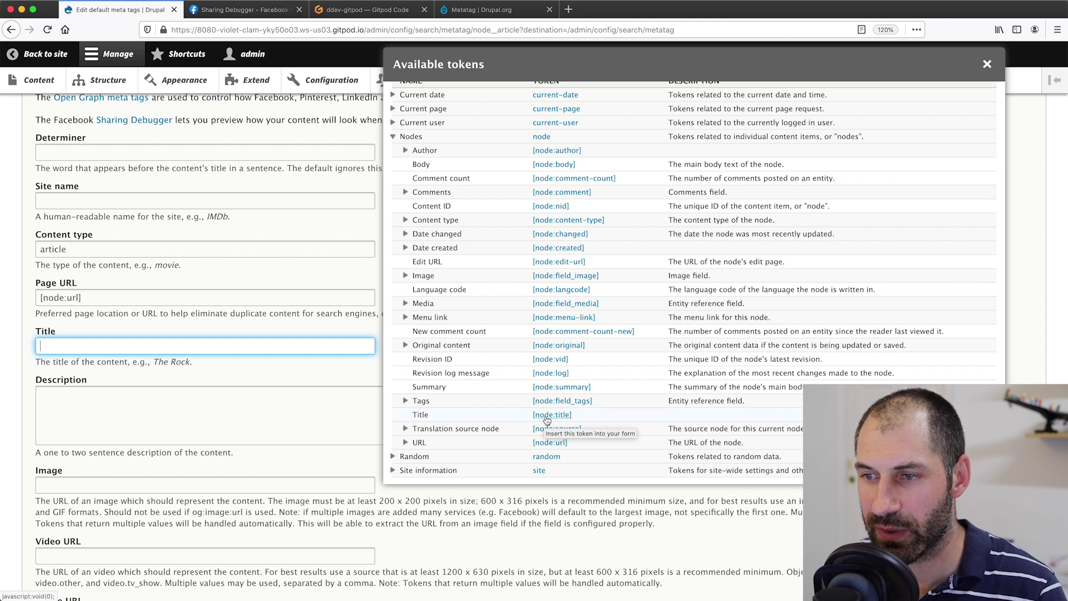
left_click(551, 415)
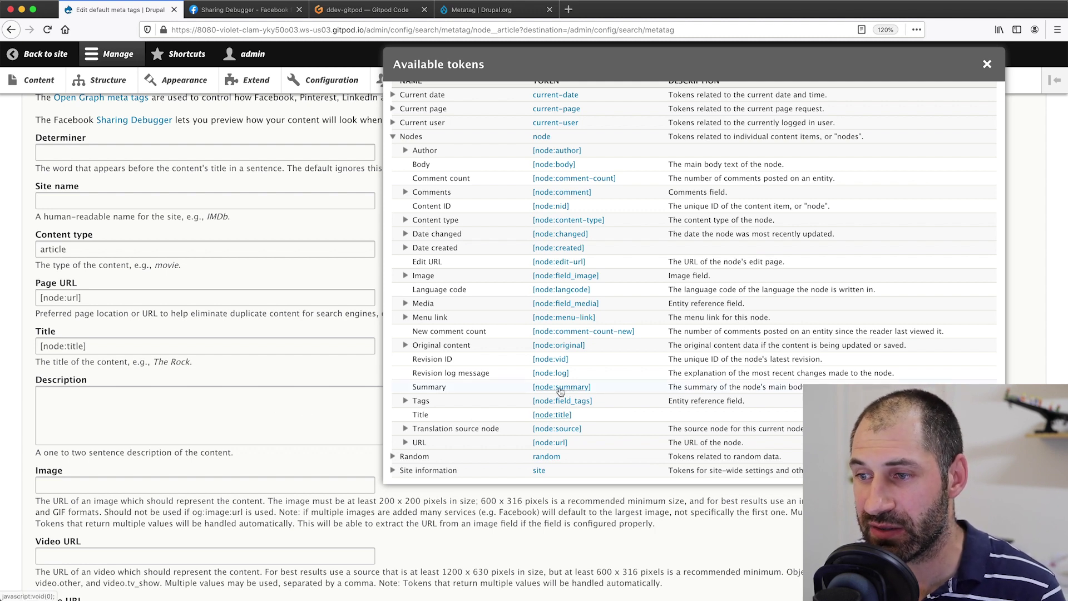
Insert [node:summary] into Description and [node:field_image] into Image.
left_click(277, 421)
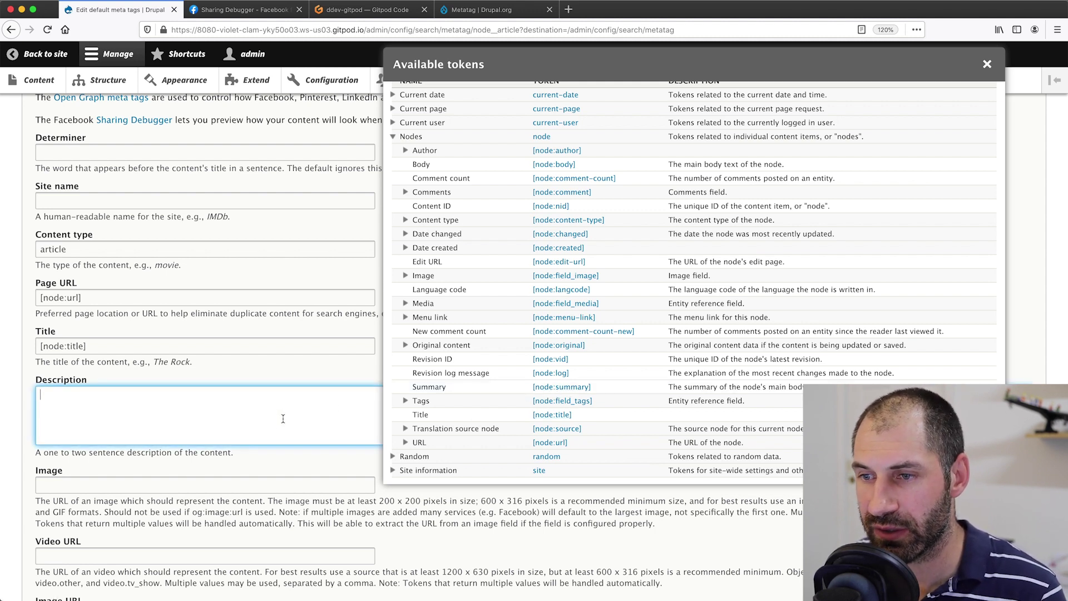
left_click(549, 390)
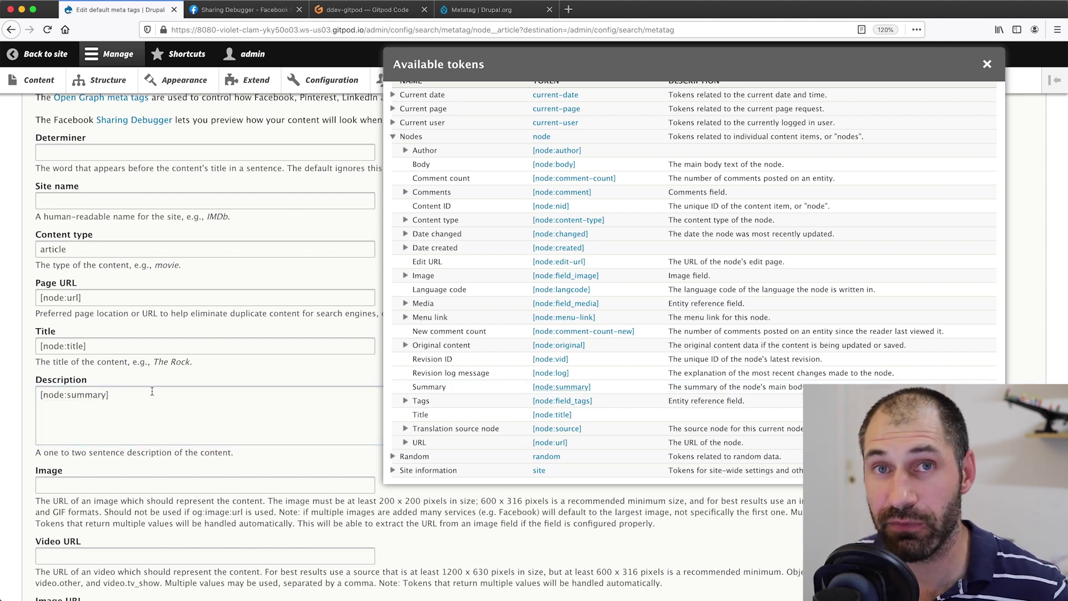
scroll(152, 391, "down", 3)
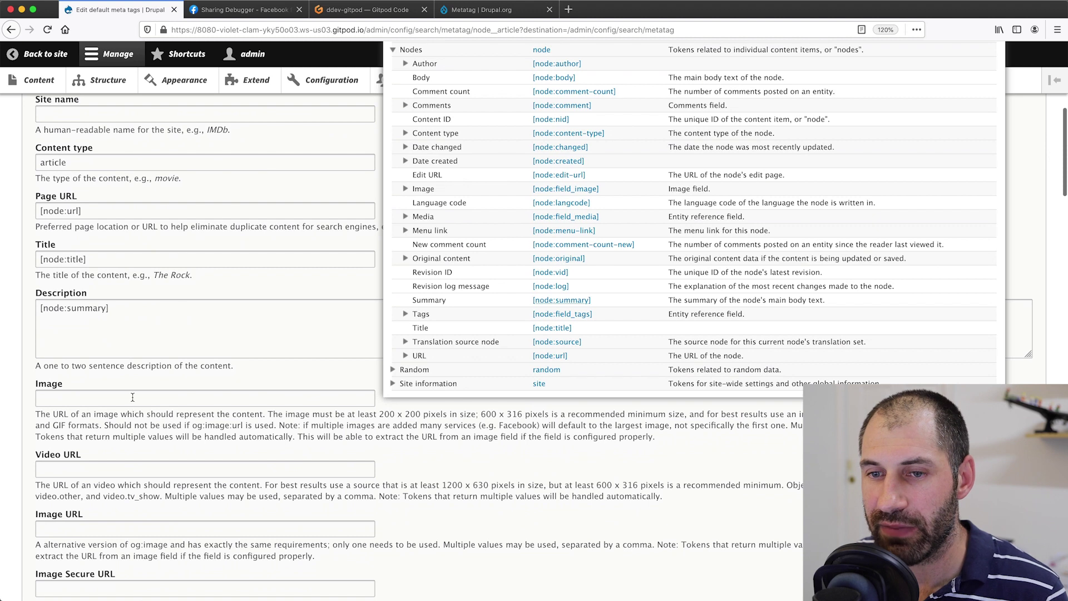
left_click(155, 396)
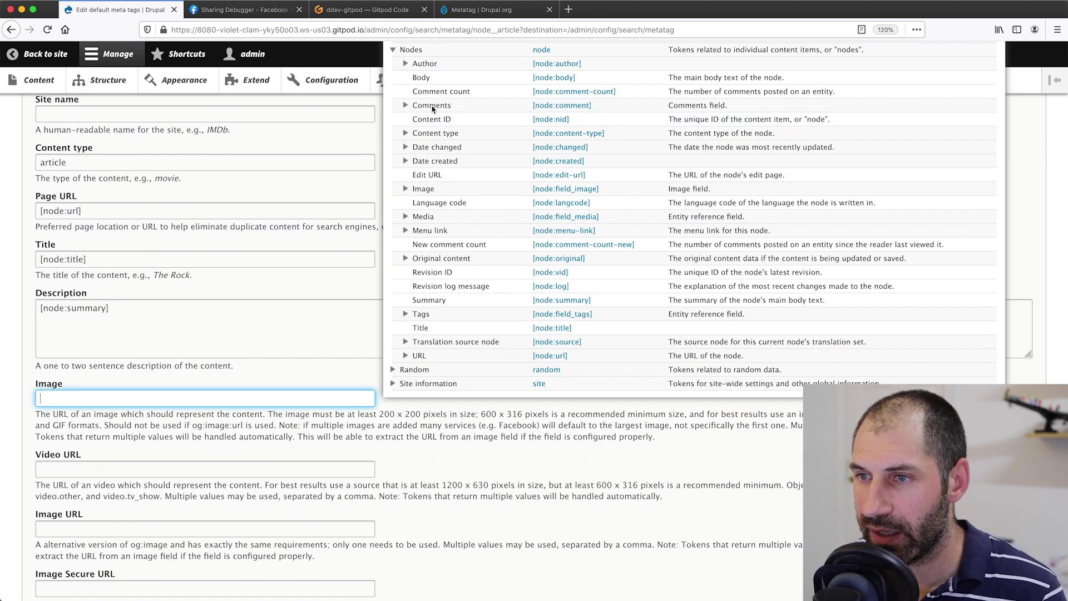
left_click(573, 190)
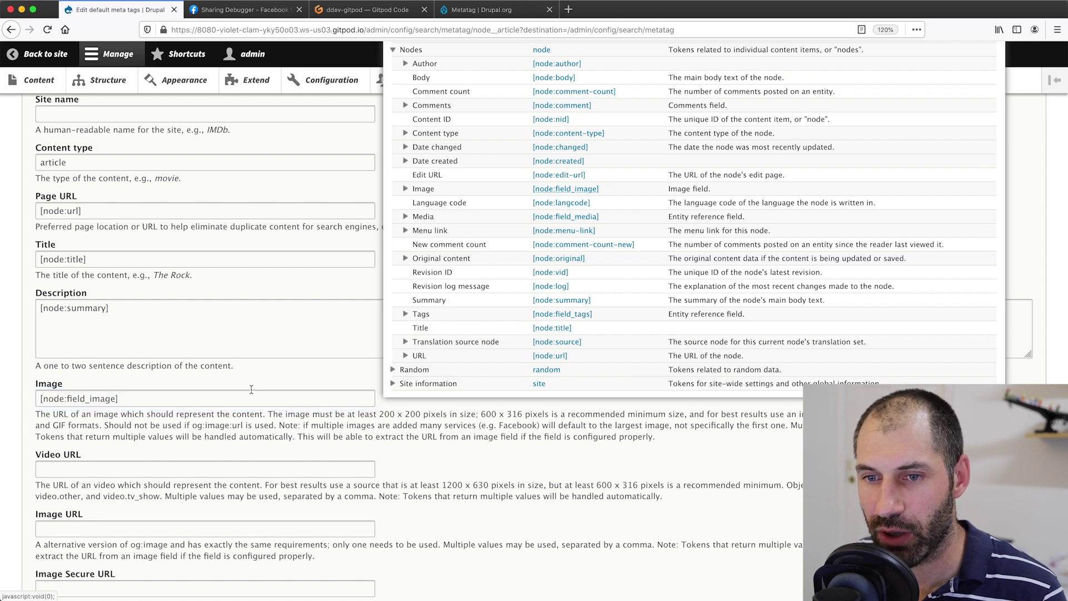
Check the Content type, Page URL, Description and Image values, then close the token browser.
scroll(206, 406, "up", 3)
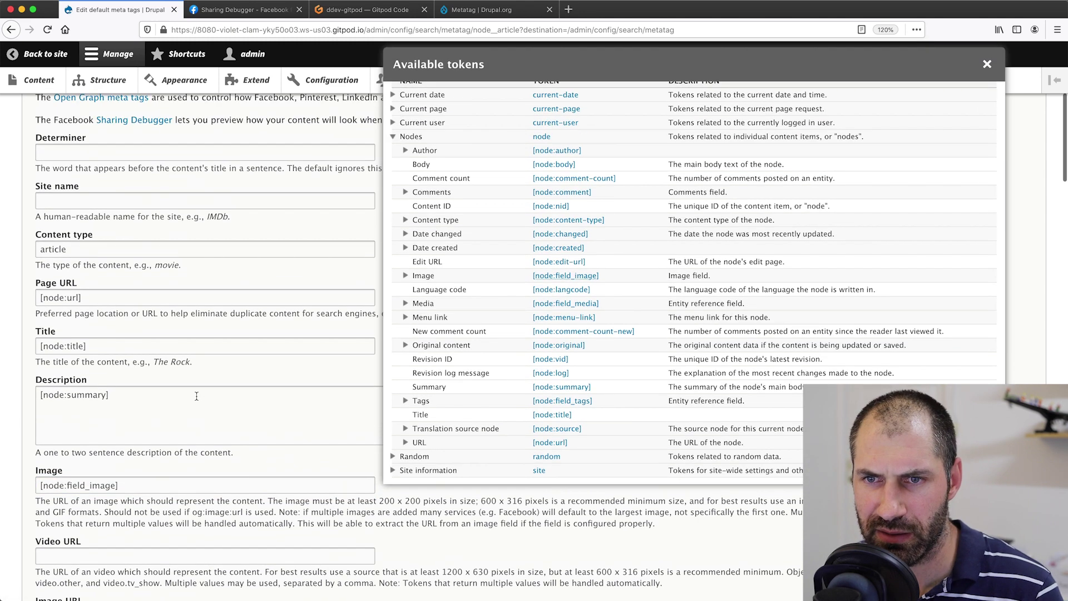
left_click(101, 252)
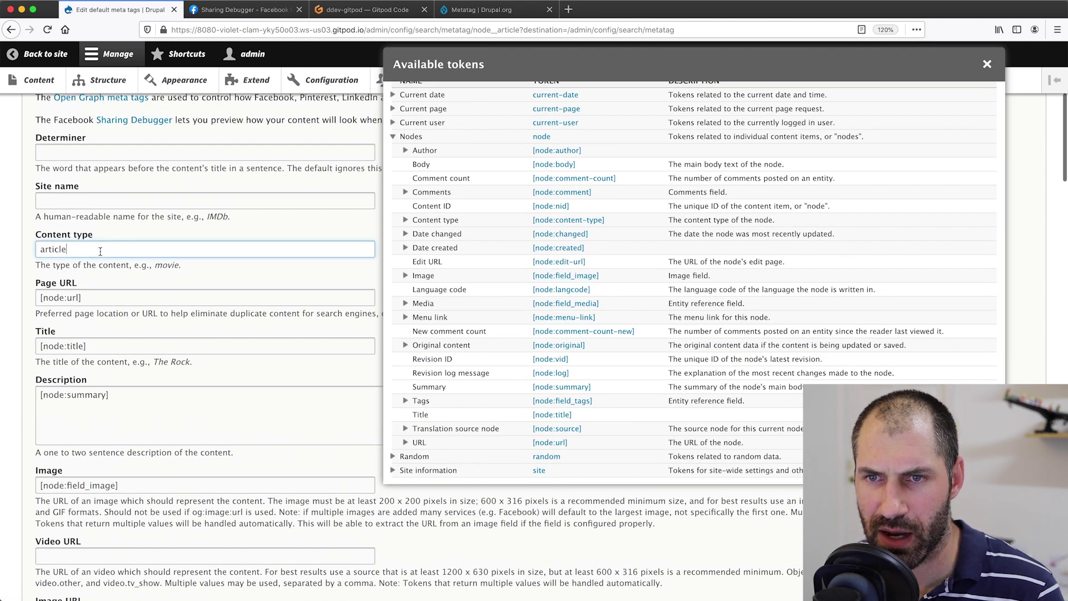
left_click(97, 301)
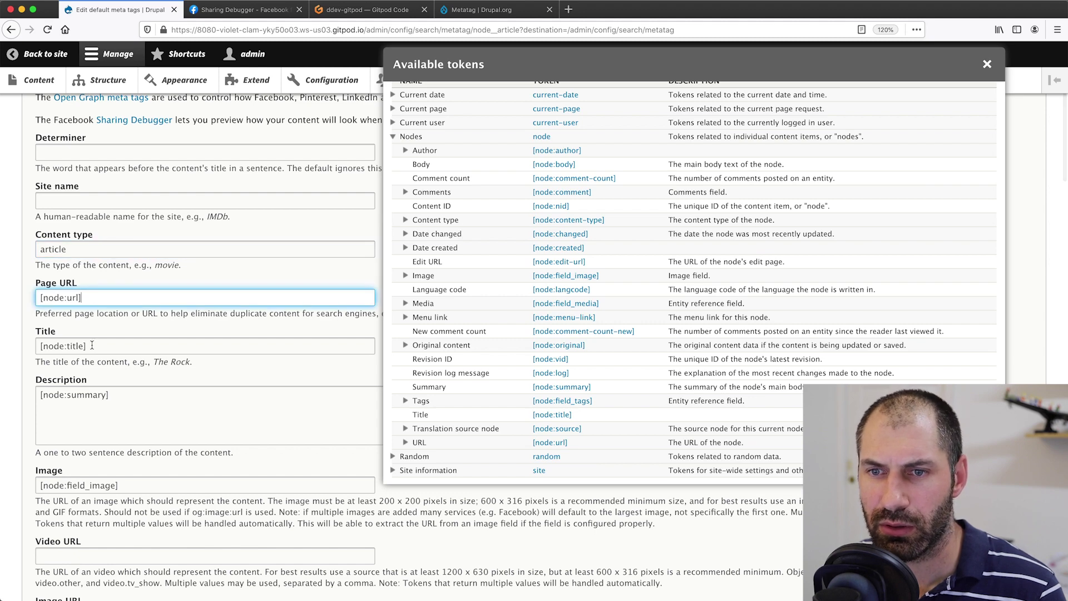
left_click(124, 404)
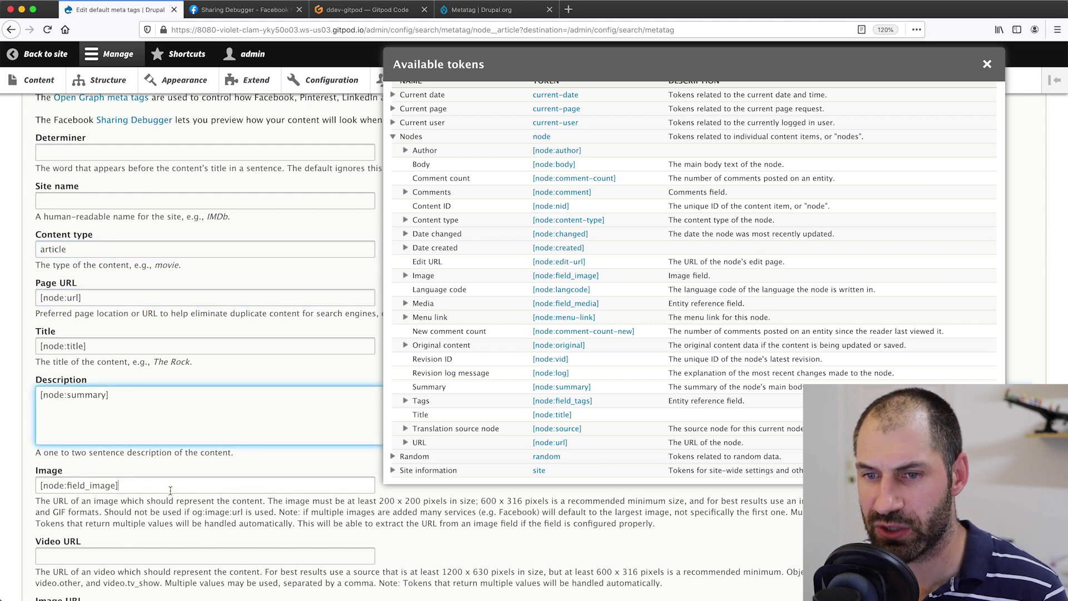
left_click(171, 489)
left_click(987, 65)
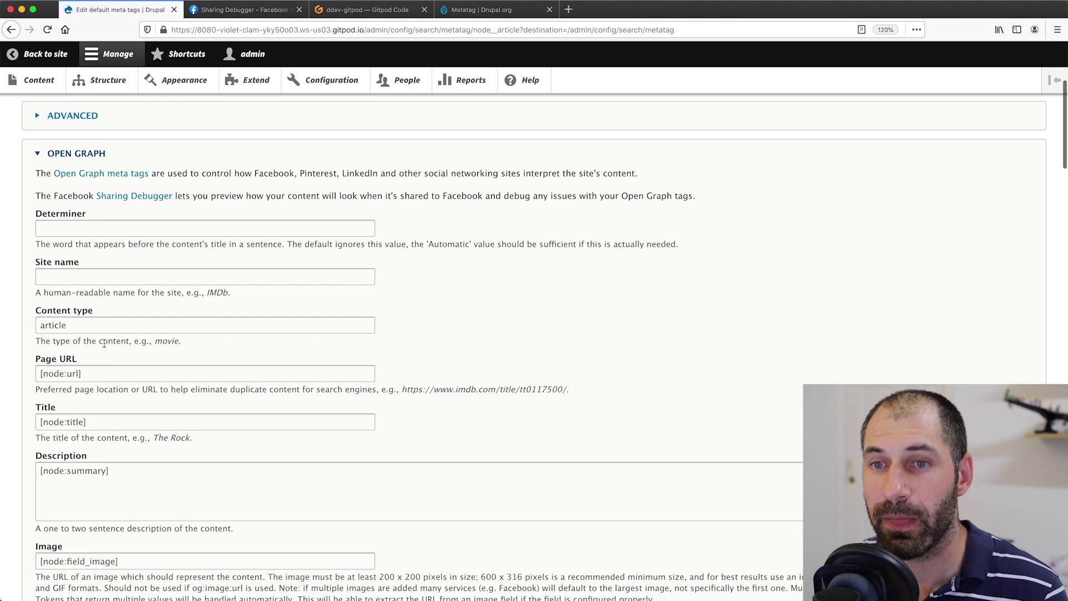
scroll(114, 389, "down", 15)
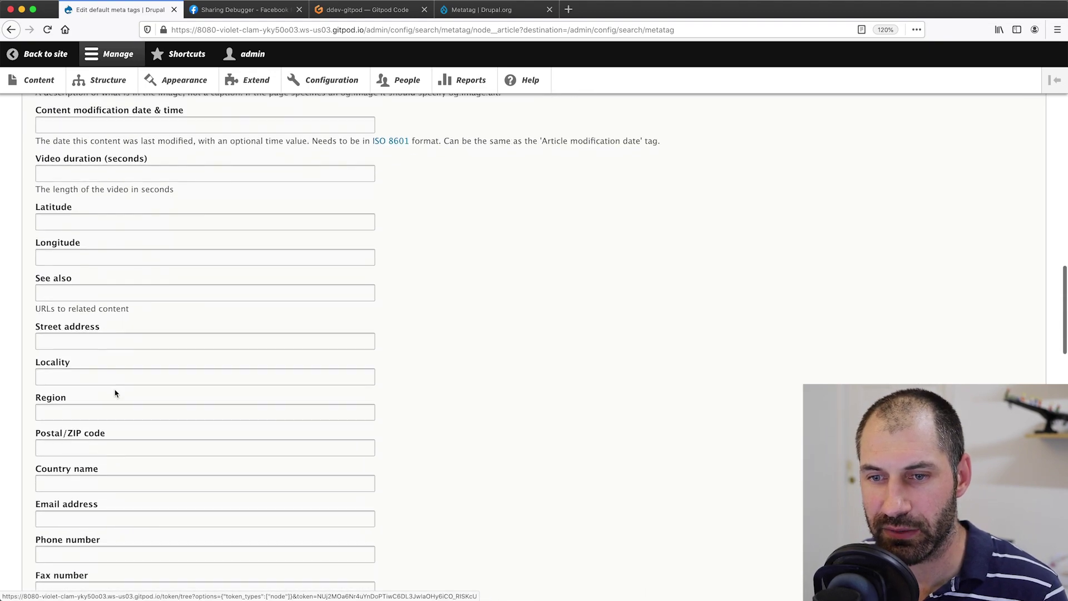
Save the Content: Article meta tag defaults.
scroll(115, 393, "down", 20)
left_click(58, 535)
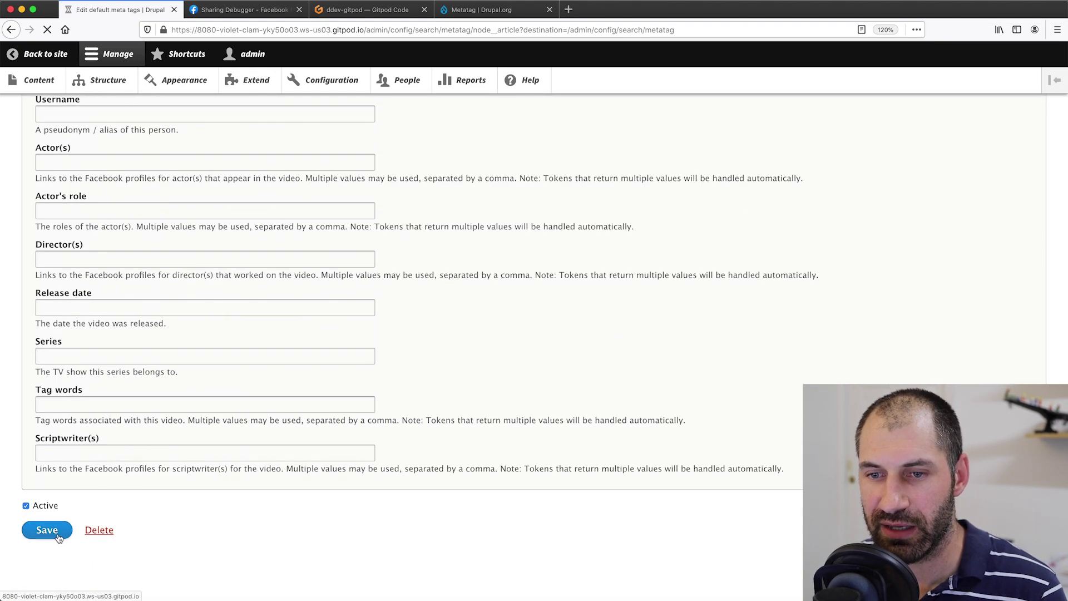
scroll(99, 456, "down", 3)
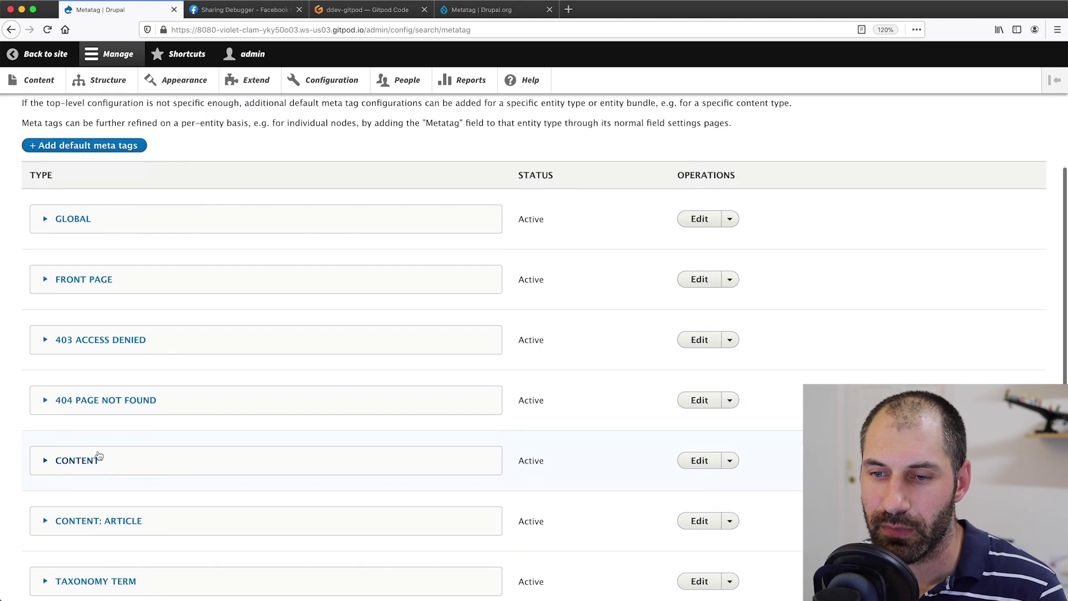
scroll(99, 456, "up", 3)
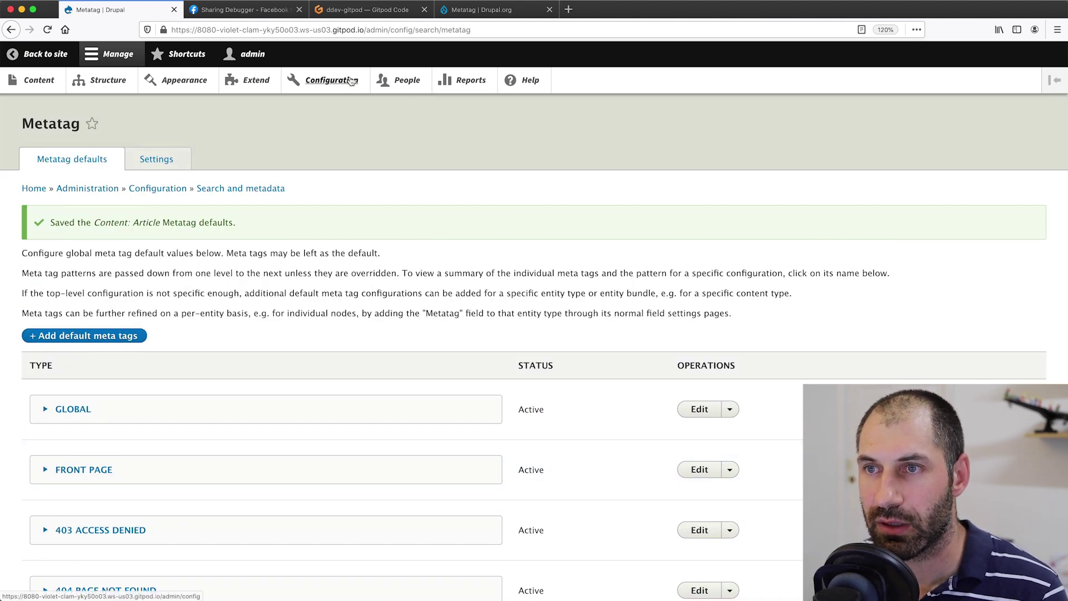
Clear all site caches from Configuration > Performance in a new tab, then return to the first tab.
left_click(351, 81, "super")
left_click(238, 13)
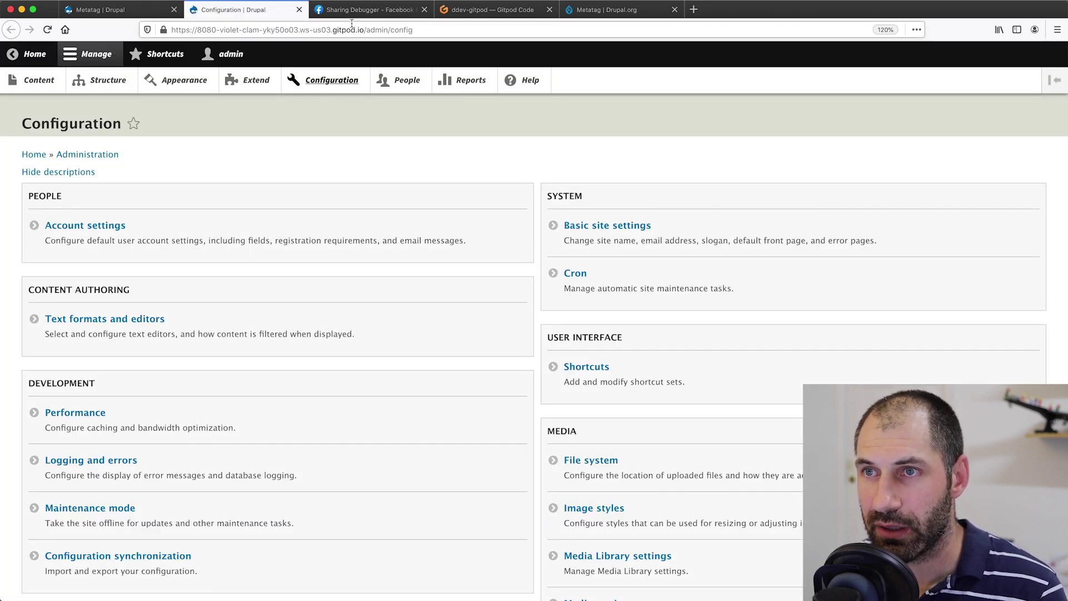
scroll(87, 362, "down", 2)
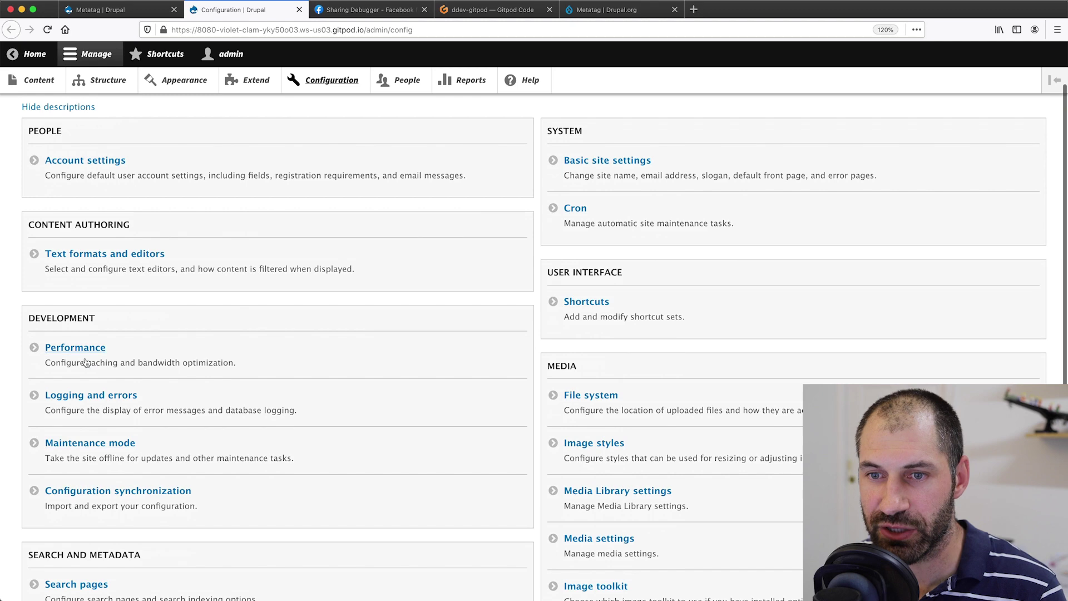
left_click(82, 347)
left_click(92, 219)
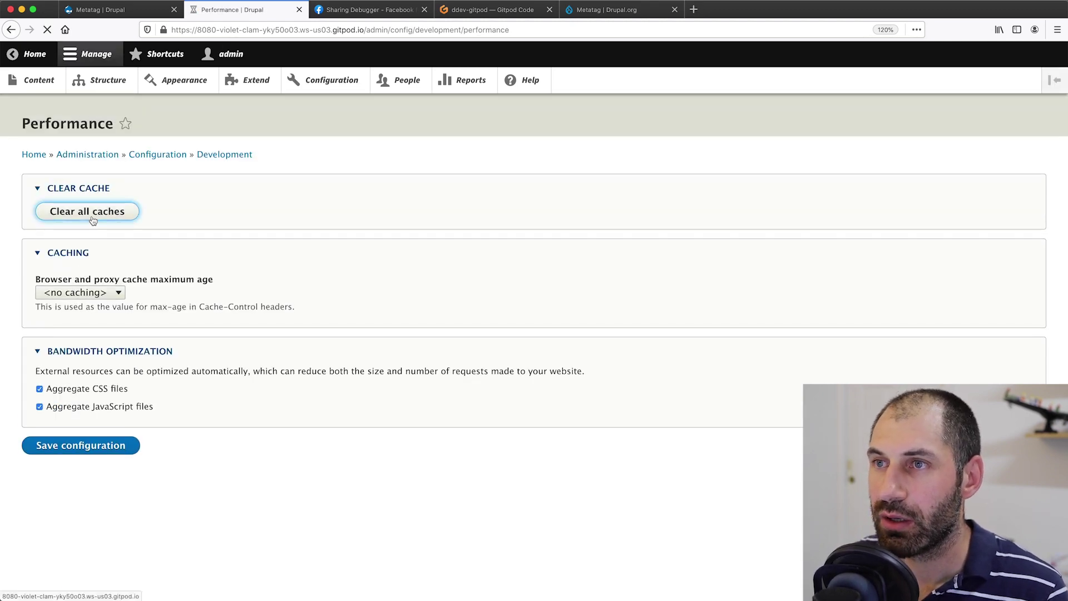
left_click(111, 10)
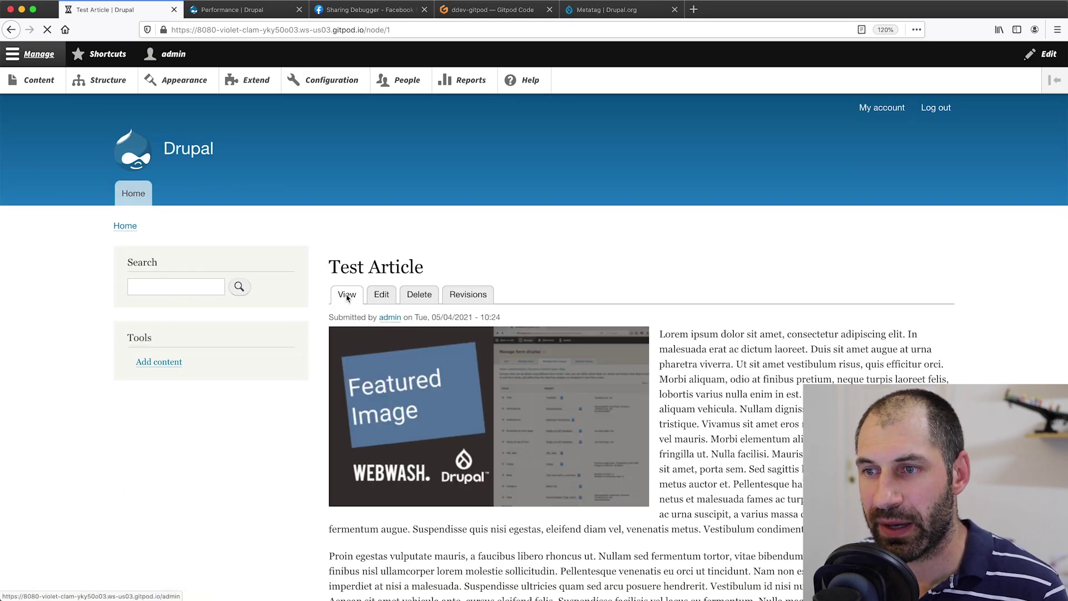
View the Test Article's page source and inspect the og meta tags on lines 8–12.
right_click(321, 274)
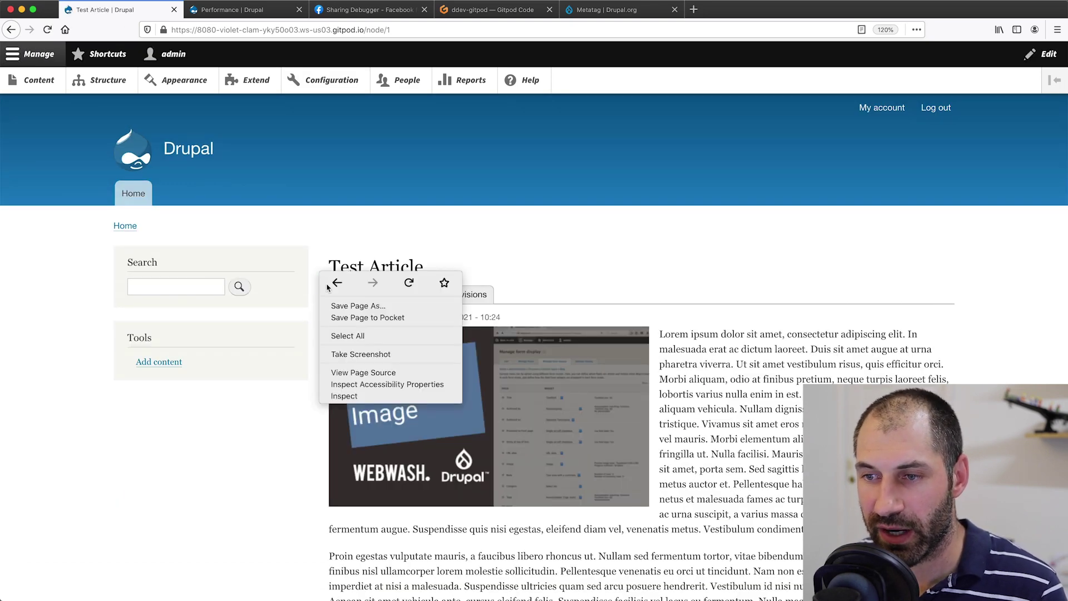
left_click(354, 373)
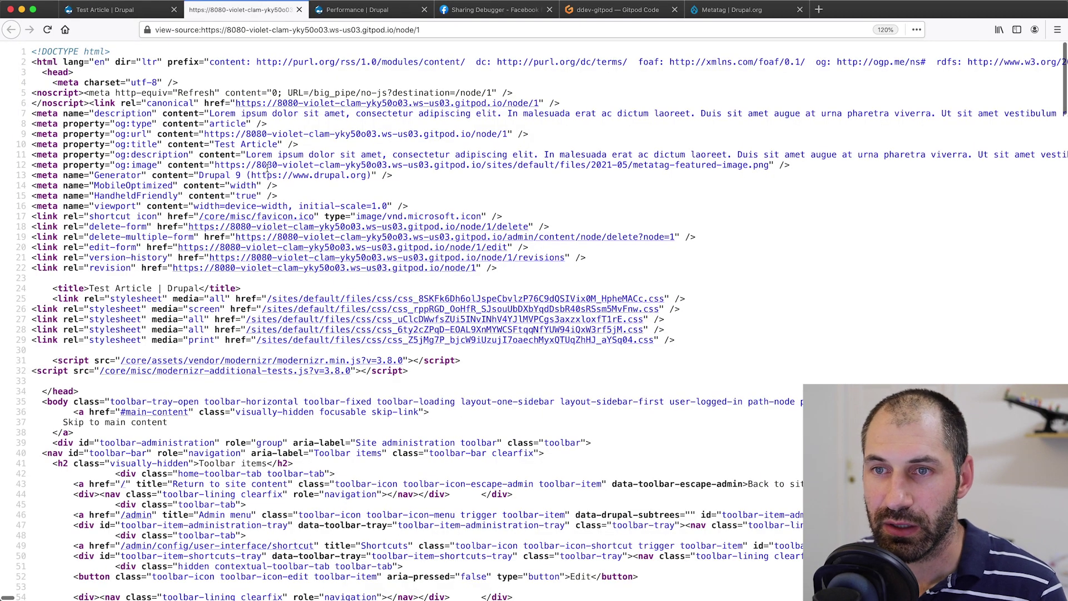
left_click_drag(810, 167, 15, 127)
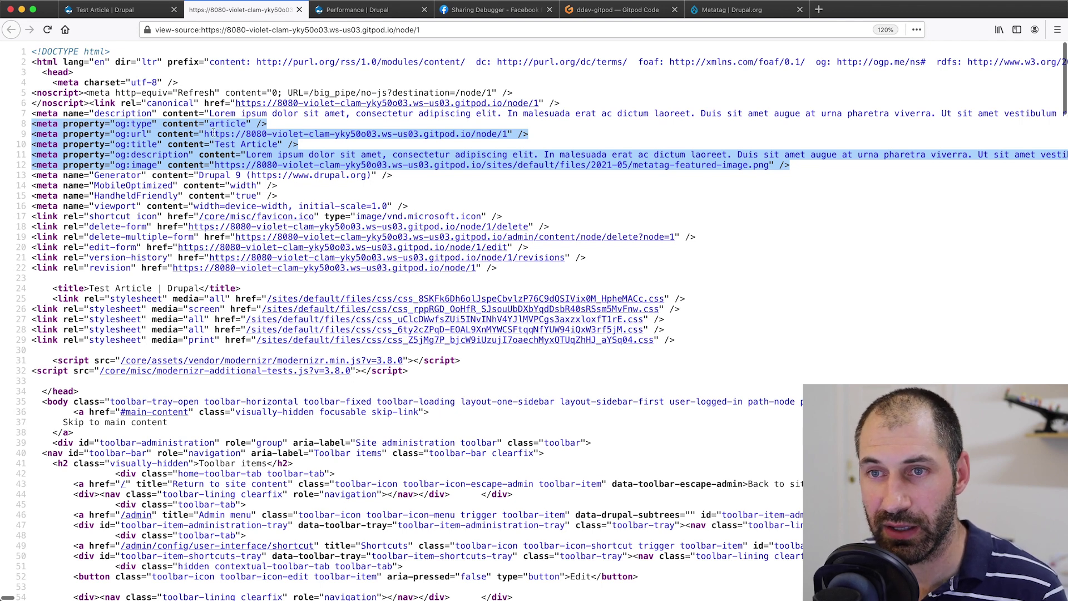
left_click(506, 135)
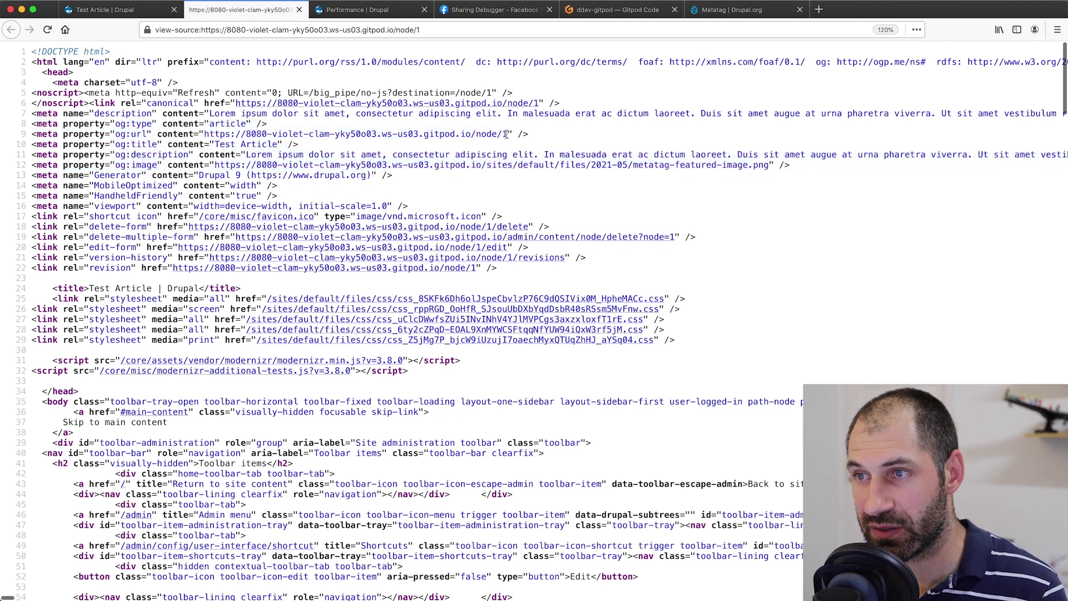
left_click_drag(507, 134, 205, 132)
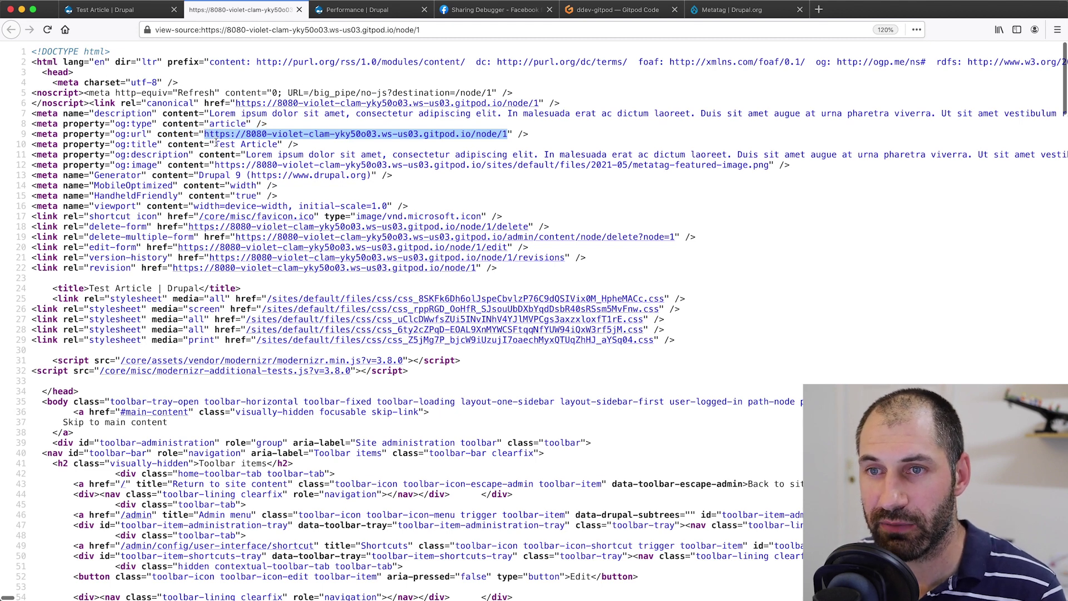
left_click_drag(216, 142, 266, 143)
left_click(249, 153)
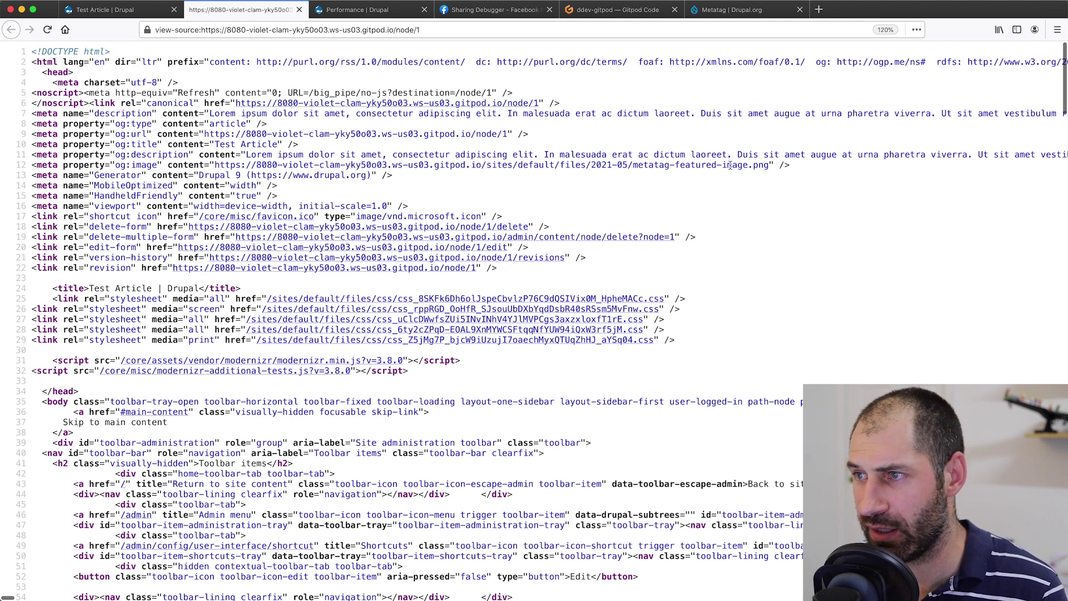
Open the og:image URL in a new tab to check the featured image, then return to Test Article.
left_click_drag(768, 166, 216, 165)
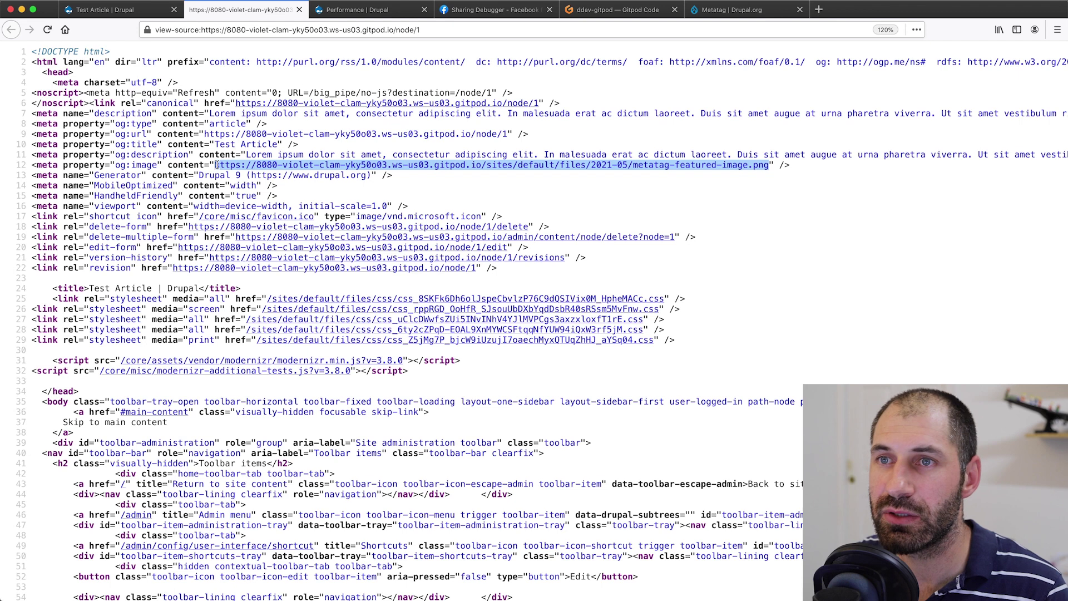
key("ctrl+c")
key("ctrl+t")
key("ctrl+v")
key("Return")
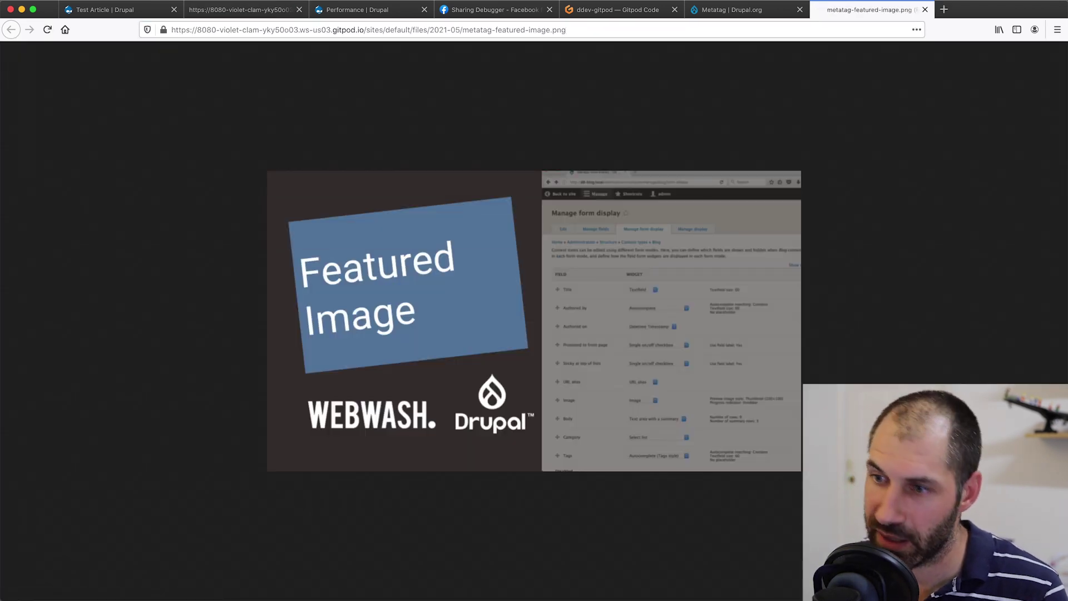
left_click(925, 10)
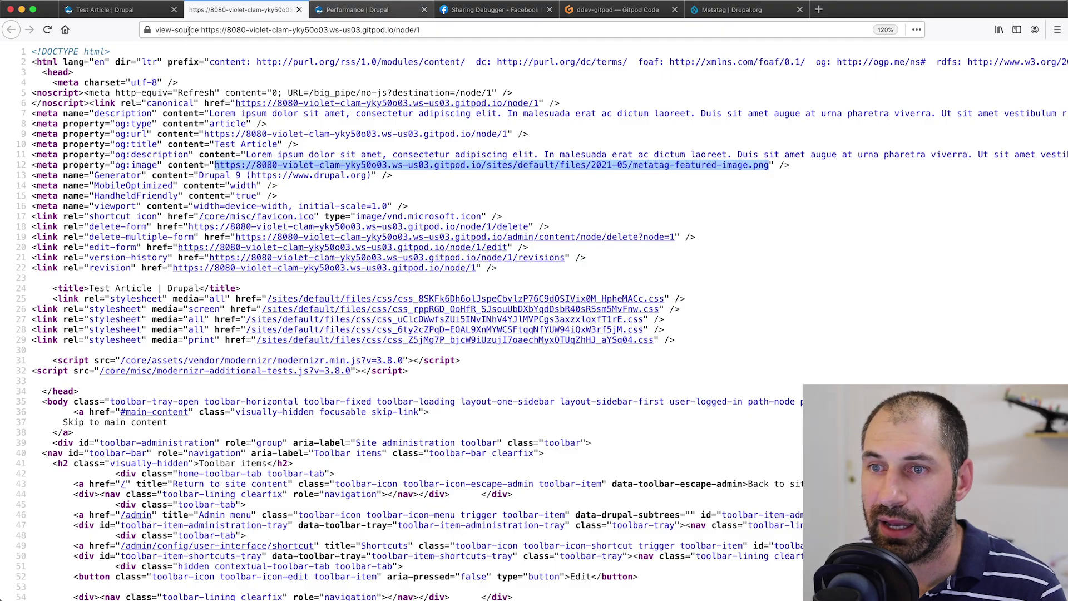
key("ctrl+shift+Tab")
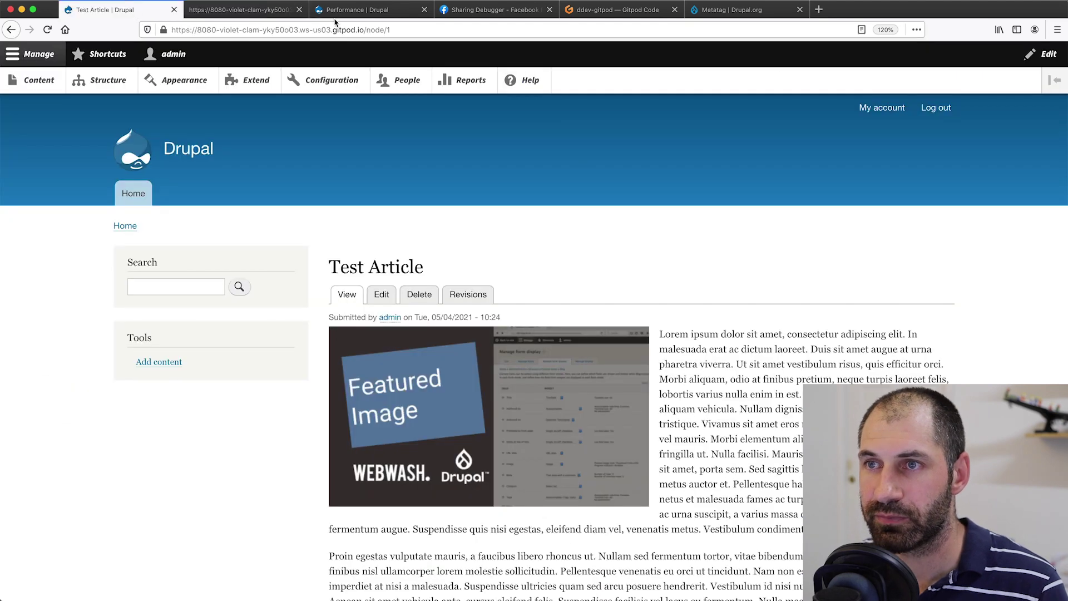
left_click(336, 28)
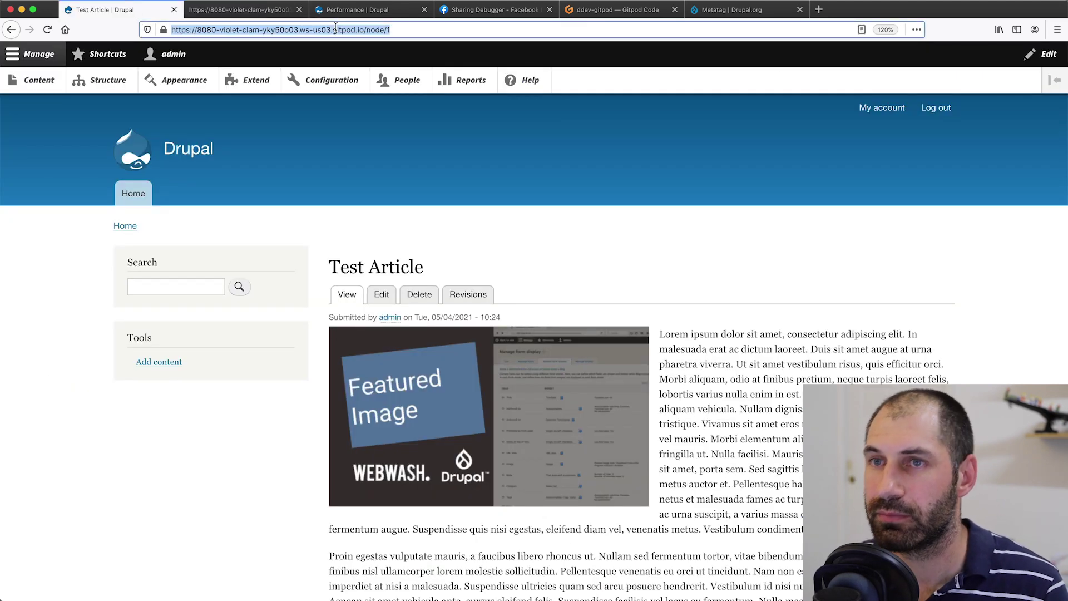
Debug the Test Article node/1 address in the Facebook Sharing Debugger.
left_click(495, 10)
scroll(413, 172, "up", 7)
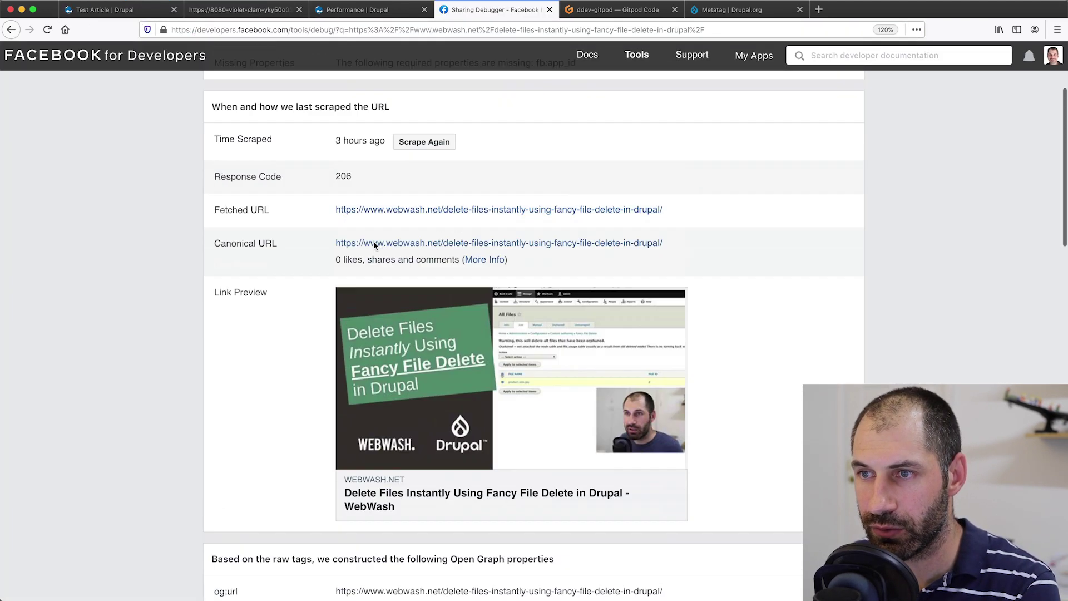
triple_click(354, 130)
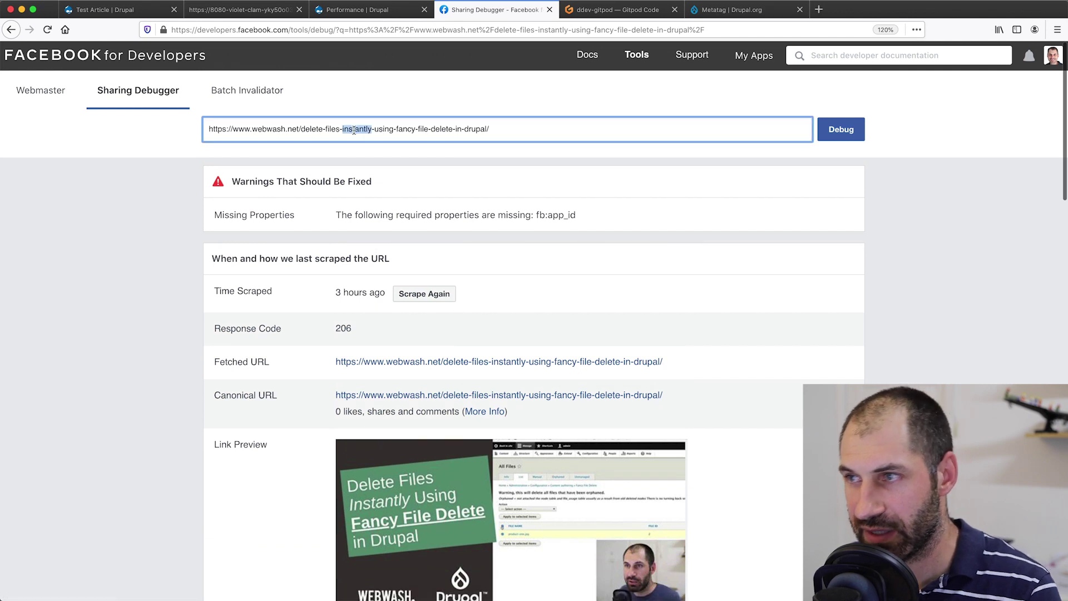
key("BackSpace")
key("super+v")
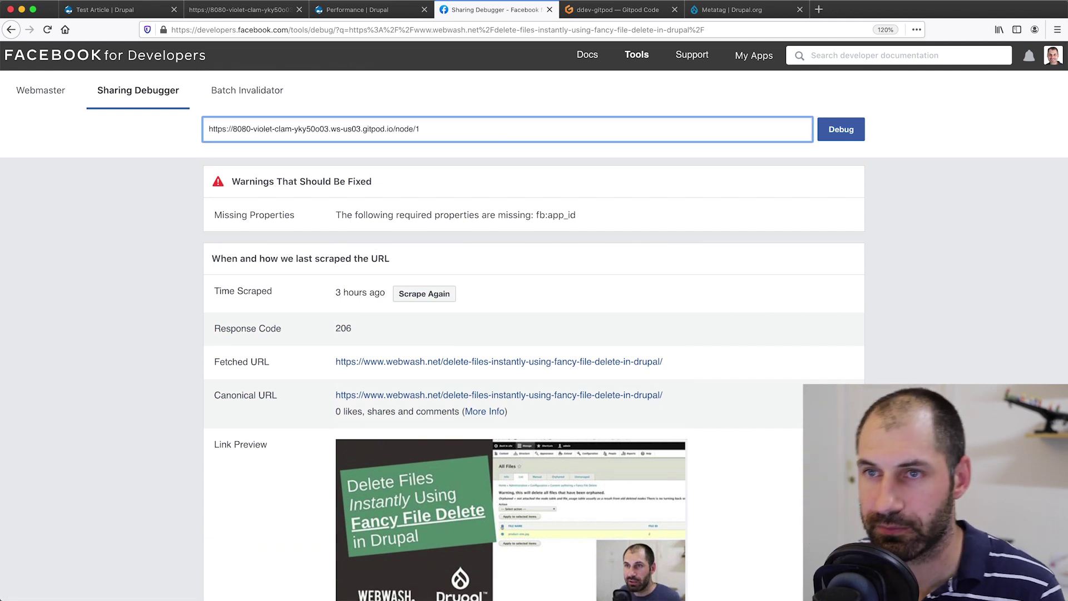
left_click(840, 128)
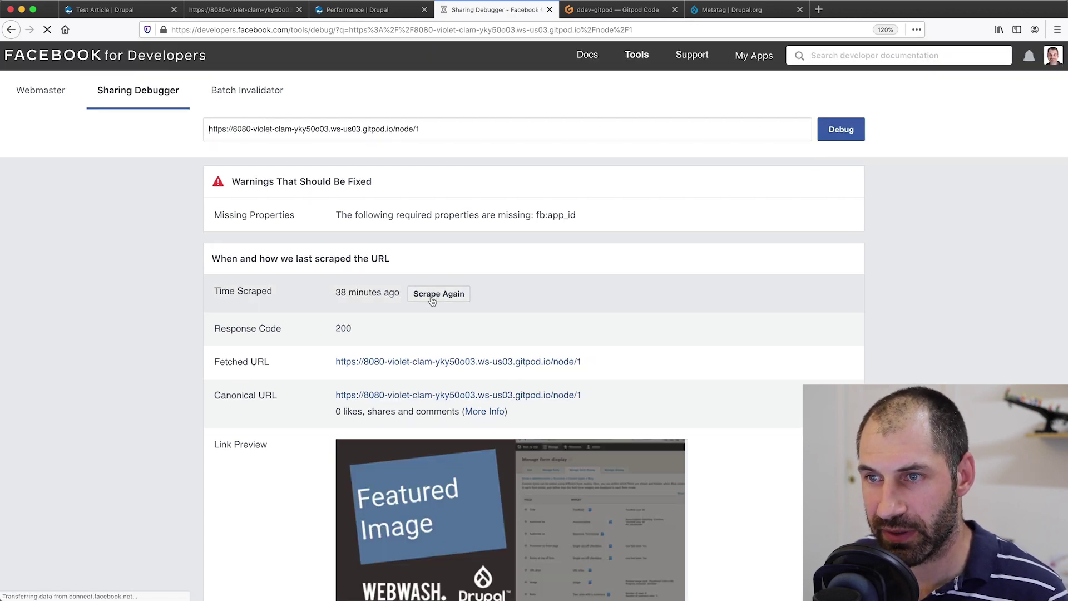
Scrape again for fresh Open Graph data and check the missing fb:app_id warning.
left_click(432, 301)
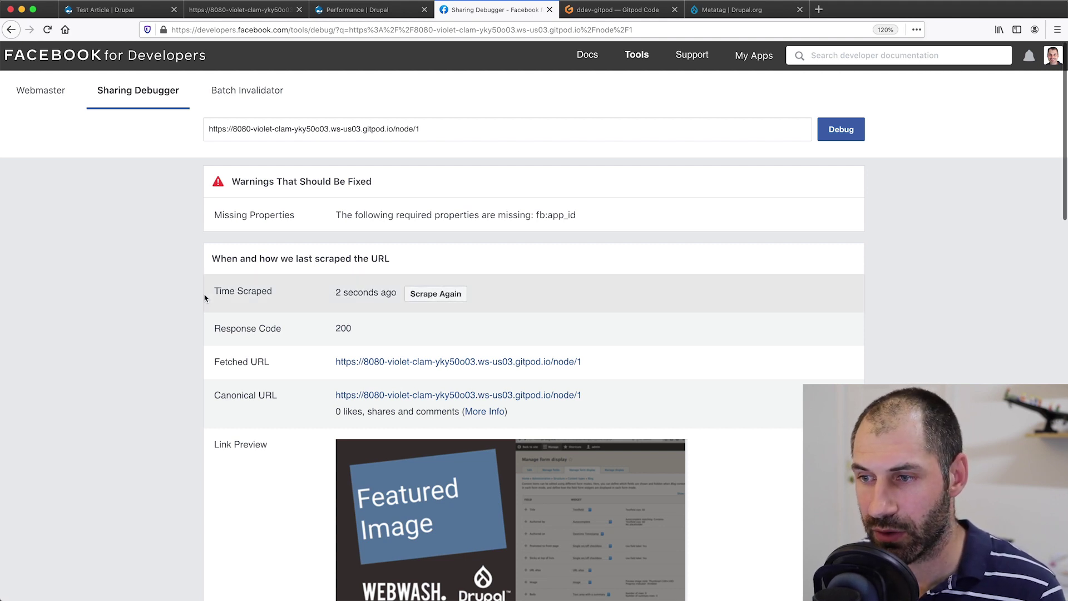
scroll(204, 295, "down", 3)
scroll(205, 298, "up", 1)
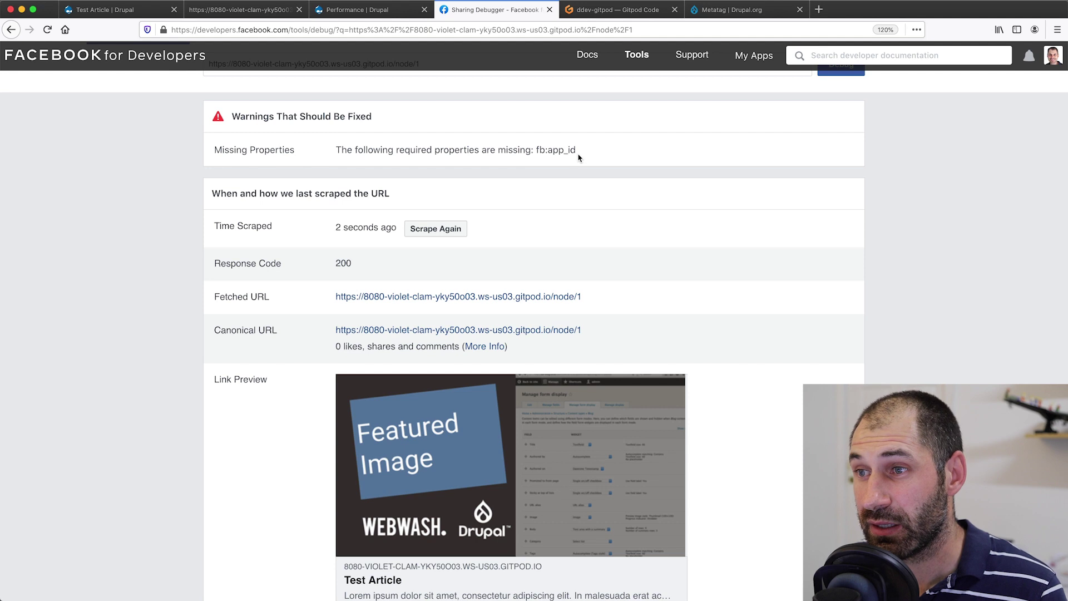
left_click_drag(578, 151, 533, 150)
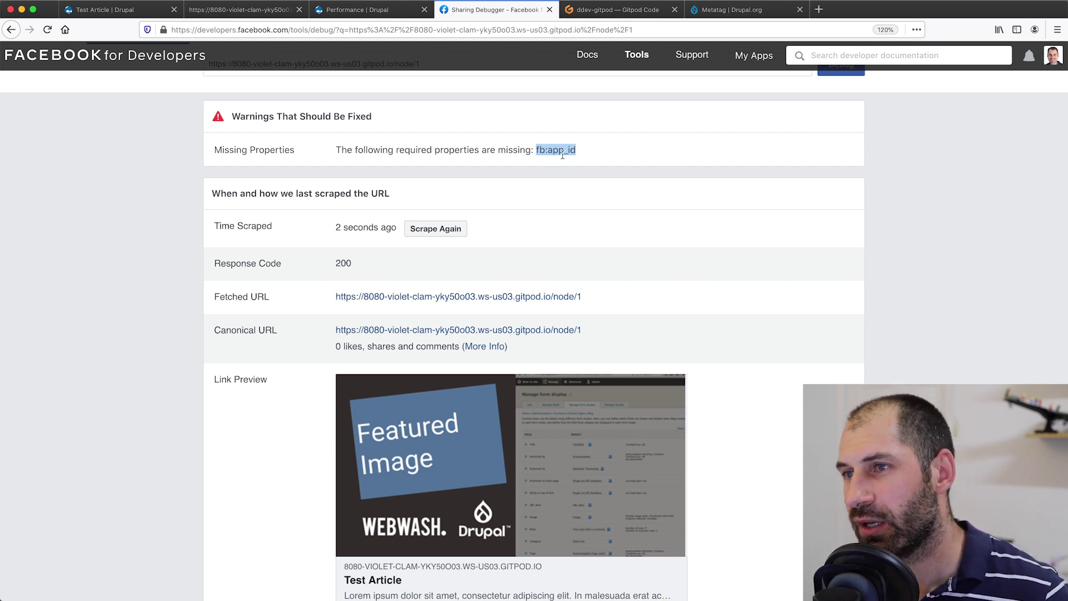
left_click(594, 157)
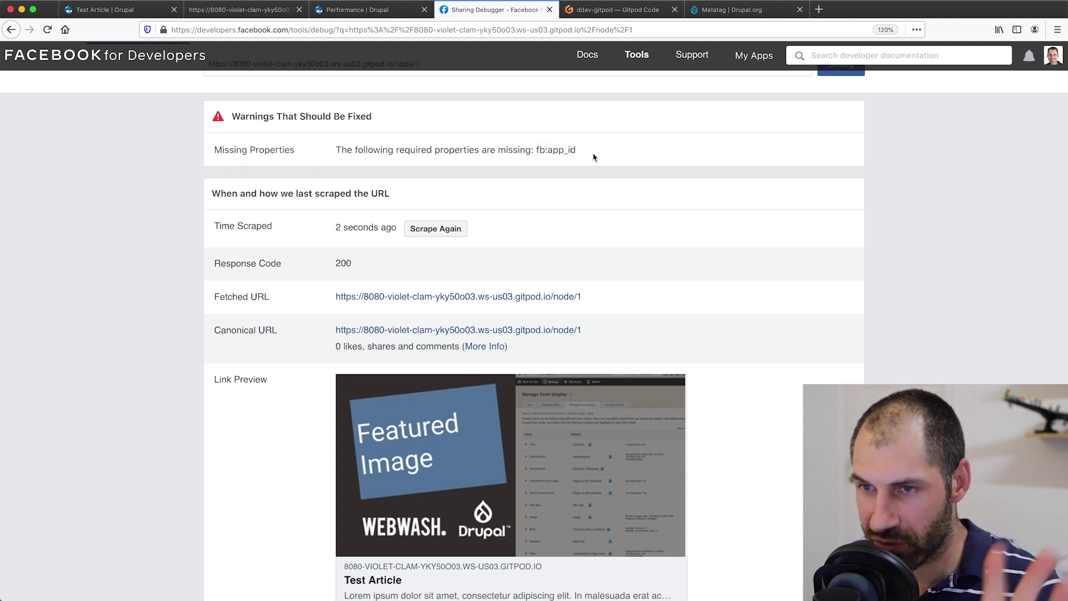
scroll(597, 157, "down", 5)
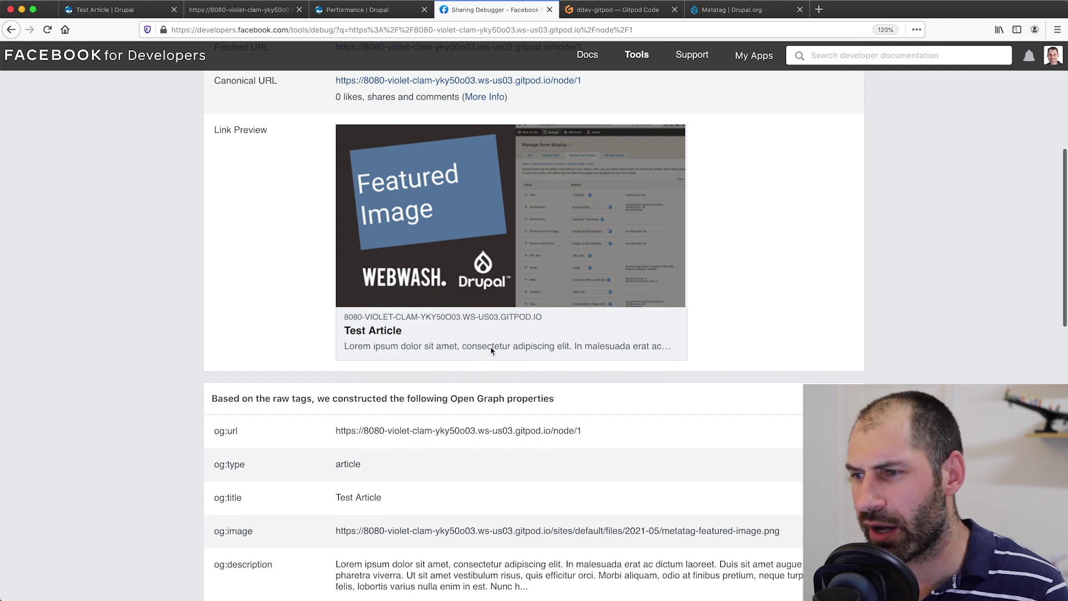
scroll(411, 352, "down", 1)
scroll(285, 282, "down", 5)
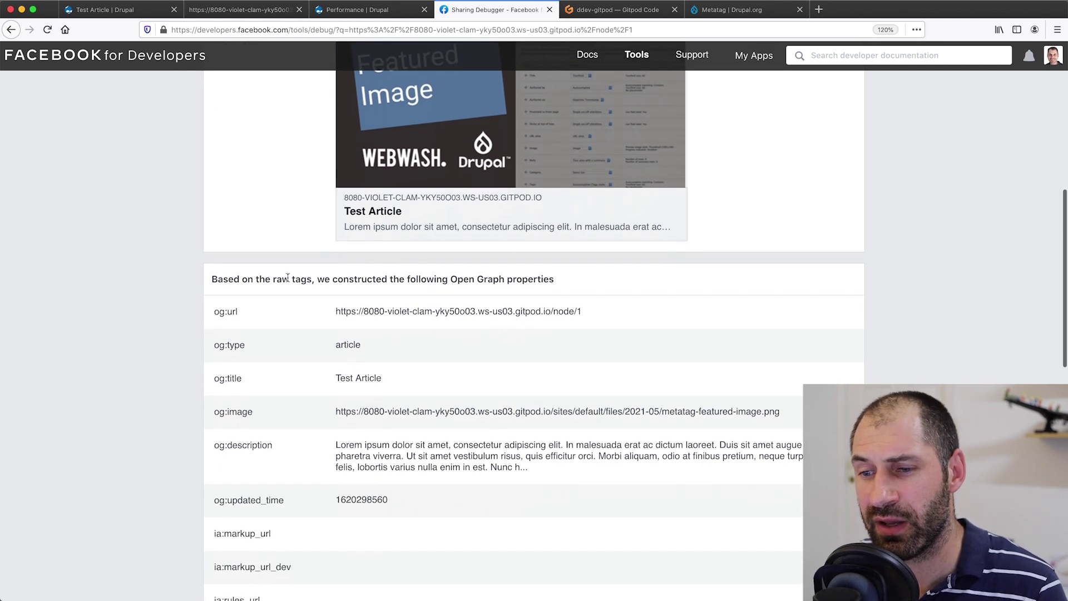
scroll(287, 283, "down", 1)
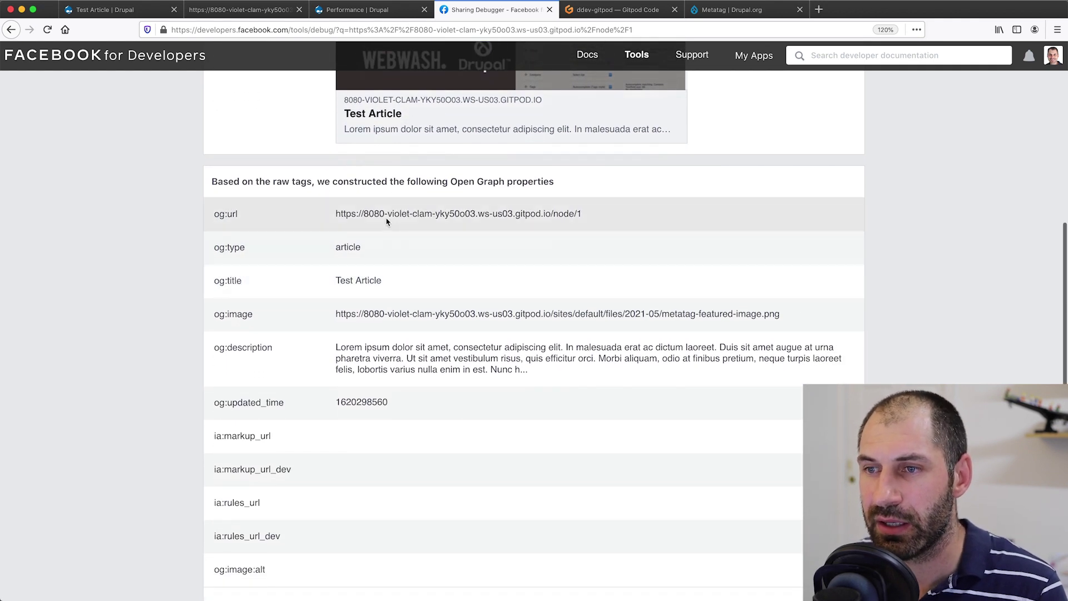
scroll(384, 316, "down", 2)
scroll(384, 316, "down", 2)
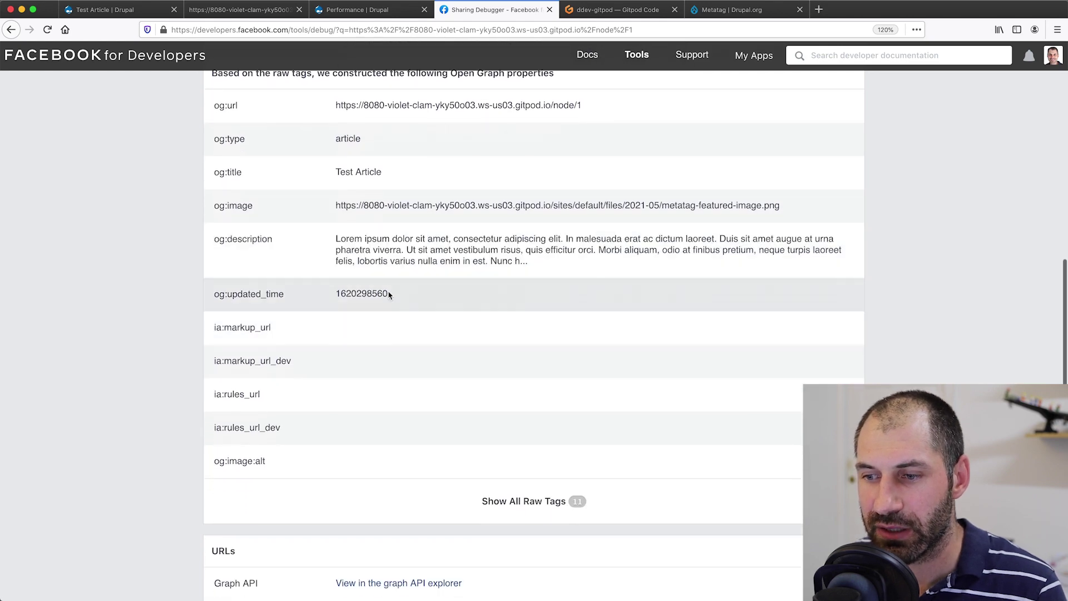
scroll(389, 293, "up", 6)
scroll(295, 255, "up", 6)
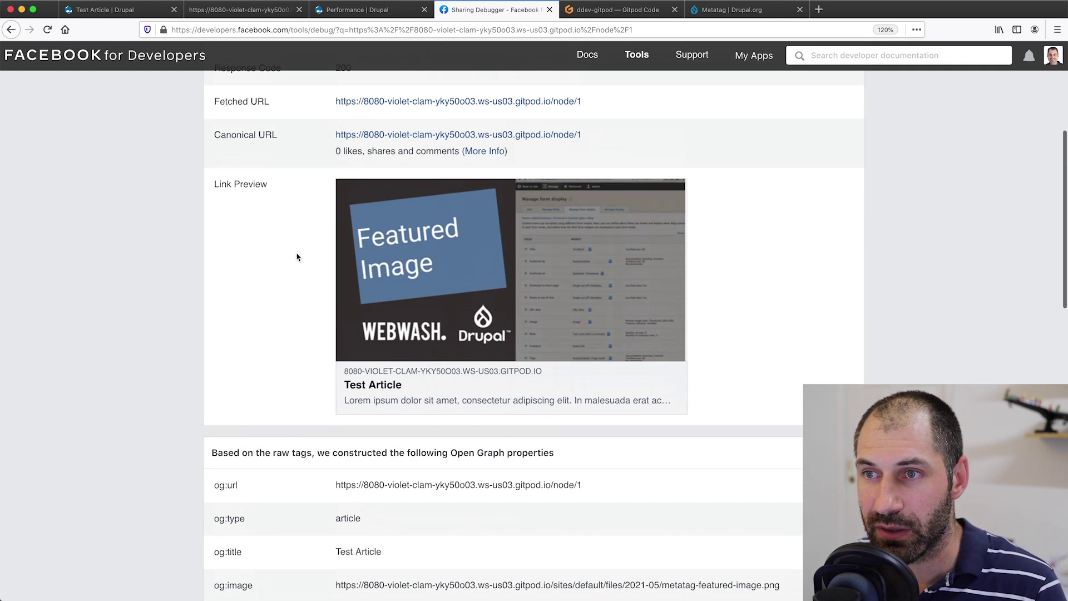
scroll(147, 353, "down", 10)
scroll(147, 352, "up", 7)
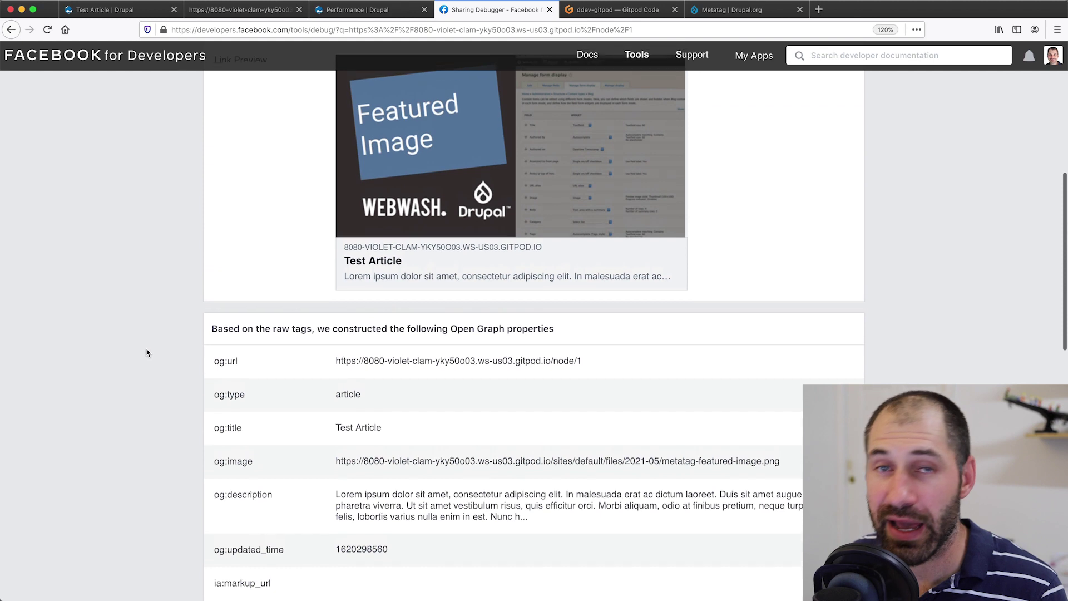
scroll(148, 353, "up", 1)
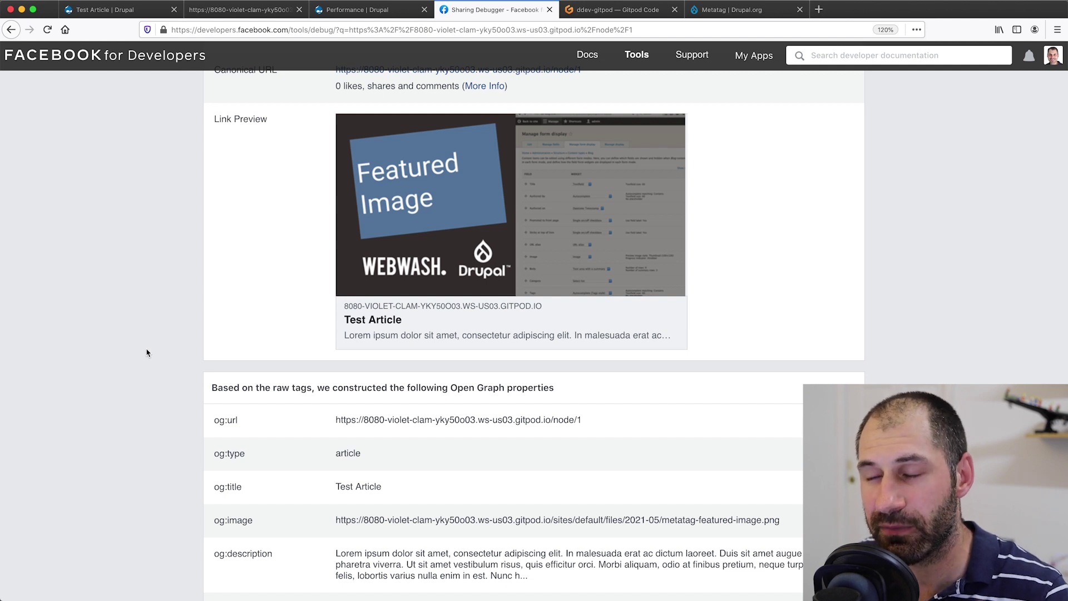
Close the page source and Metatag project tabs and return to the Test Article tab.
left_click(299, 10)
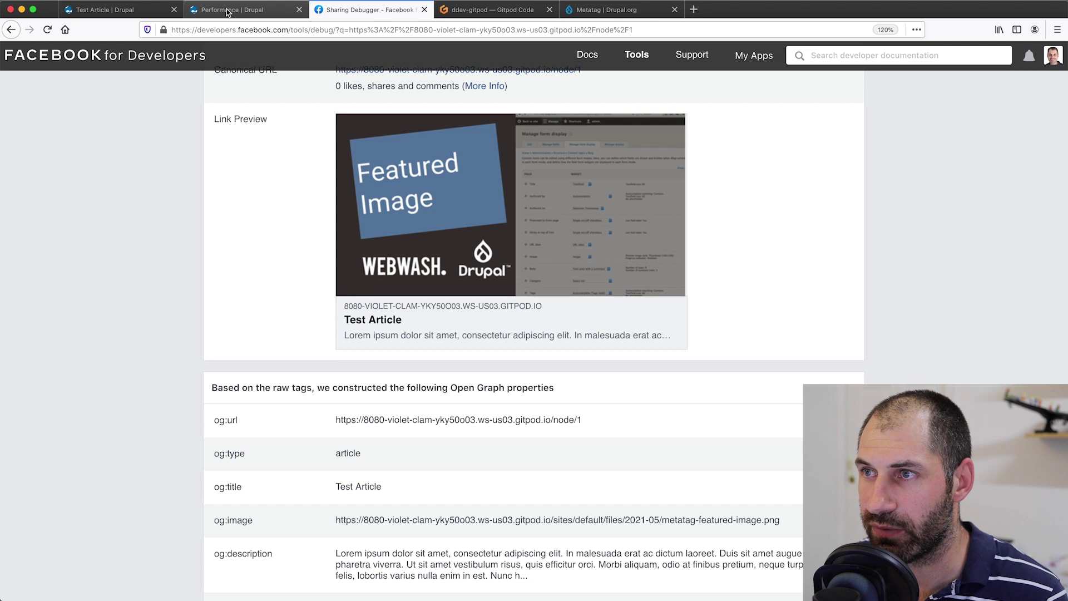
key("ctrl+Tab")
key("ctrl+Tab")
key("super+w")
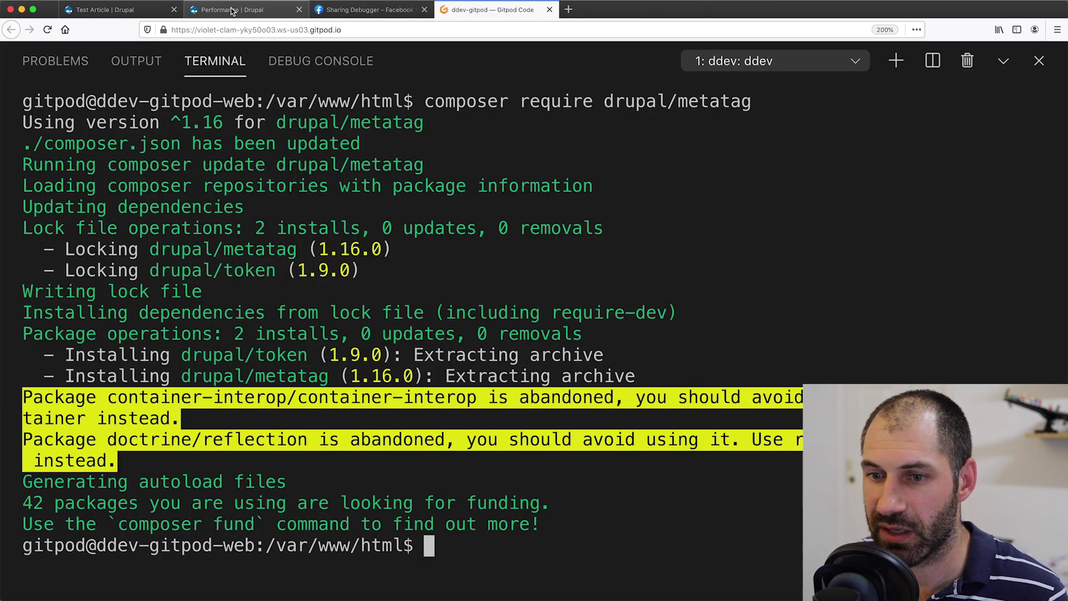
left_click(232, 11)
left_click(114, 11)
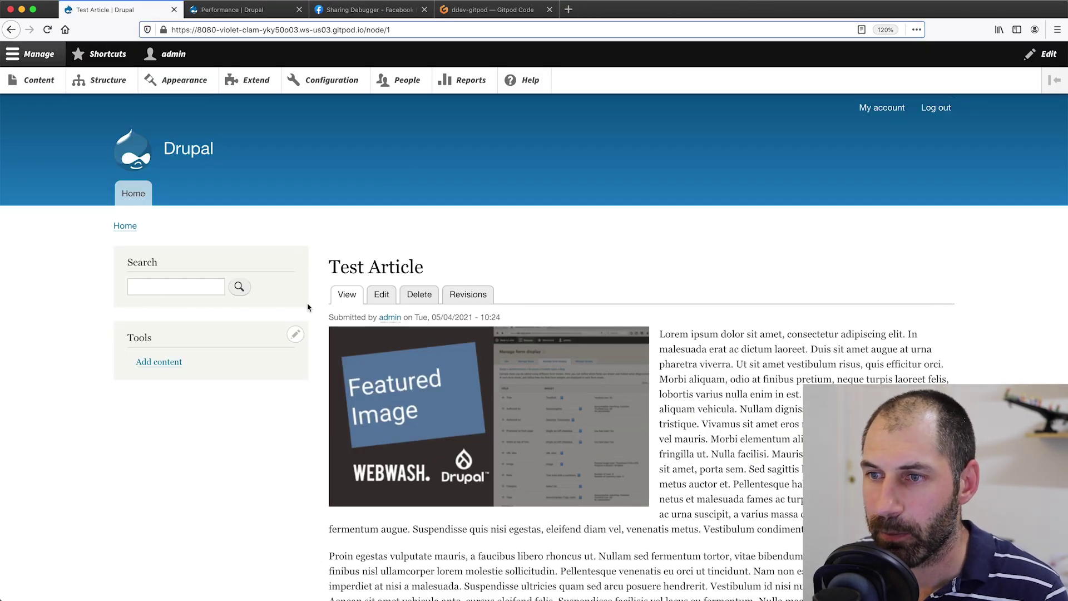
Open the Metatag defaults under Configuration and edit the Content: Article defaults.
left_click(316, 84)
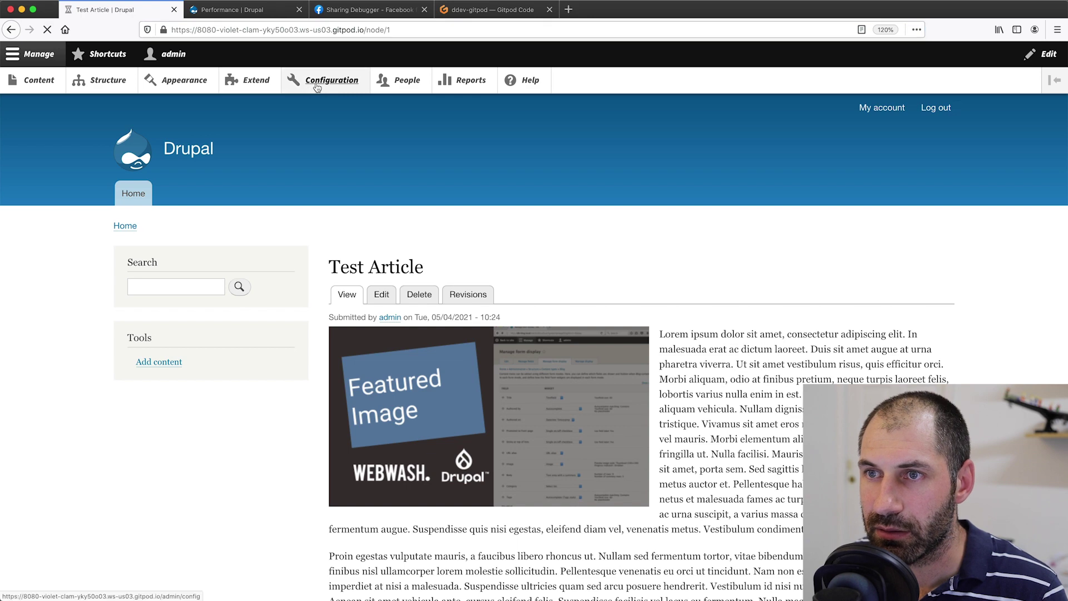
scroll(202, 346, "down", 2)
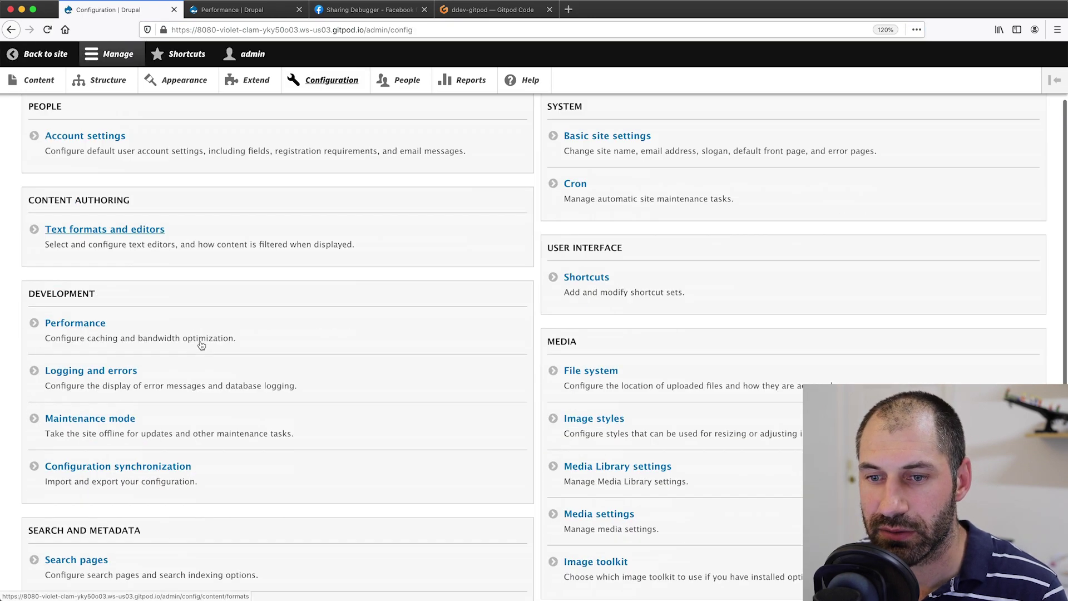
scroll(201, 345, "down", 2)
scroll(79, 434, "down", 2)
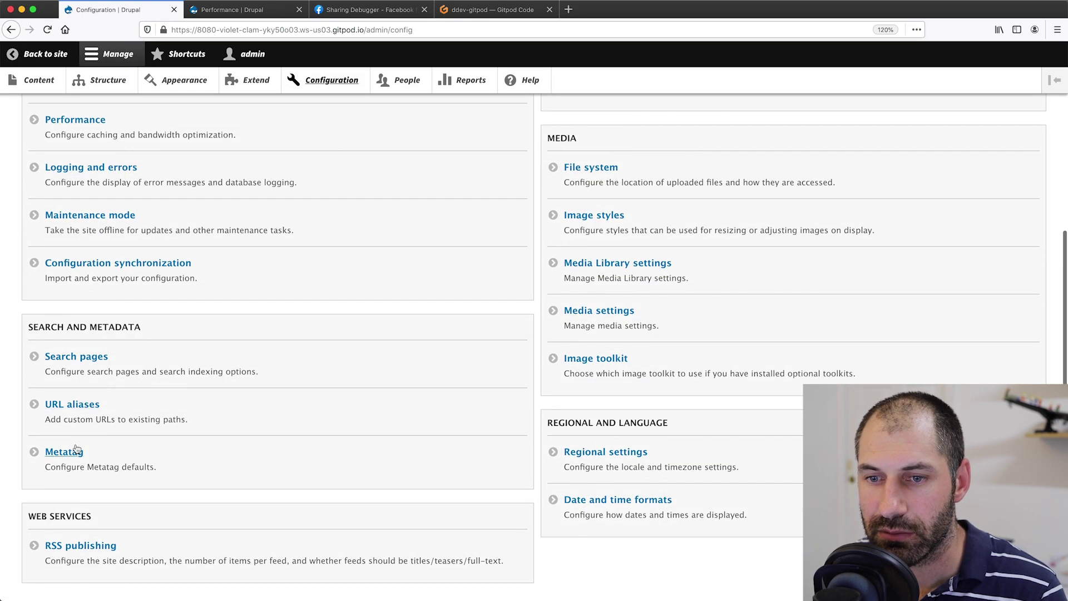
left_click(77, 450)
scroll(79, 448, "down", 5)
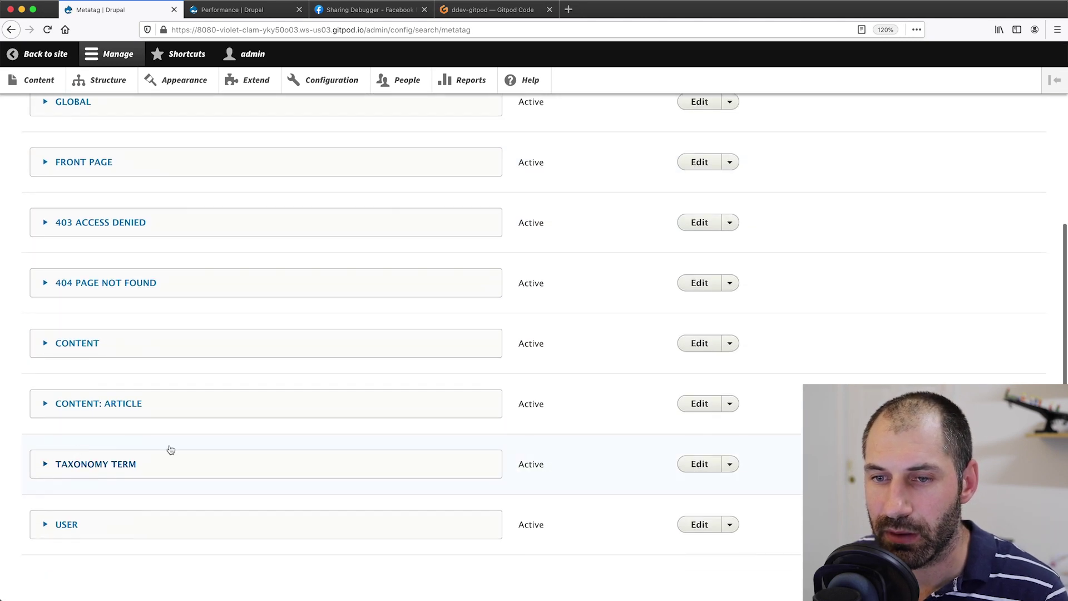
left_click(702, 407)
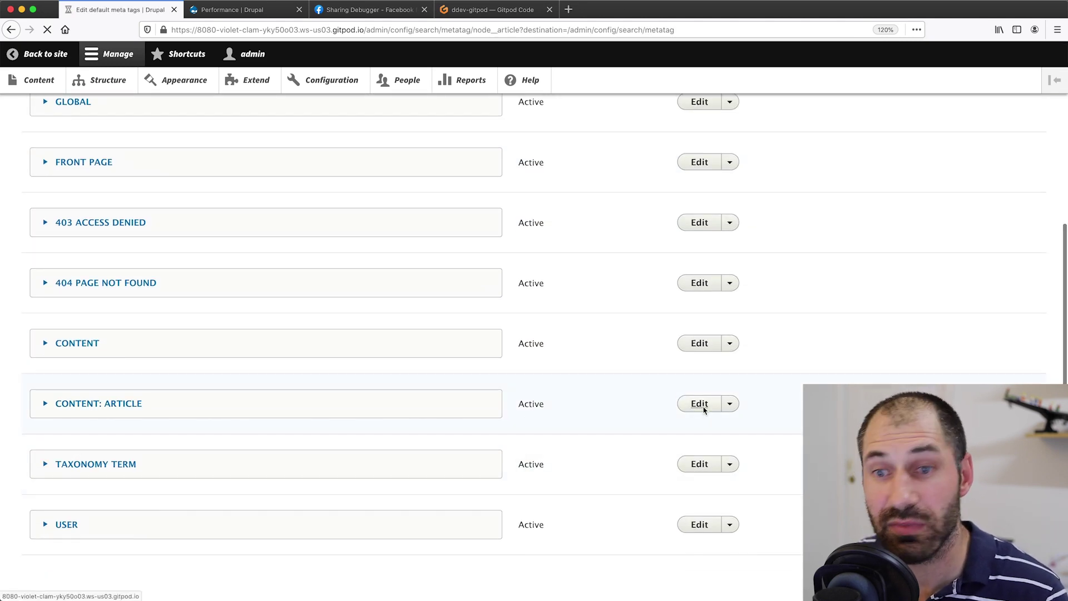
Delete the [node:field_image] token from the Open Graph Image field.
scroll(477, 373, "down", 5)
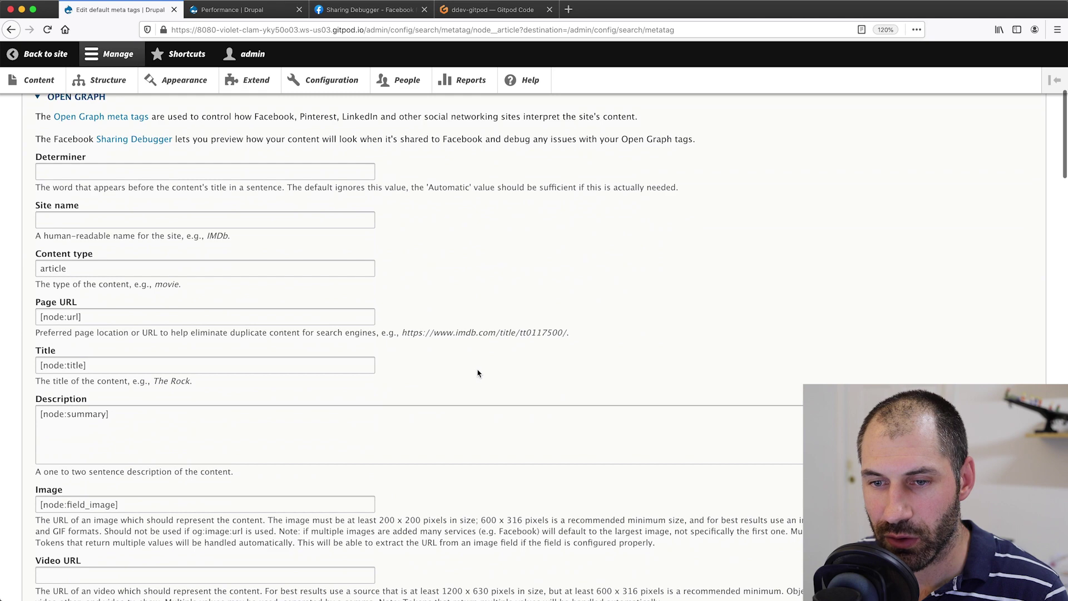
scroll(544, 200, "down", 5)
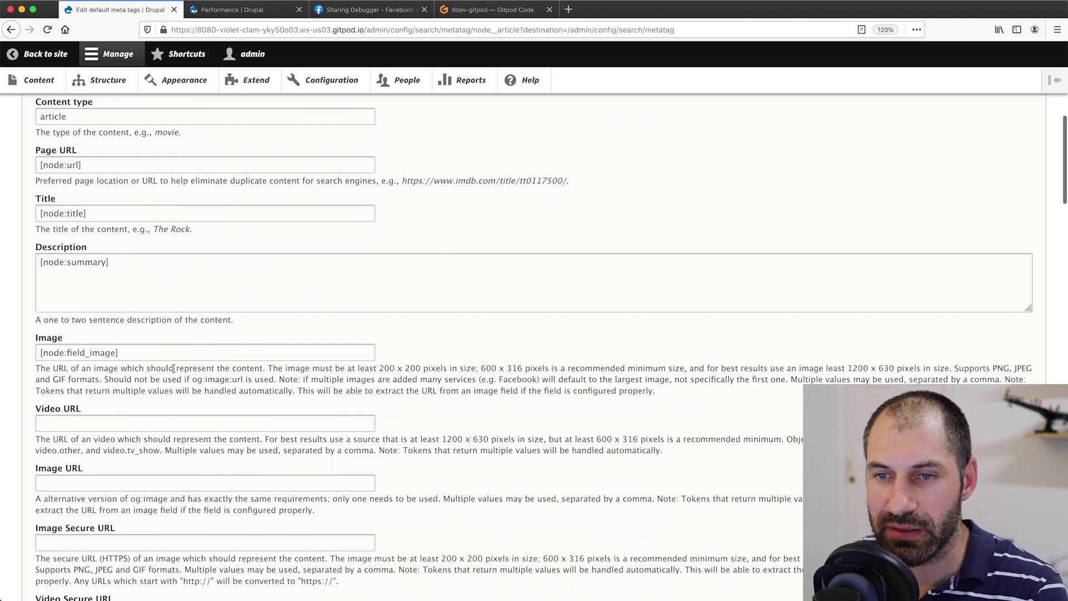
left_click(171, 352)
key("ctrl+a")
key("BackSpace")
Browse available tokens, expanding Nodes > Media > Media to the entity tokens.
scroll(171, 352, "up", 7)
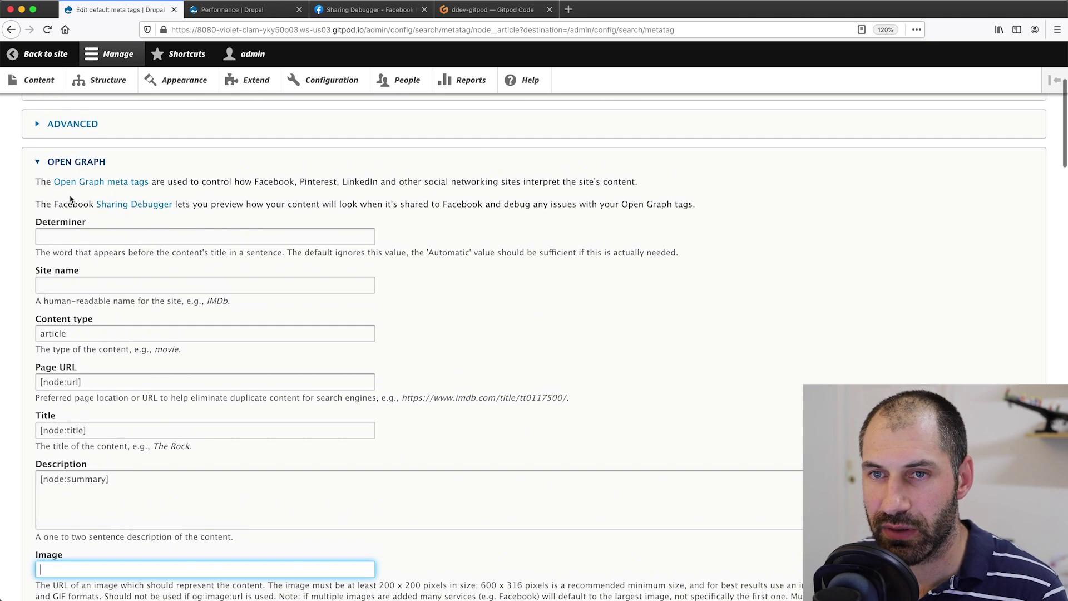
scroll(83, 200, "up", 3)
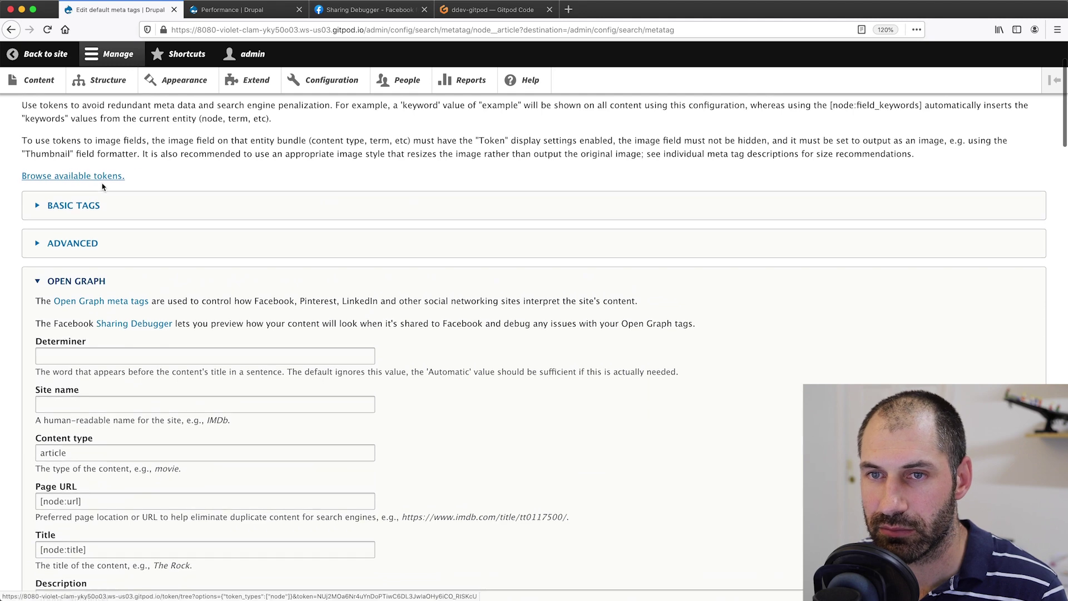
left_click(103, 186)
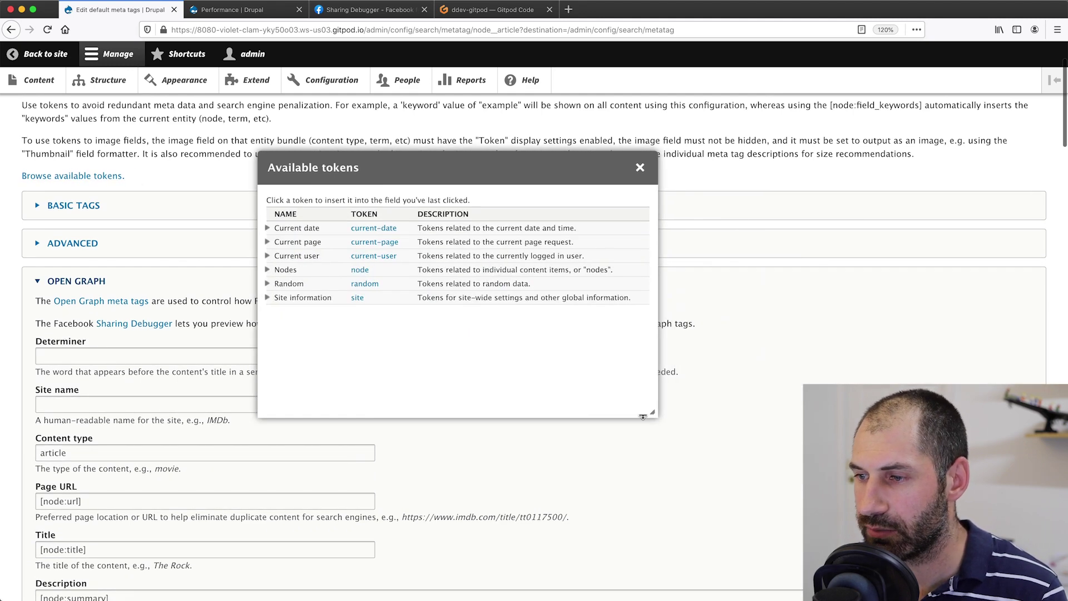
left_click_drag(643, 416, 822, 525)
left_click(267, 269)
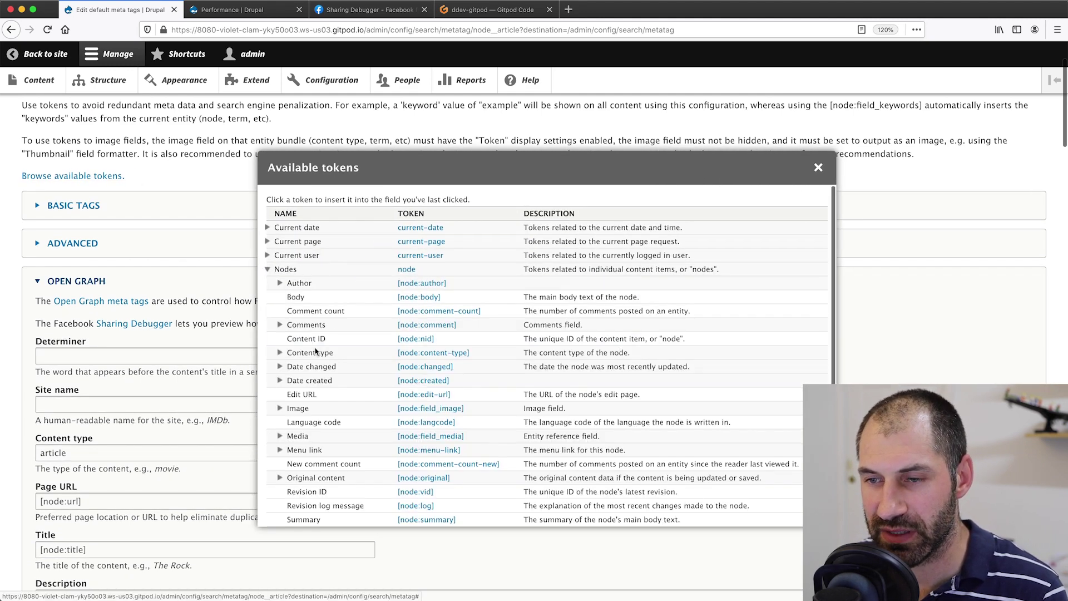
scroll(313, 351, "down", 5)
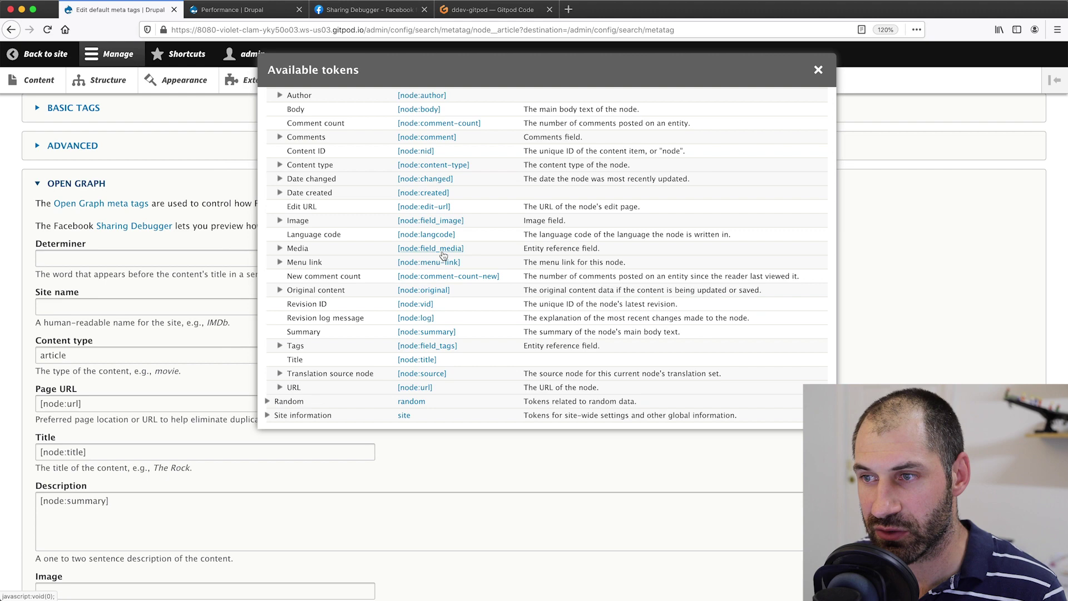
left_click(280, 248)
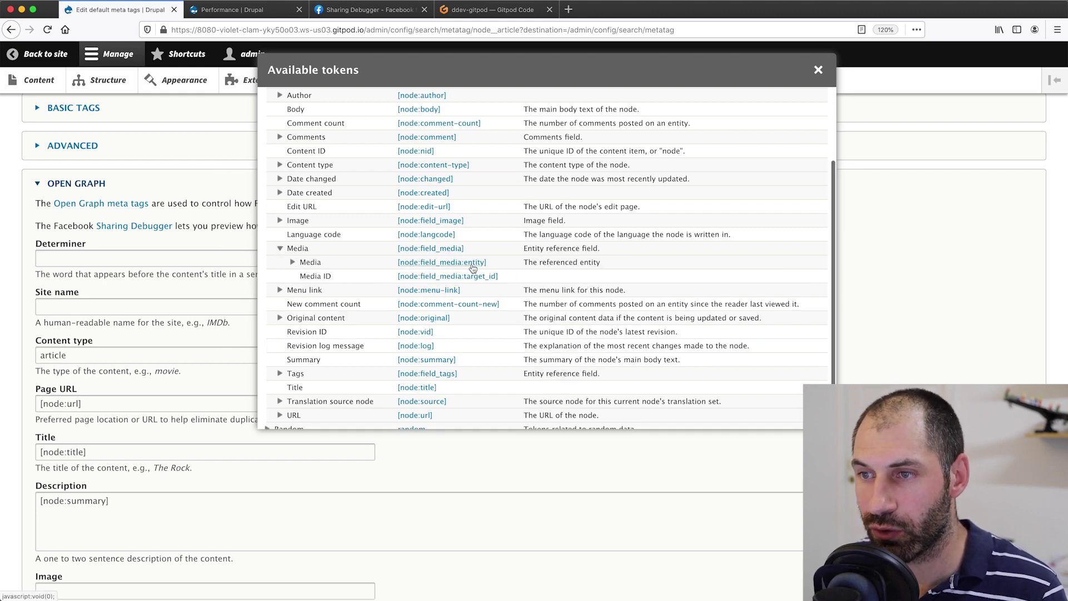
left_click(293, 263)
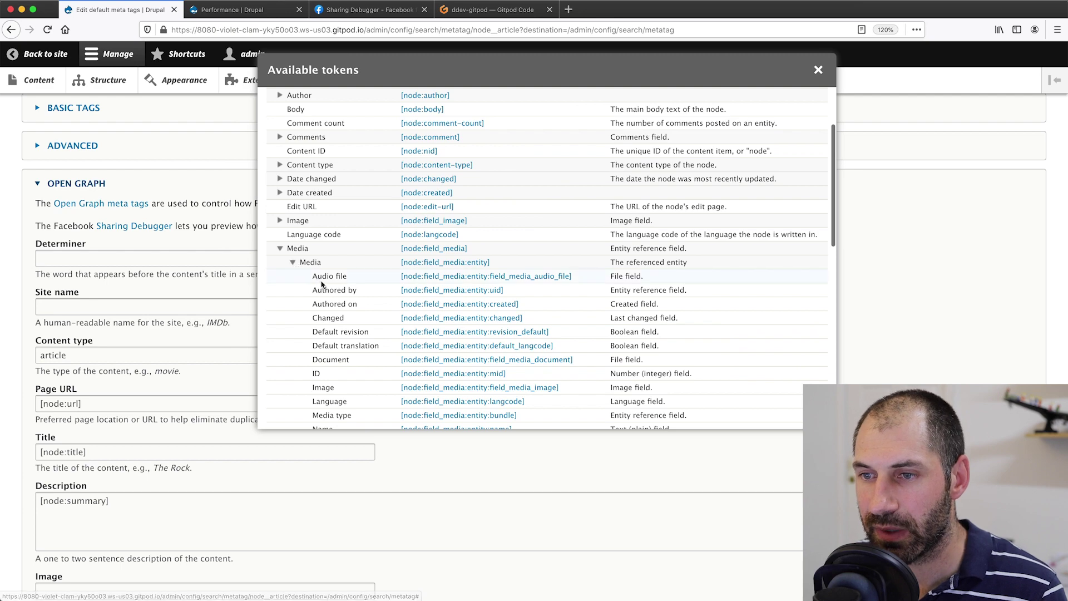
scroll(334, 273, "down", 5)
Insert the [node:field_media:entity:thumbnail] token into the Open Graph Image field and close the token list.
scroll(346, 261, "down", 5)
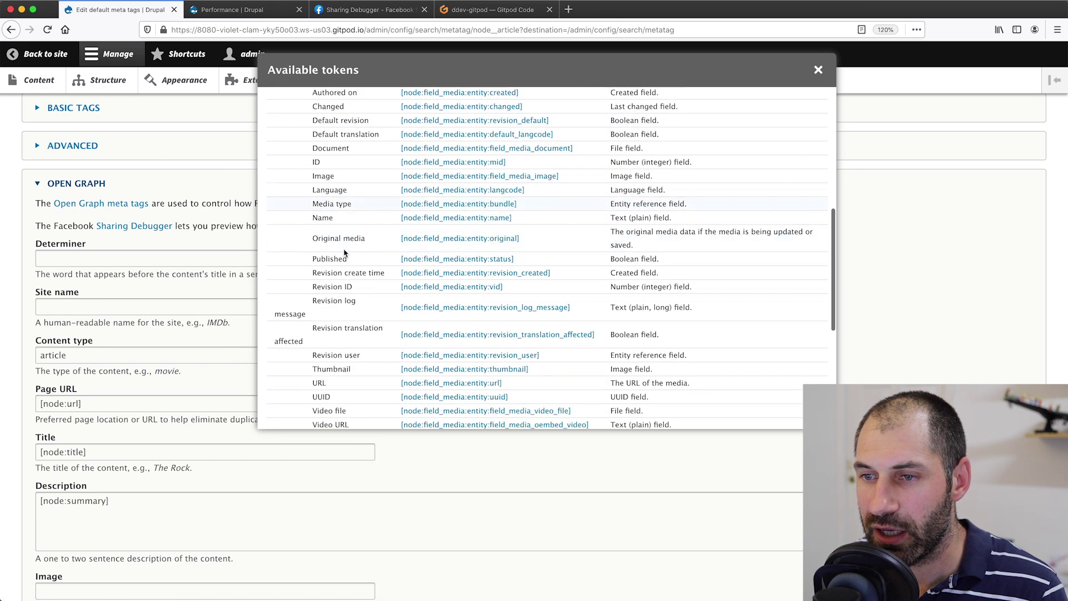
scroll(348, 272, "up", 5)
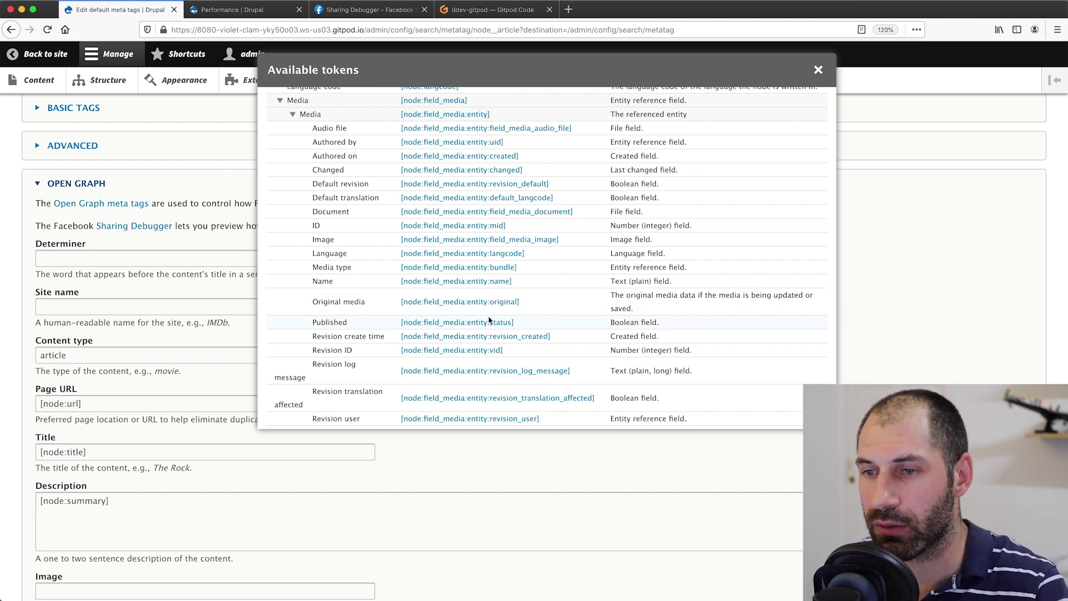
scroll(490, 323, "down", 5)
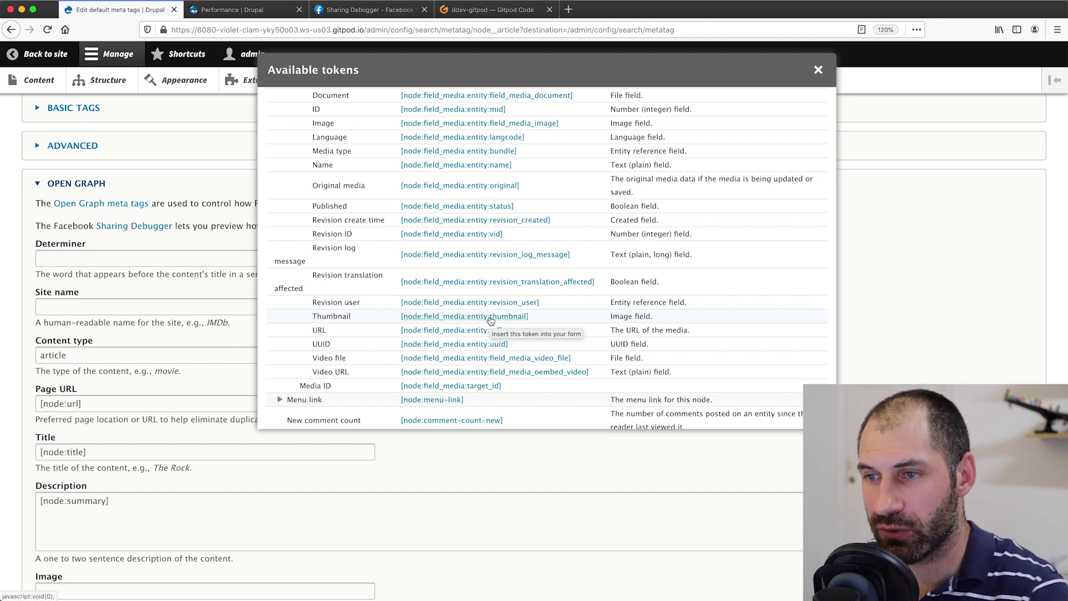
left_click(491, 317)
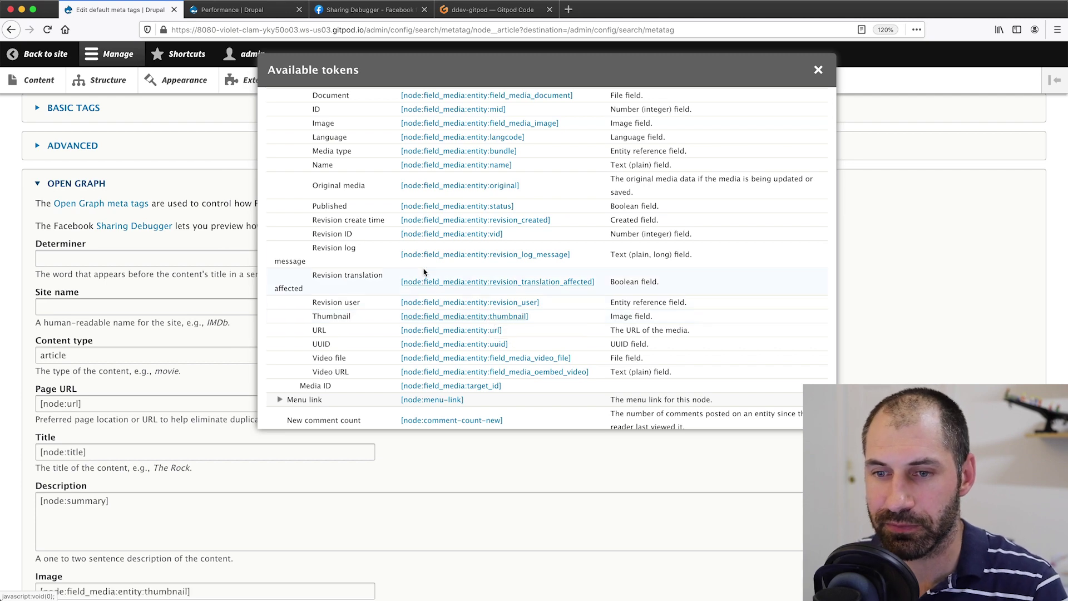
scroll(64, 454, "down", 3)
scroll(65, 454, "down", 3)
left_click_drag(214, 431, 31, 431)
scroll(289, 423, "up", 5)
left_click(818, 112)
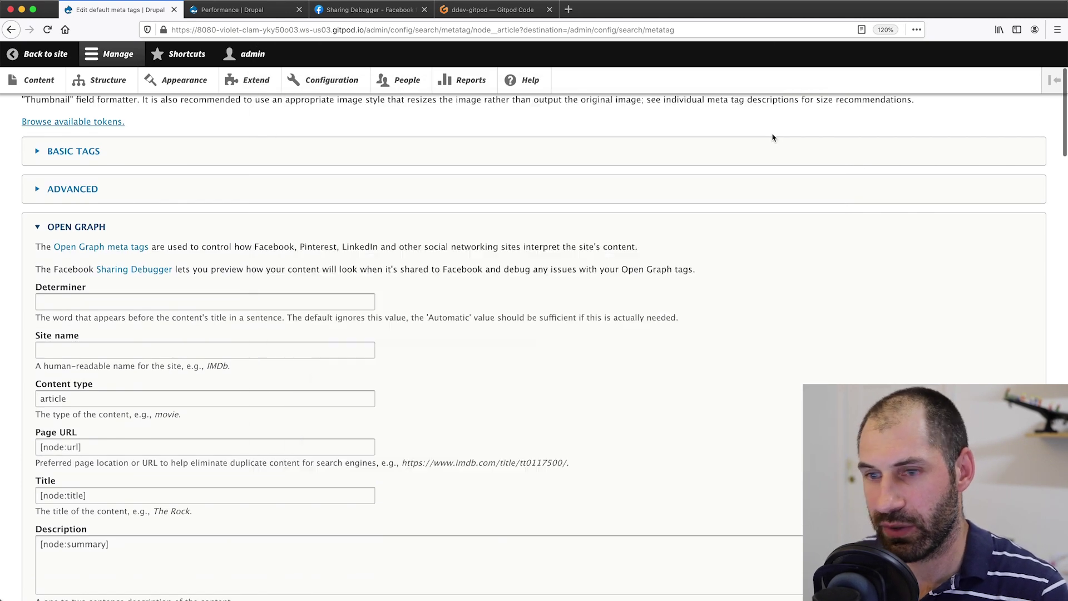
scroll(192, 420, "down", 5)
scroll(192, 420, "down", 20)
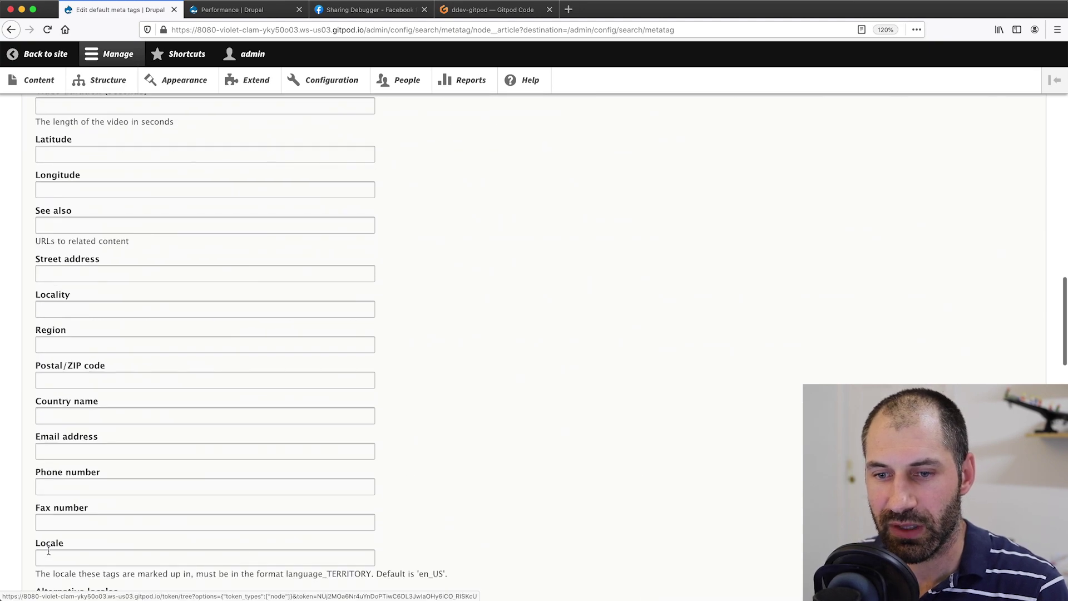
scroll(47, 530, "down", 2)
Save the Article meta tag defaults and clear all caches on the Performance page.
left_click(47, 530)
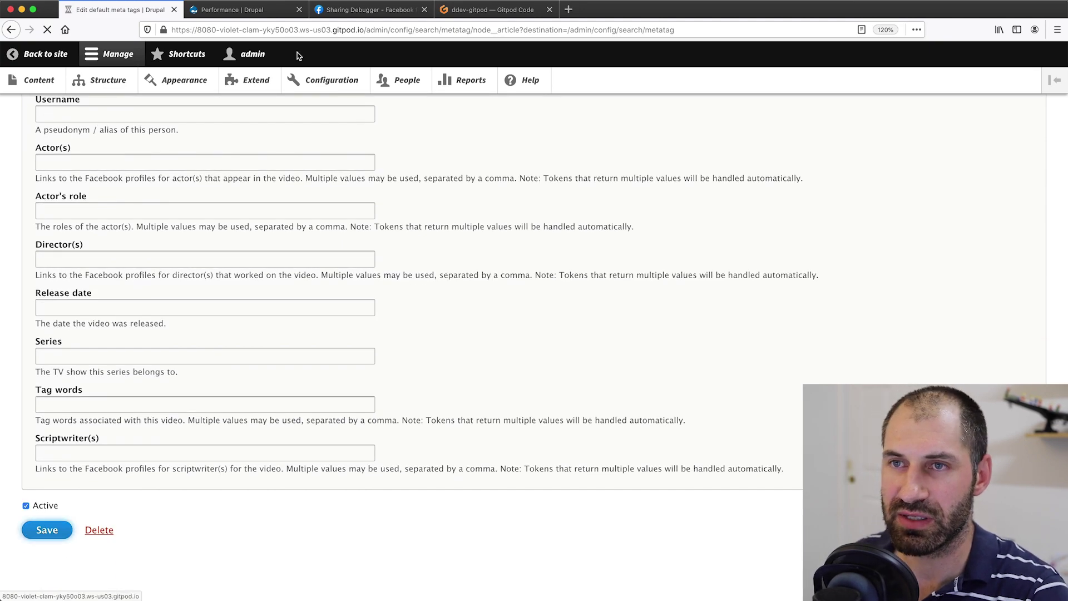
left_click(27, 84)
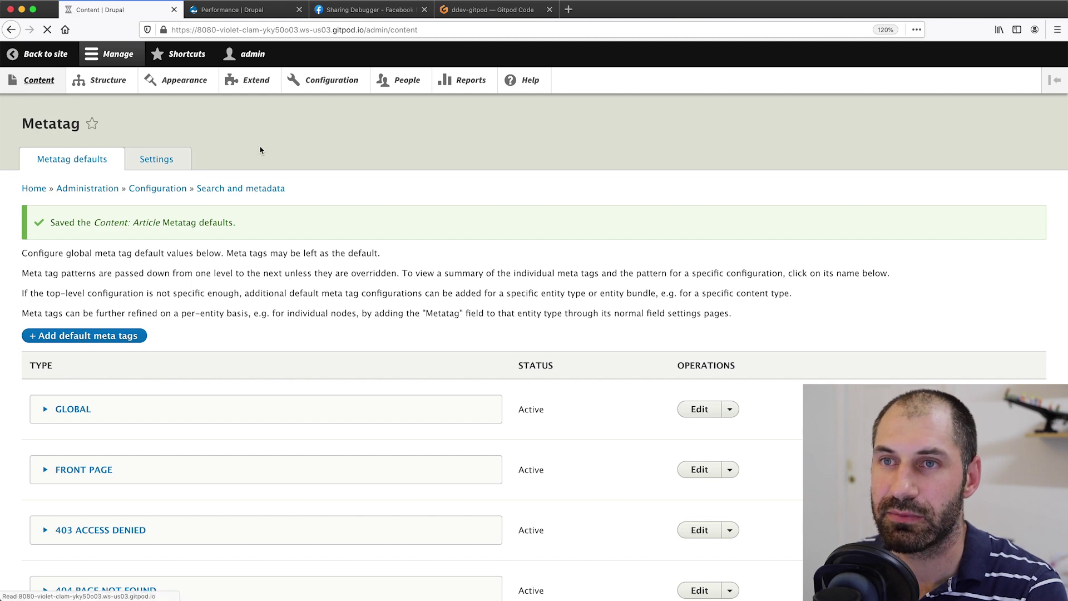
left_click(241, 11)
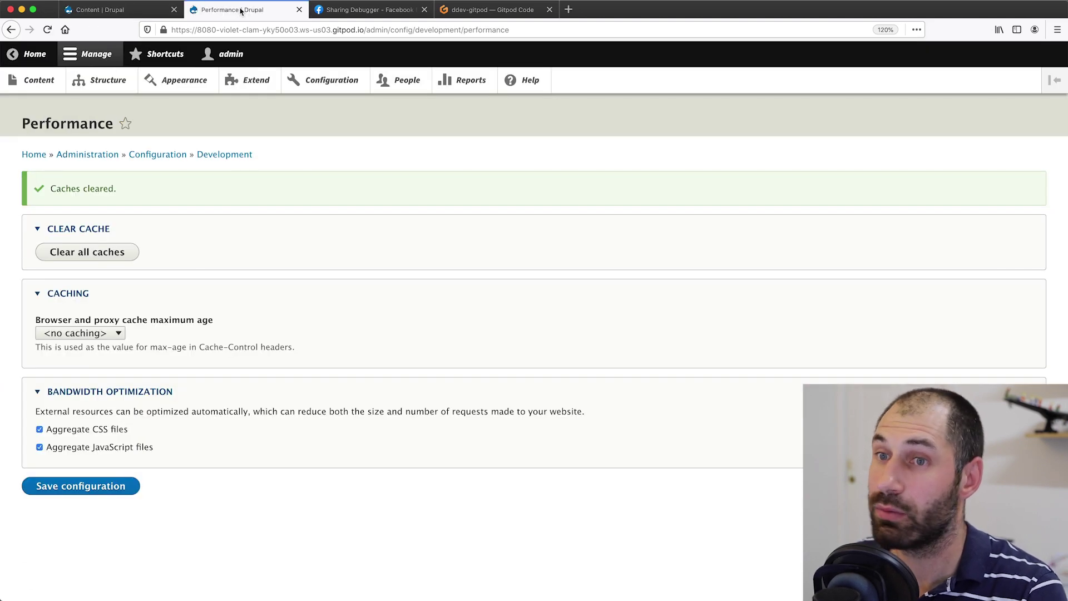
left_click(133, 257)
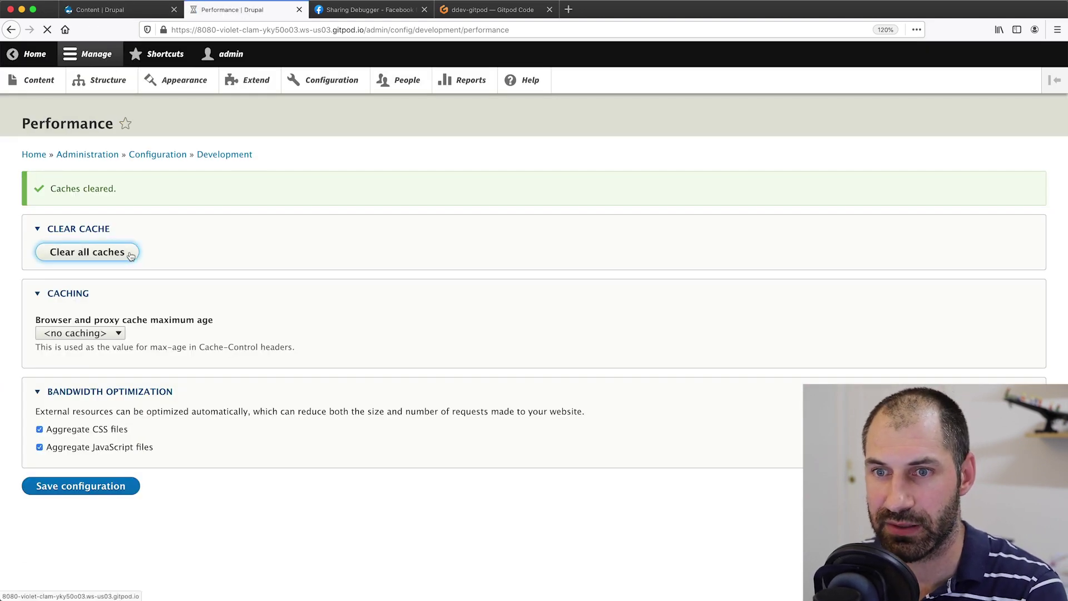
Re-save Test Article from the content overview.
left_click(111, 10)
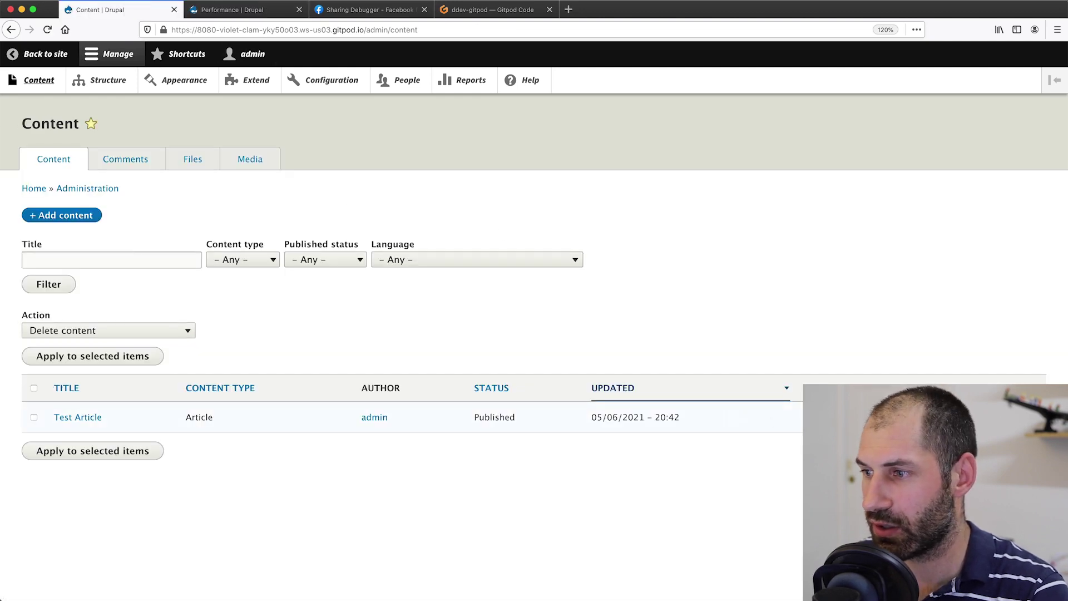
left_click(748, 419)
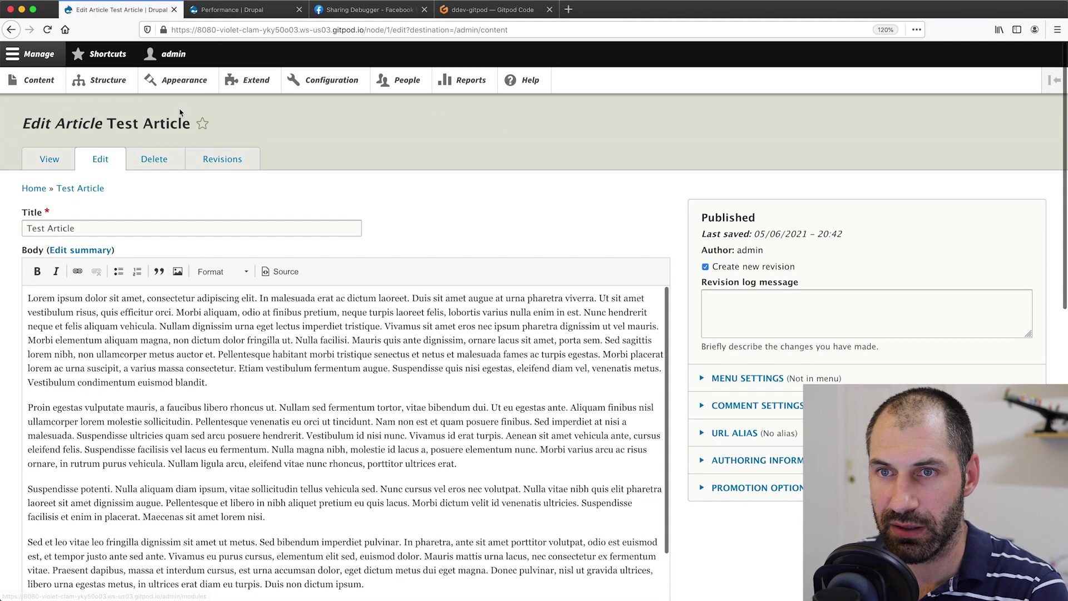
scroll(13, 223, "down", 20)
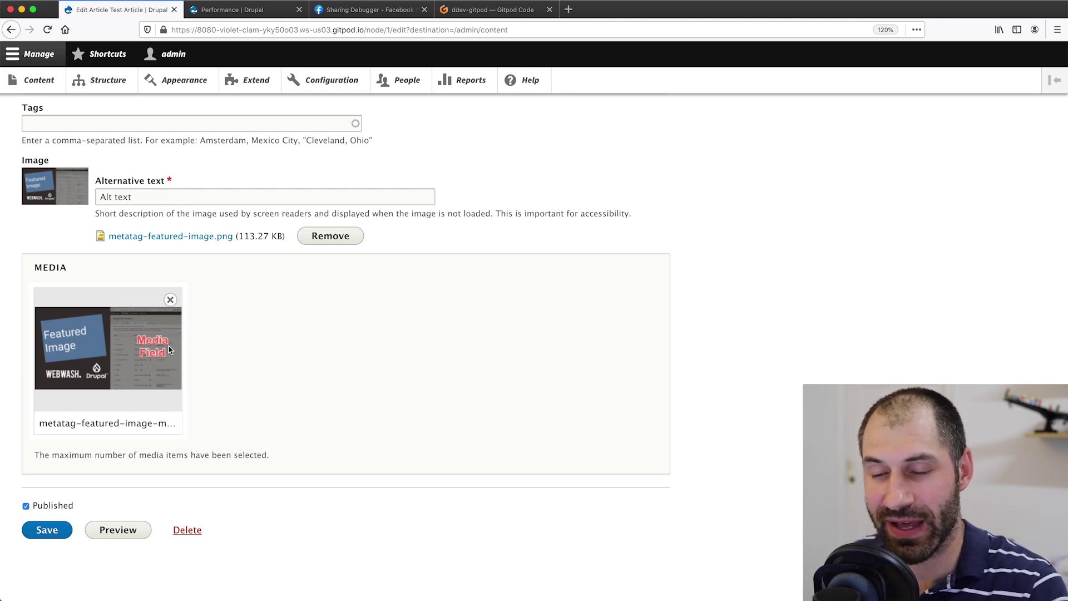
left_click(58, 532)
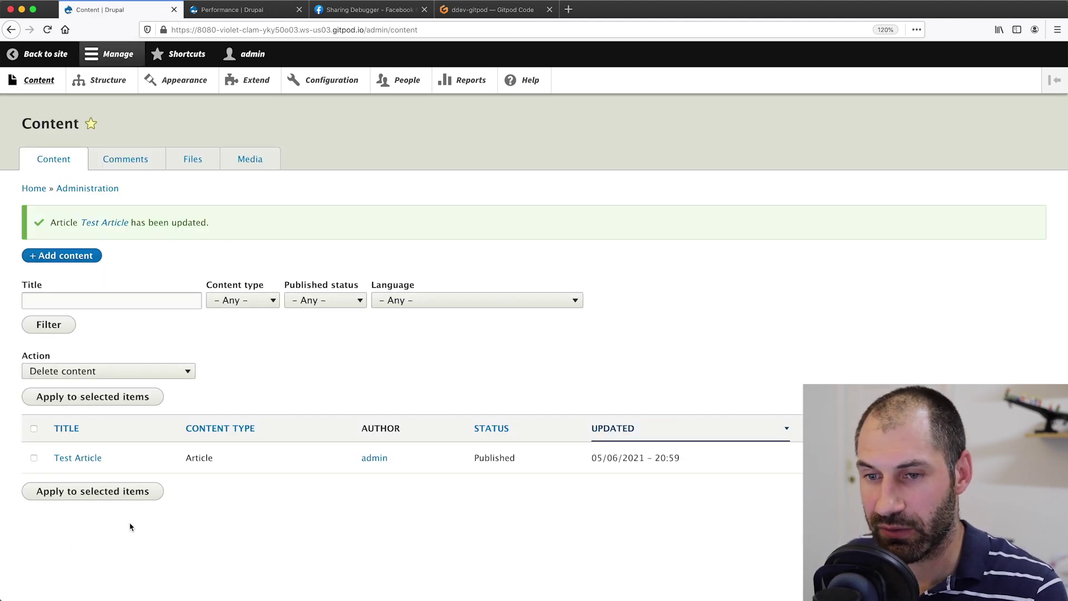
View the Test Article page and open its reloaded HTML source.
left_click(78, 458)
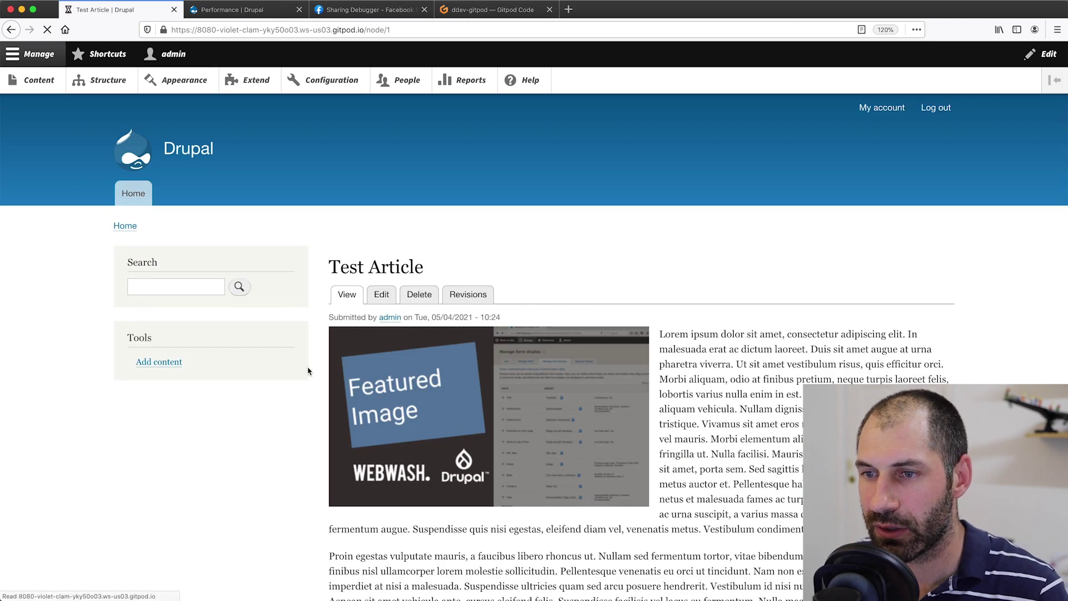
scroll(308, 370, "down", 10)
scroll(307, 370, "down", 5)
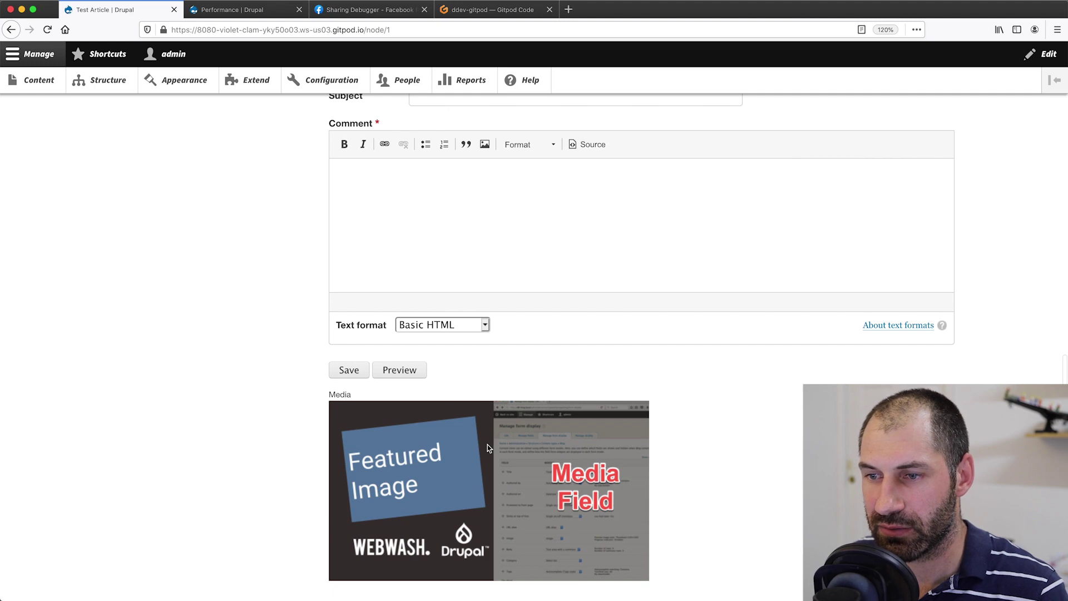
scroll(487, 446, "up", 6)
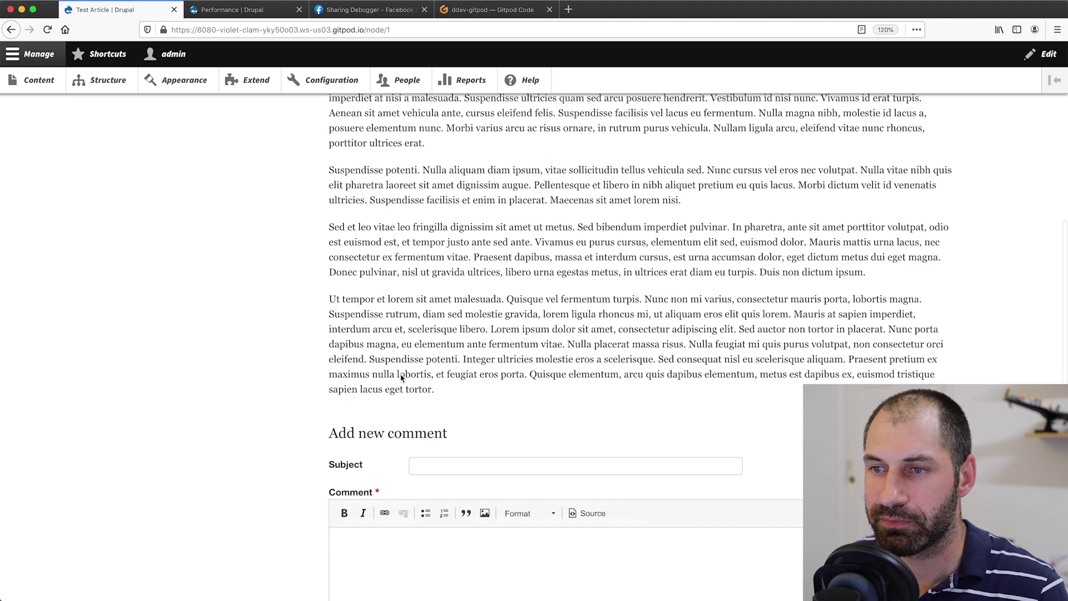
right_click(291, 331)
left_click(323, 430)
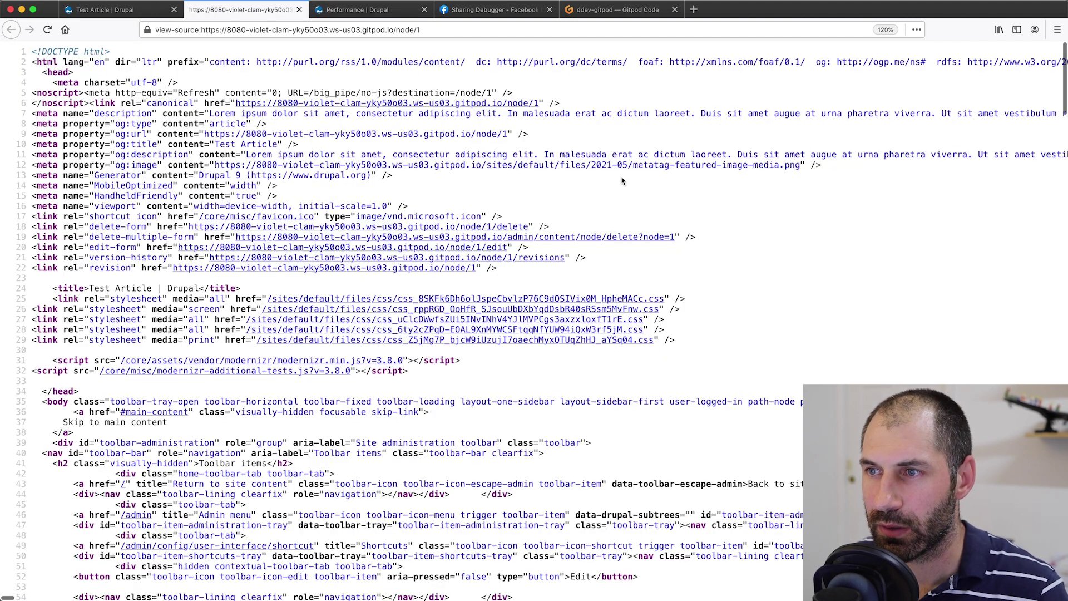
key("super+r")
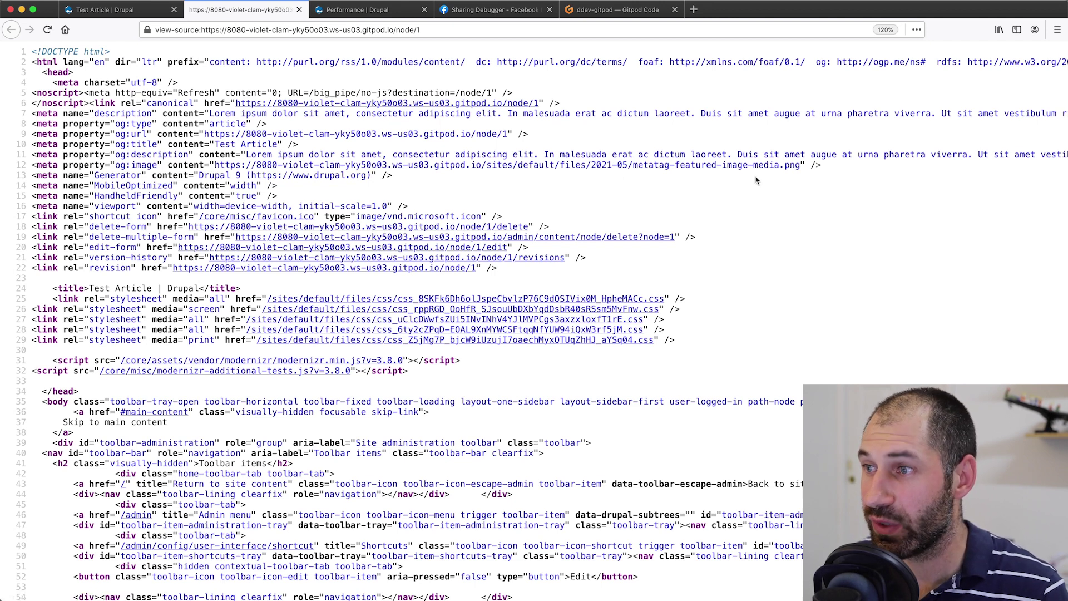
Open the line 12 og:image URL, metatag-featured-image-media.png, in a new tab.
left_click_drag(800, 165, 216, 166)
key("ctrl+c")
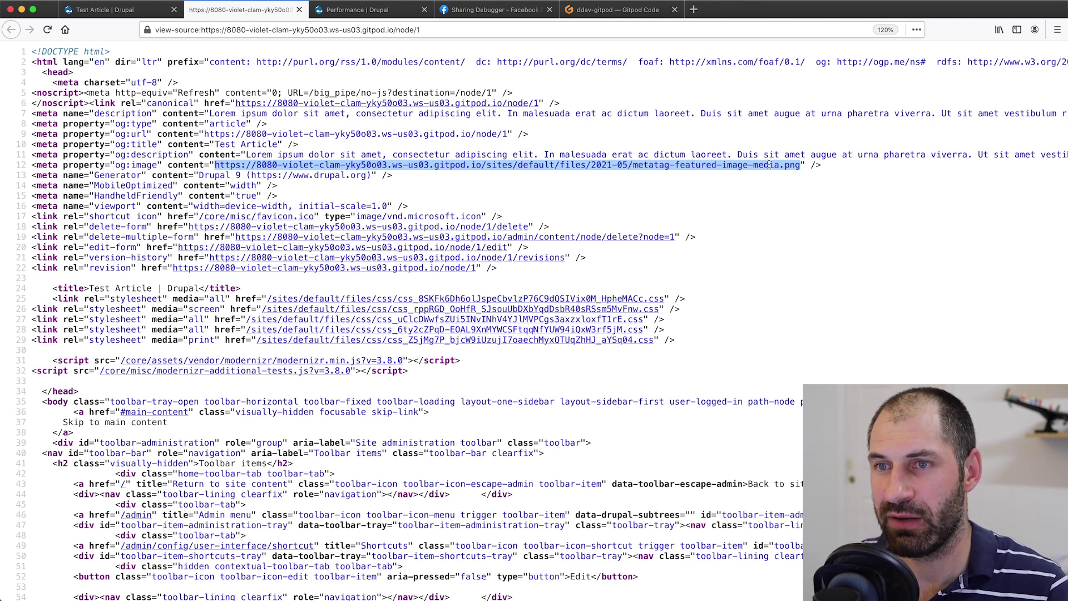
key("ctrl+t")
key("ctrl+v")
key("Return")
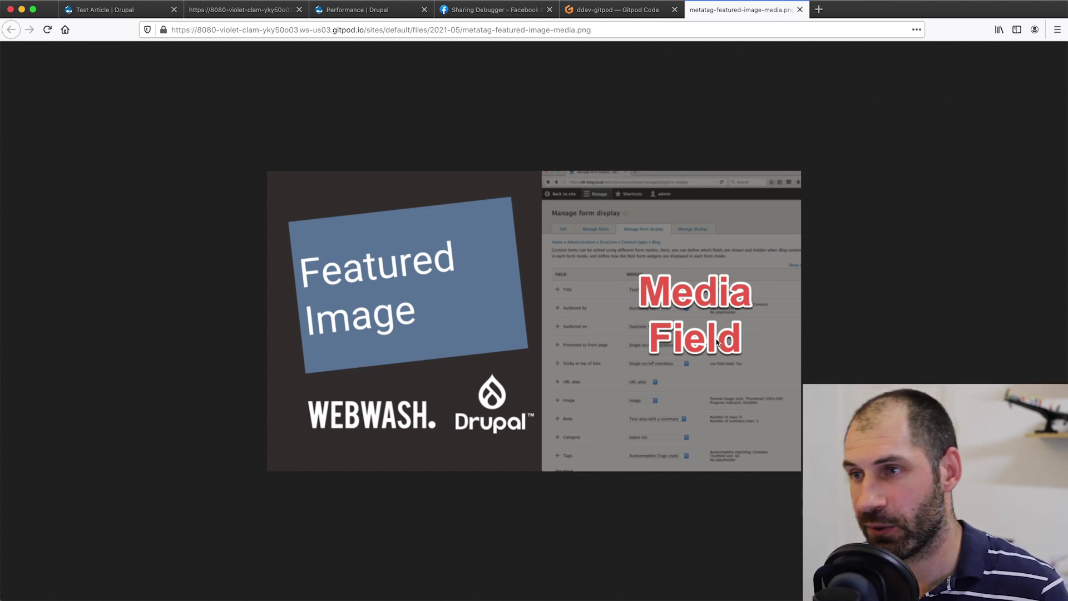
Re-scrape node/1 in the Sharing Debugger and inspect the og:image URL metatag-featured-image-media.png.
left_click(489, 11)
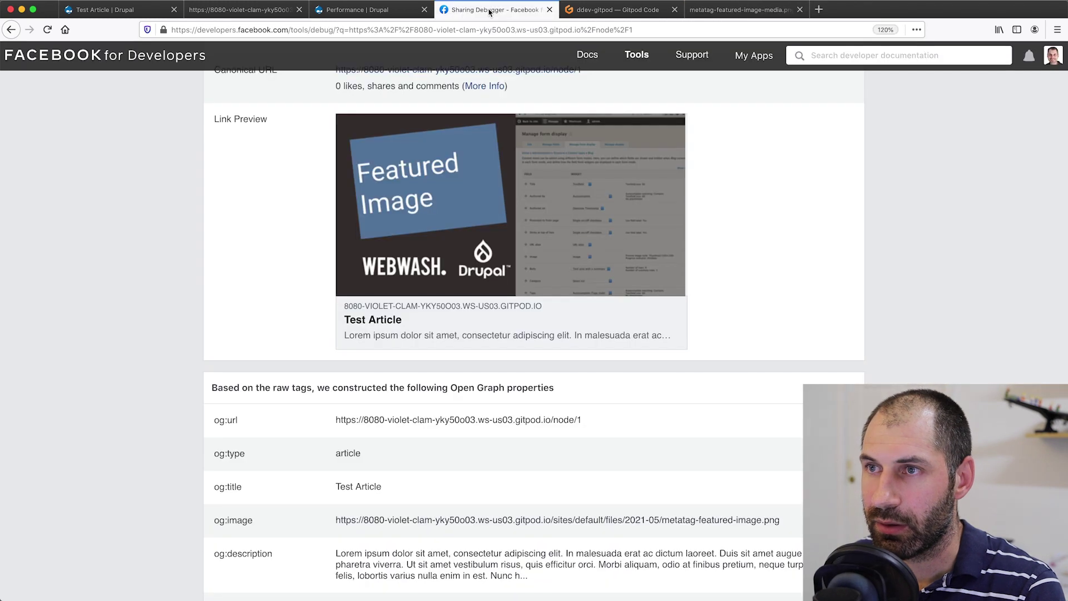
scroll(408, 211, "up", 5)
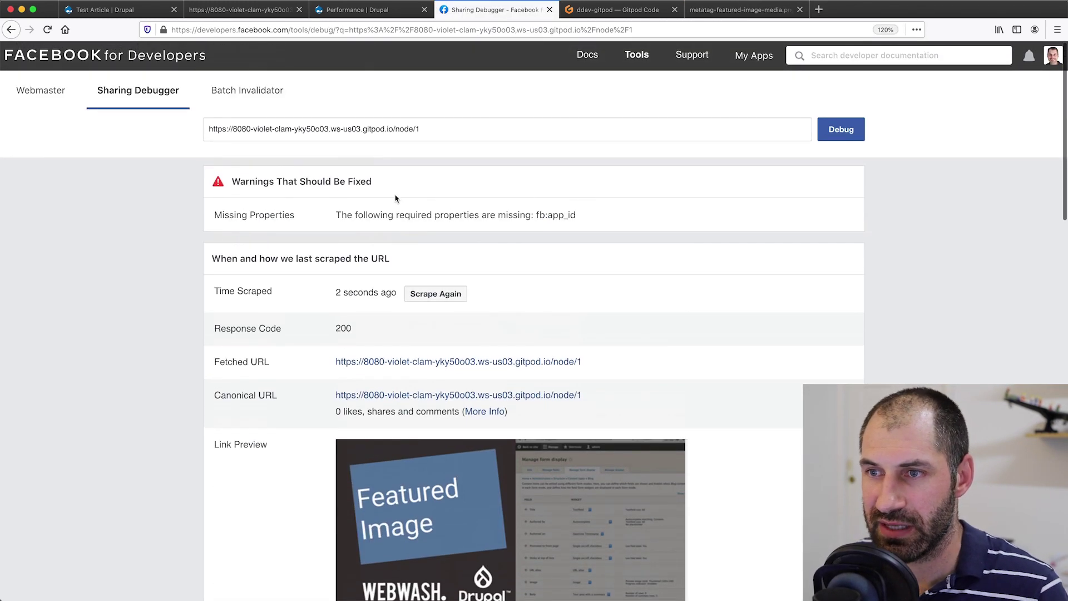
left_click(450, 300)
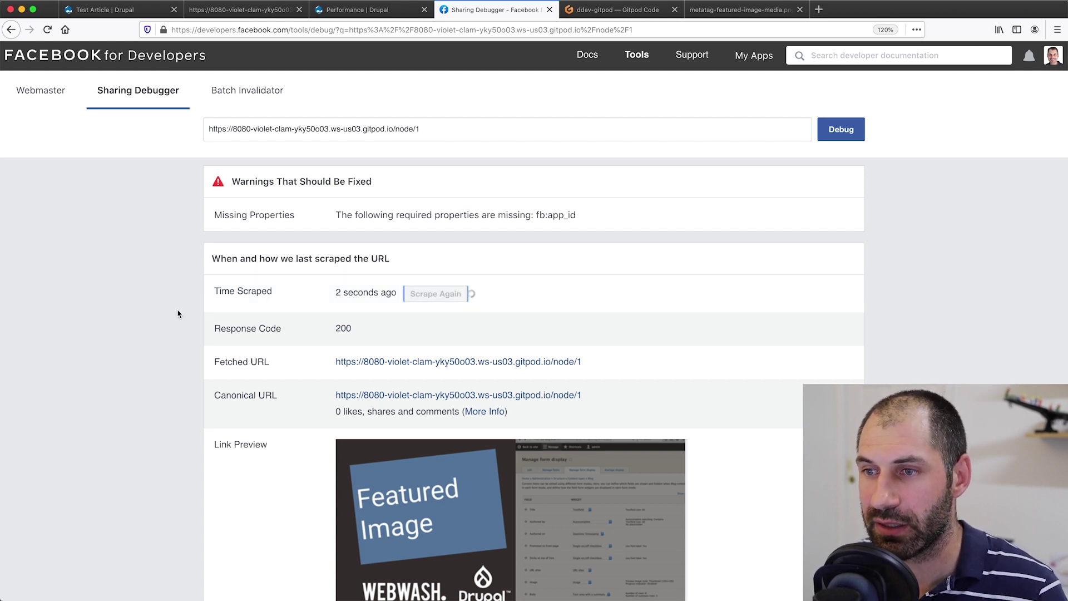
scroll(215, 245, "down", 5)
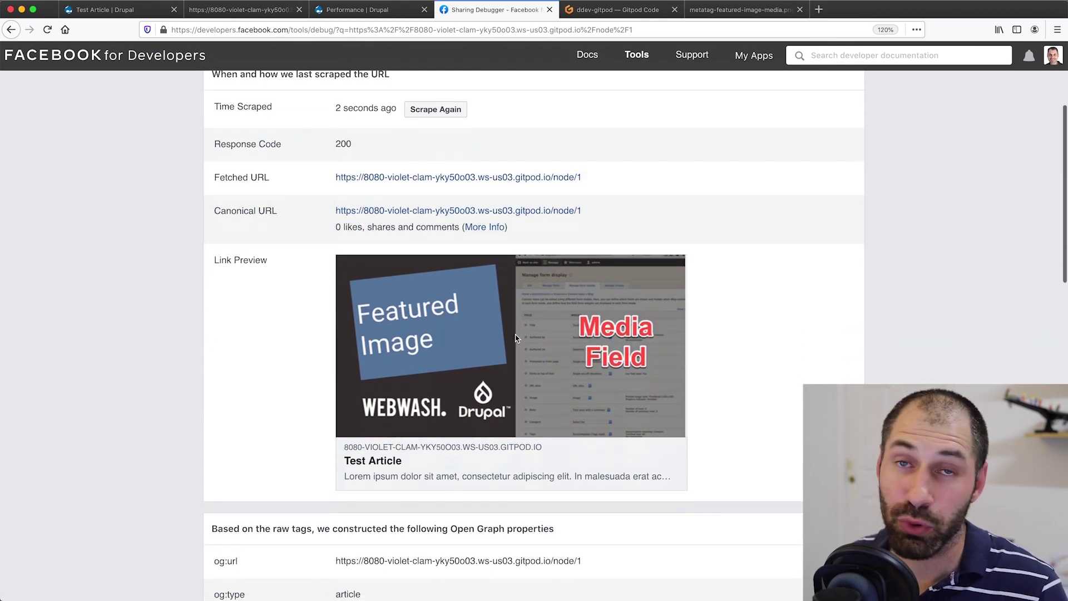
scroll(556, 339, "down", 6)
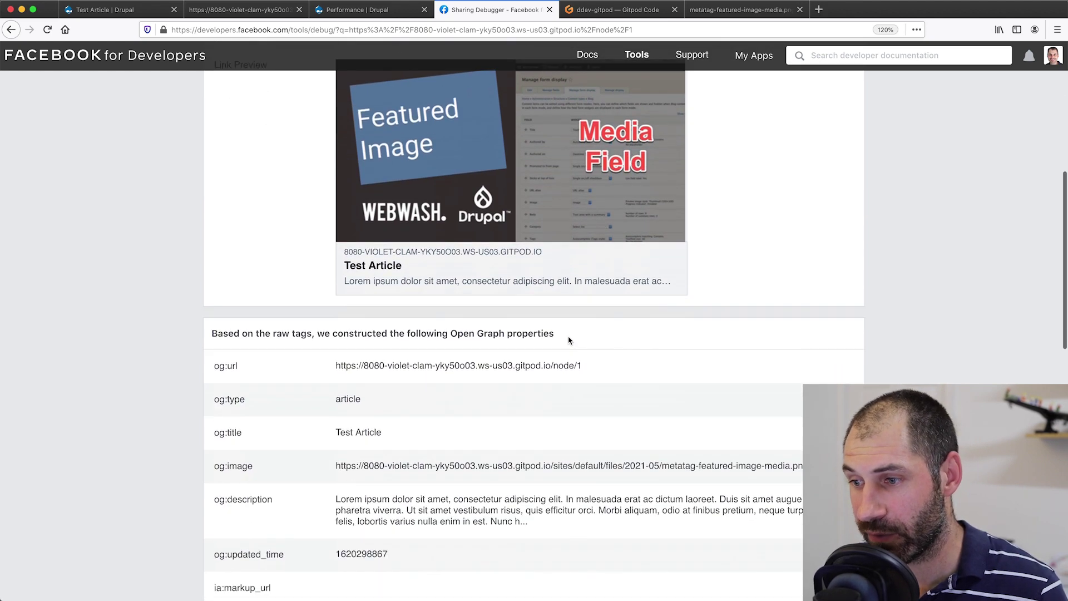
left_click_drag(801, 423, 660, 422)
triple_click(730, 422)
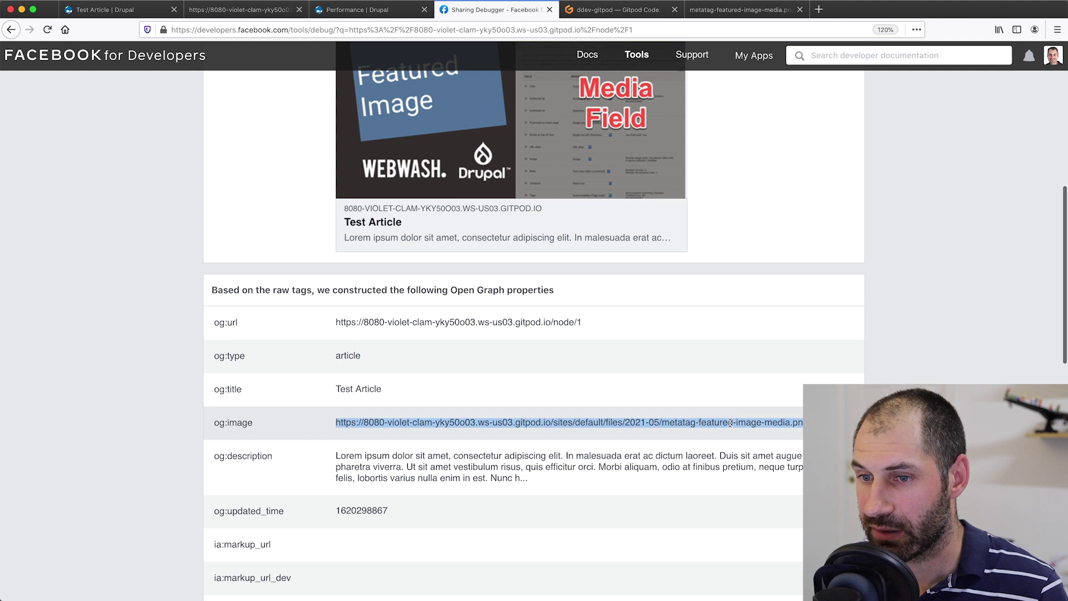
left_click(584, 424)
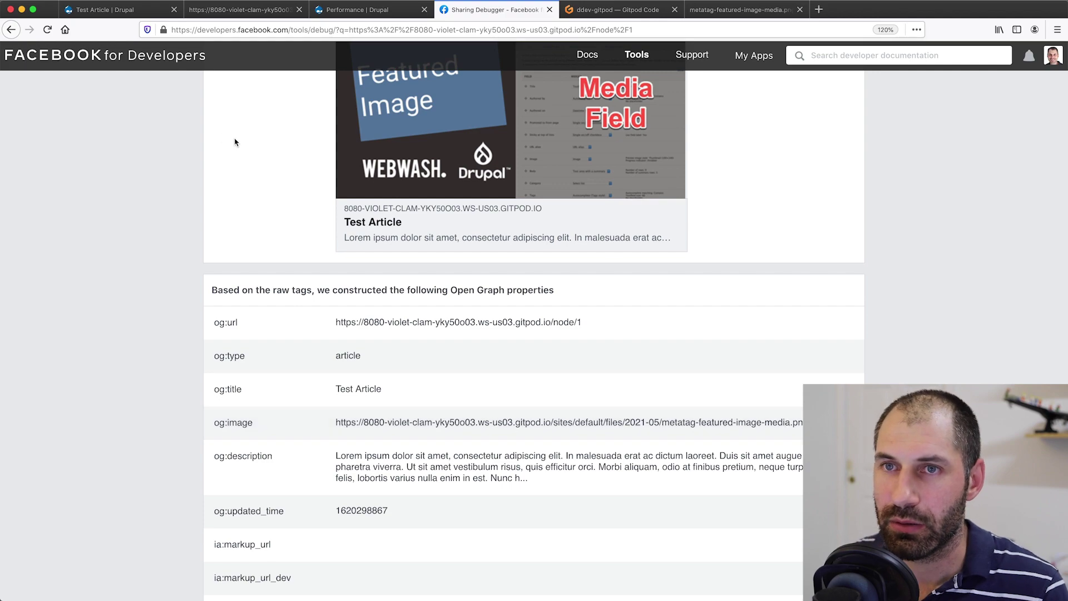
Open Test Article's edit form and remove the current image from the Media field.
left_click(104, 12)
scroll(303, 296, "up", 1)
scroll(303, 296, "up", 10)
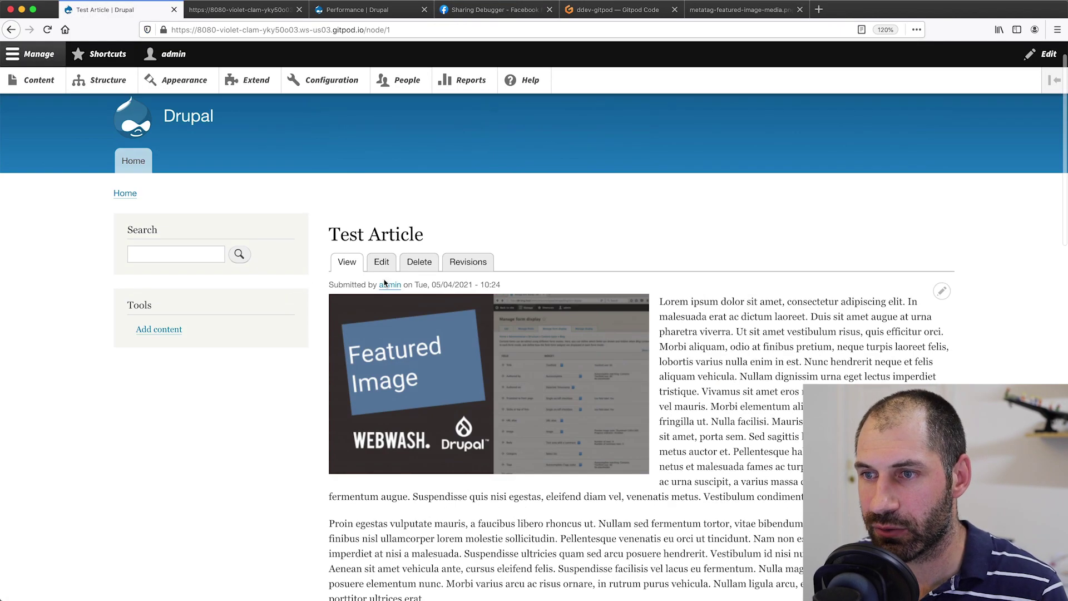
left_click(380, 264)
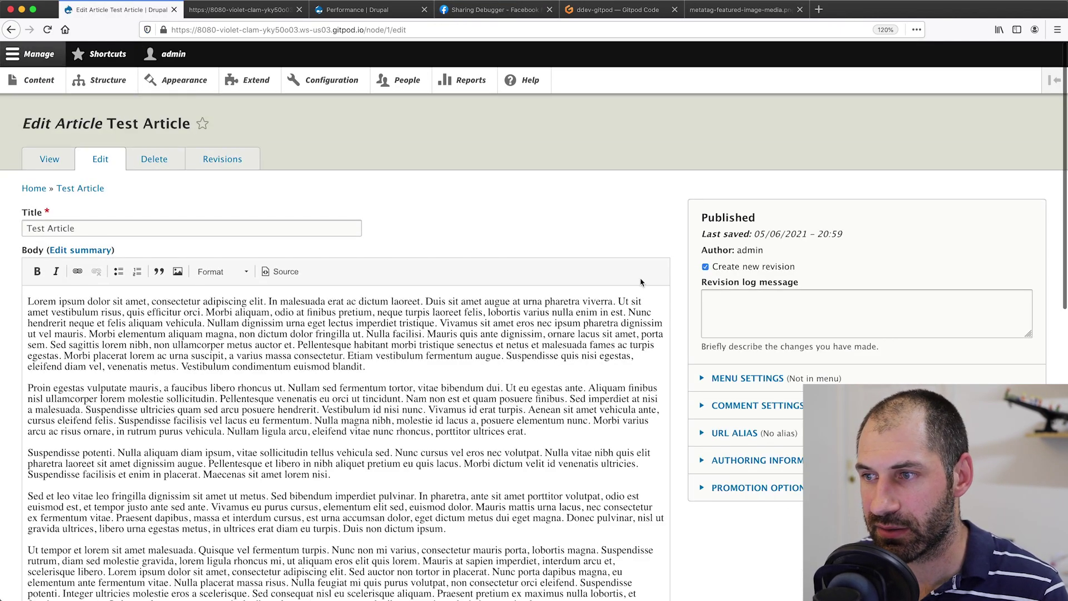
scroll(679, 287, "down", 10)
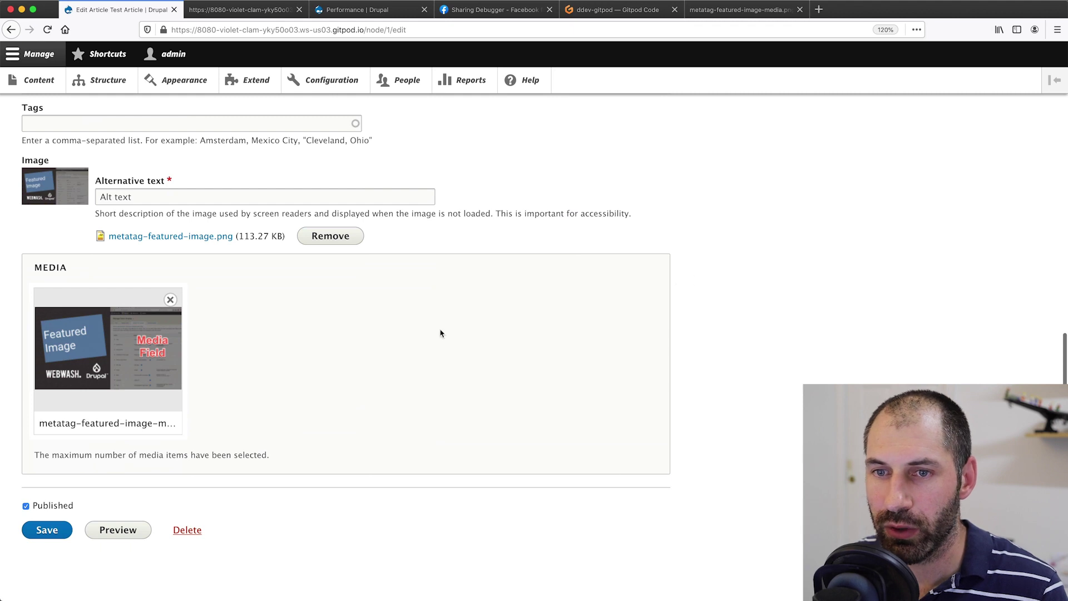
left_click(170, 299)
Insert the Drupal Live Site Build (Part 1) remote video, save, and view the page source.
left_click(100, 427)
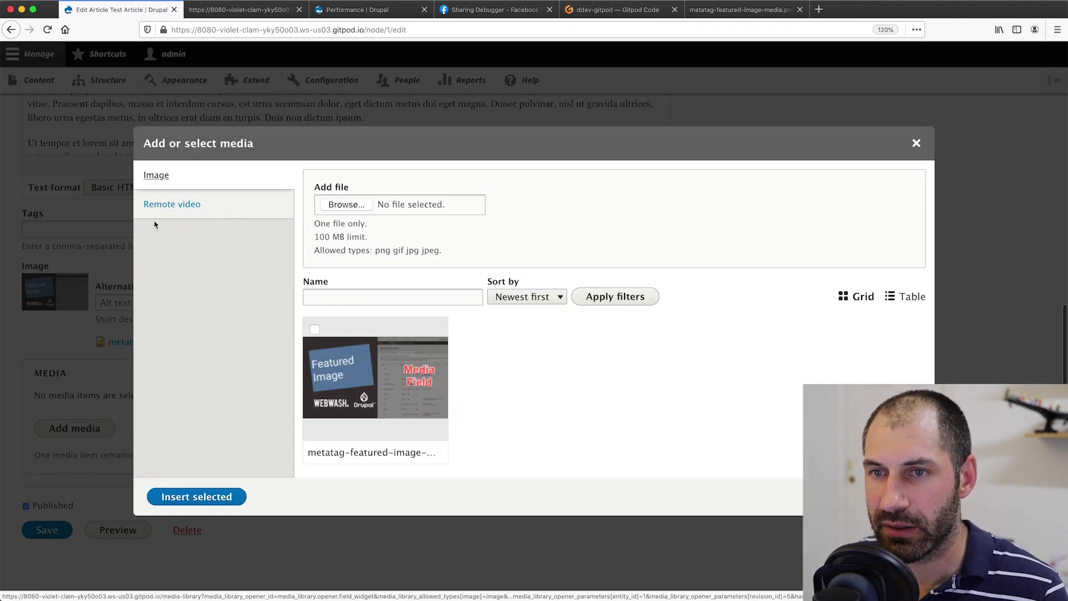
left_click(161, 205)
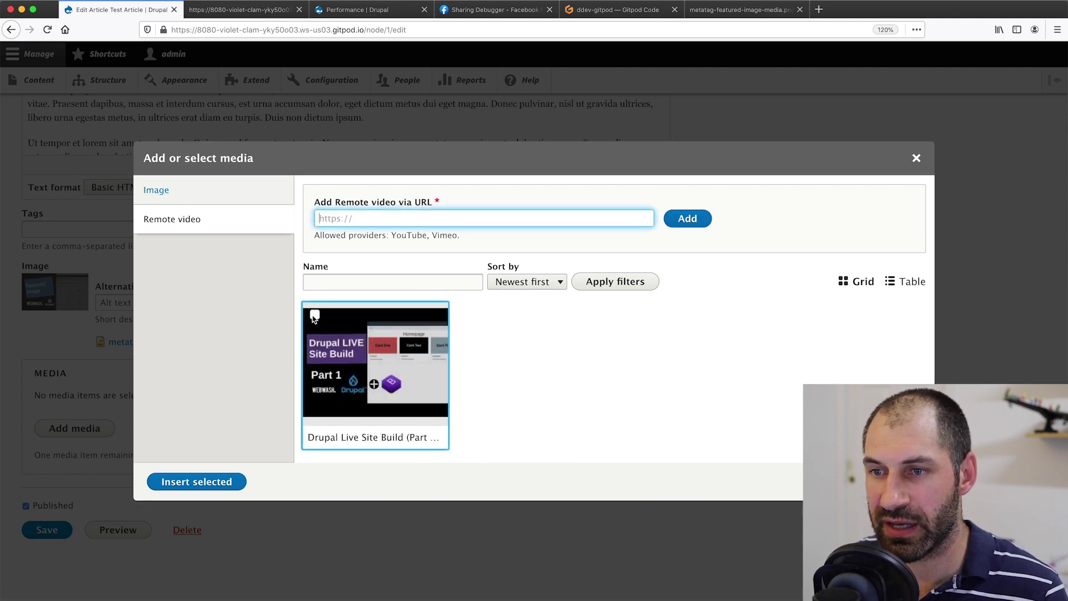
left_click(314, 316)
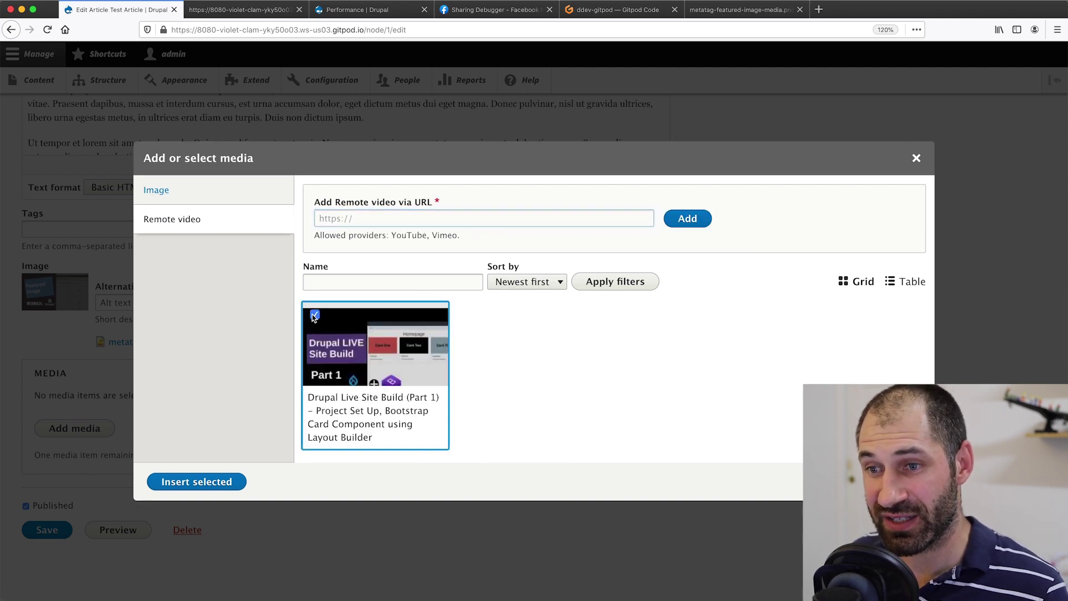
left_click(230, 483)
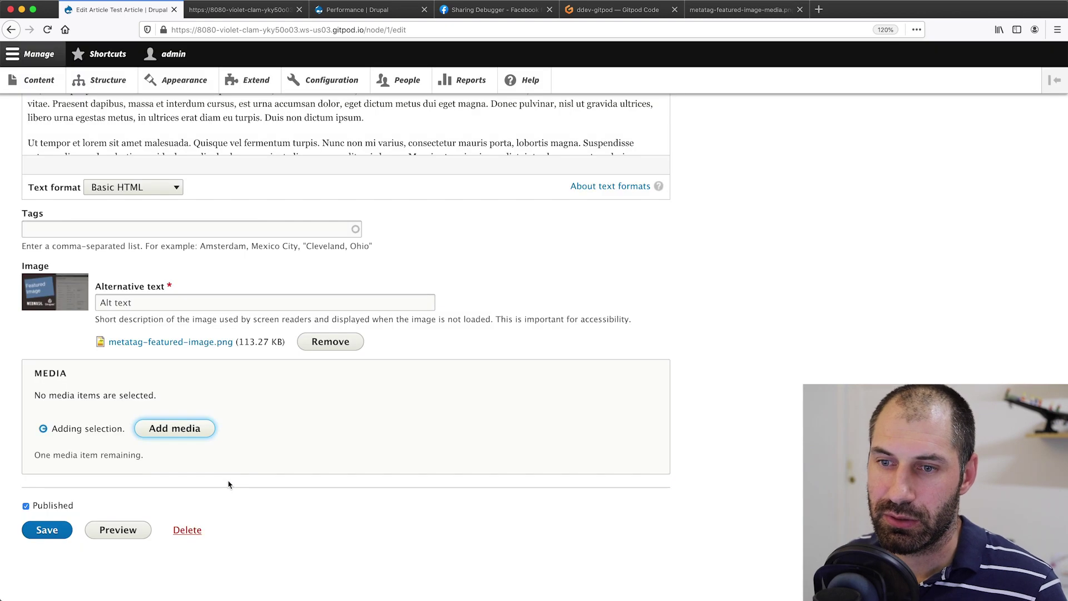
scroll(212, 479, "down", 2)
scroll(102, 437, "down", 2)
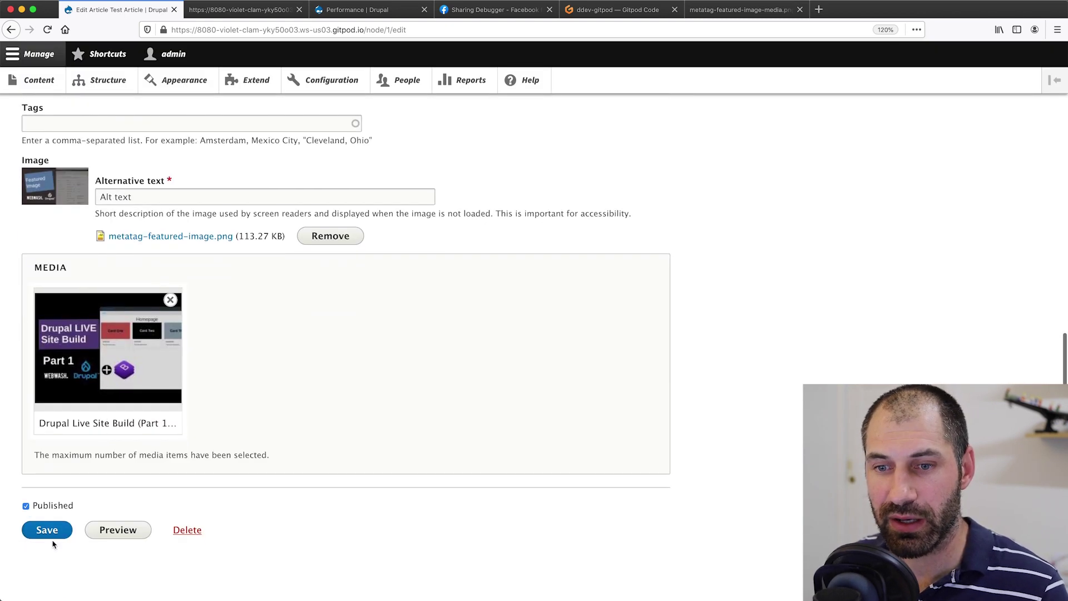
left_click(52, 535)
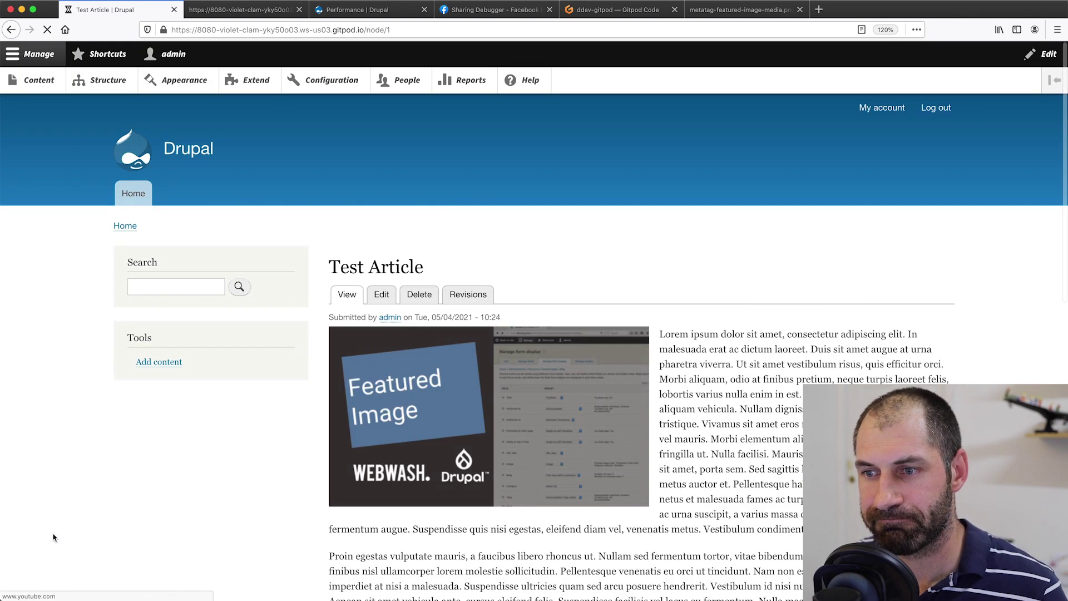
right_click(314, 361)
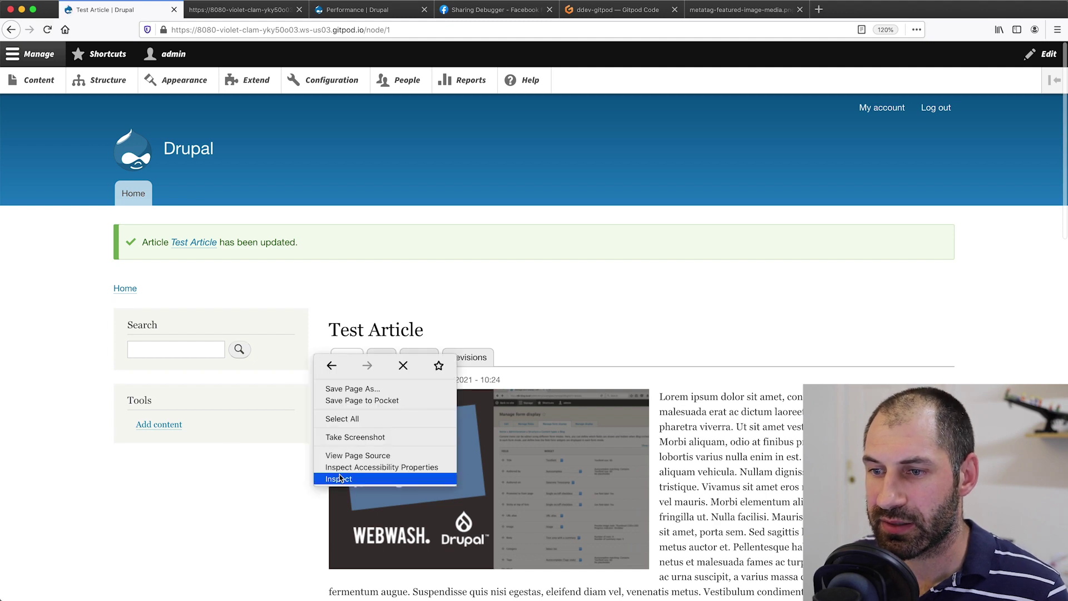
left_click(333, 454)
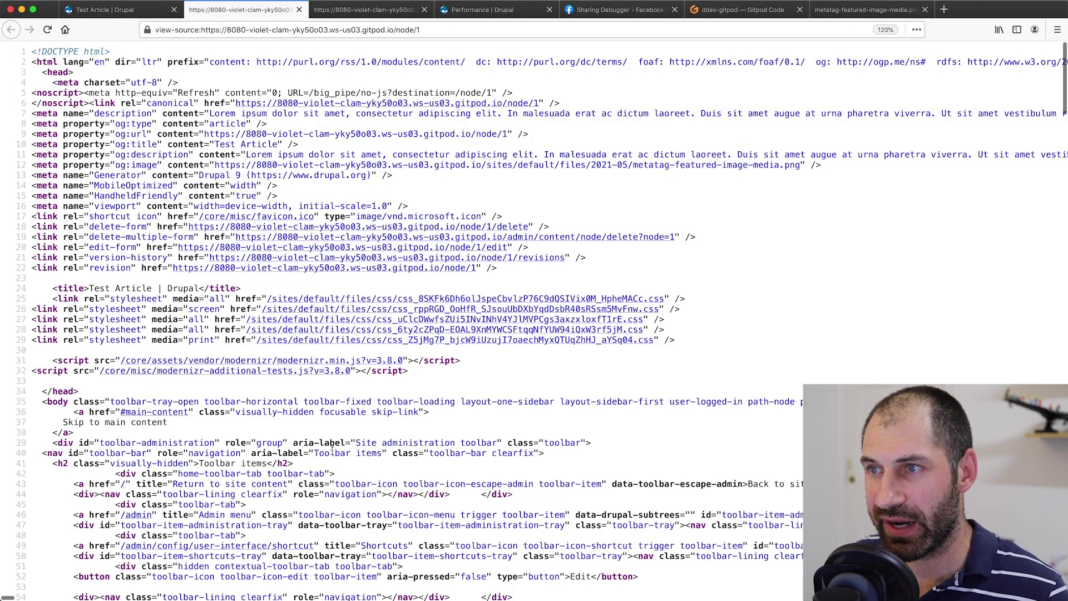
Reload the article's page source and select the new og:image oembed thumbnail URL.
left_click_drag(800, 164, 215, 165)
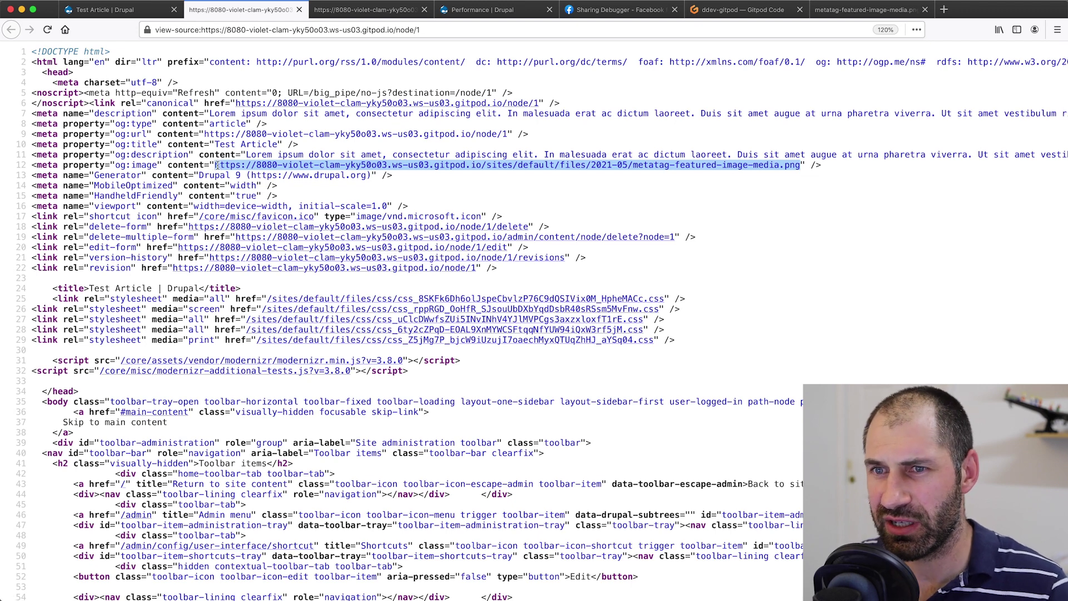
key("super+r")
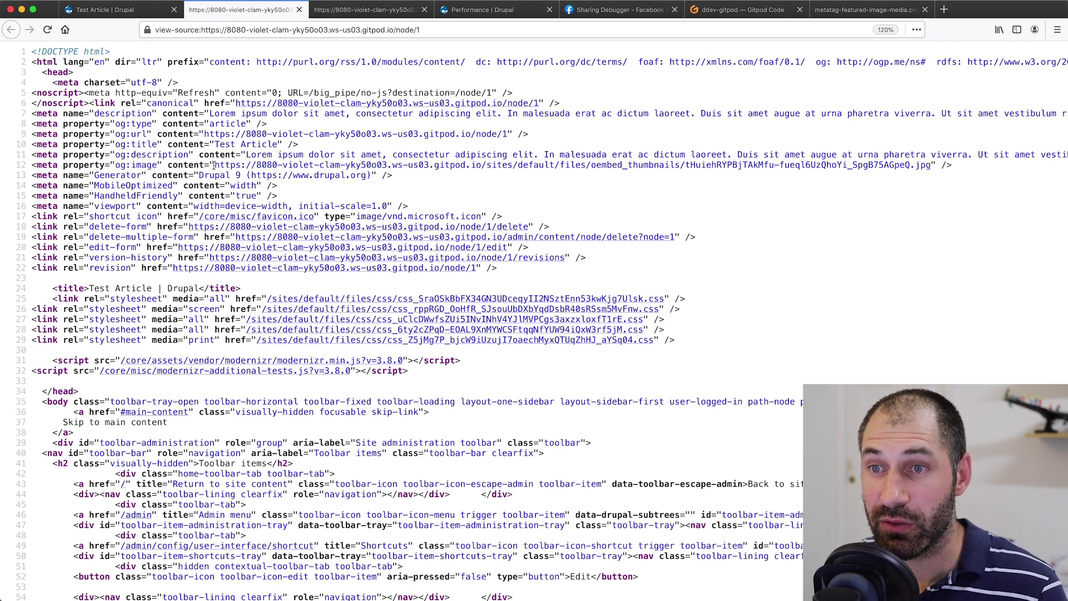
left_click_drag(213, 165, 931, 165)
key("ctrl+c")
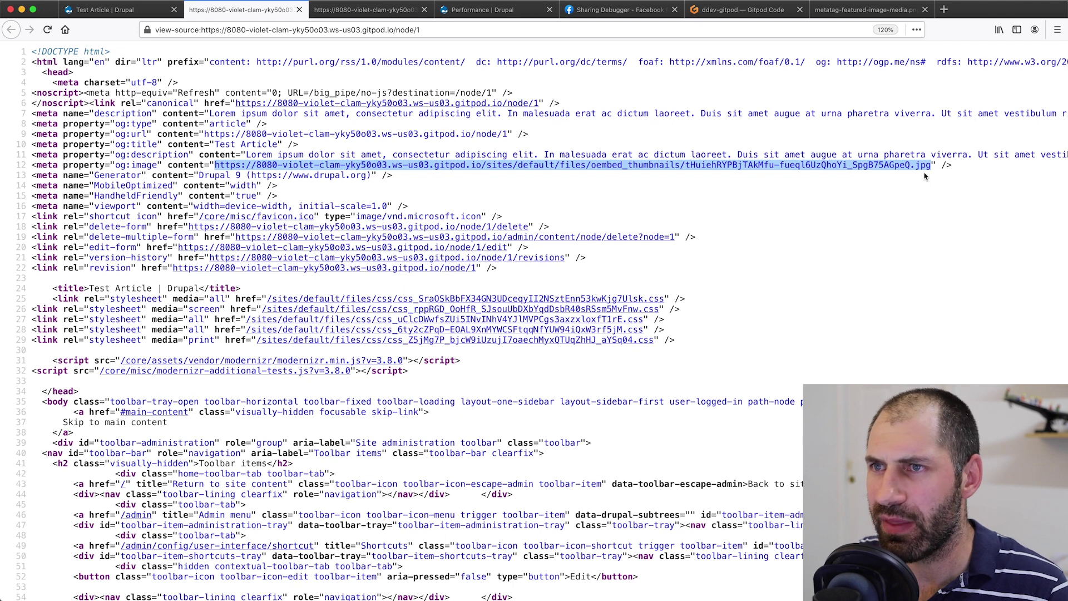
Load the thumbnail JPG URL in a separate tab to view it, then close that tab.
key("ctrl+t")
key("ctrl+v")
key("Return")
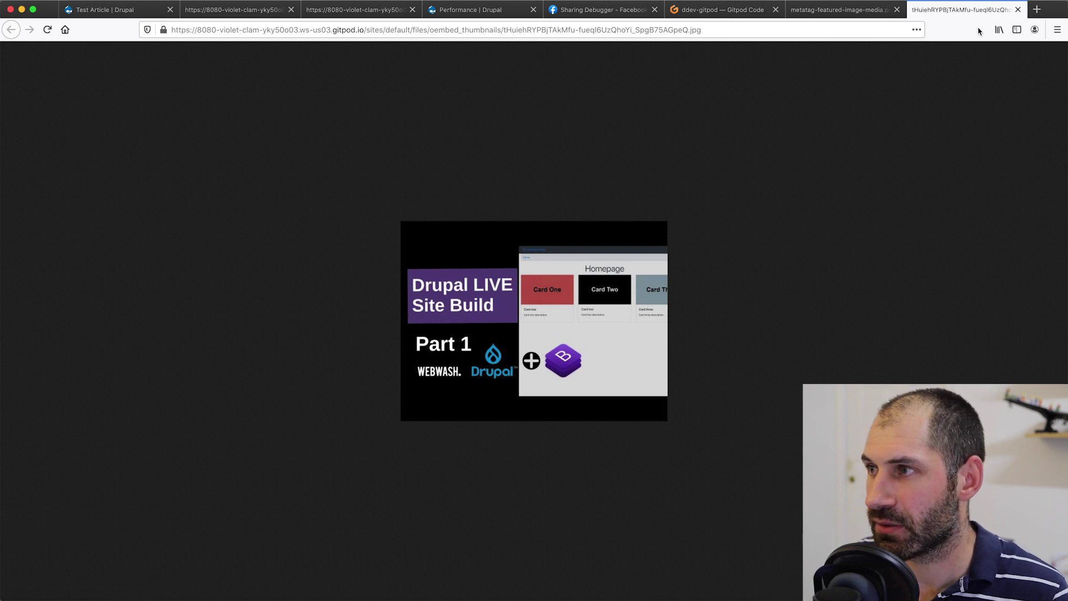
left_click(1018, 10)
scroll(417, 214, "up", 5)
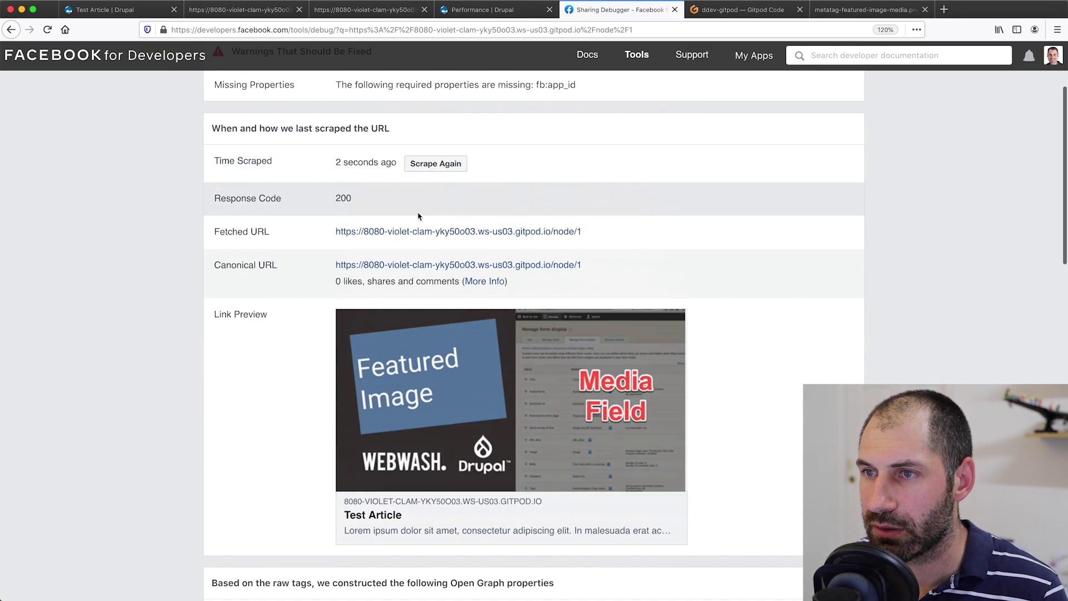
Check the Clear all caches section on Drupal's Performance page.
left_click(482, 10)
left_click(72, 226)
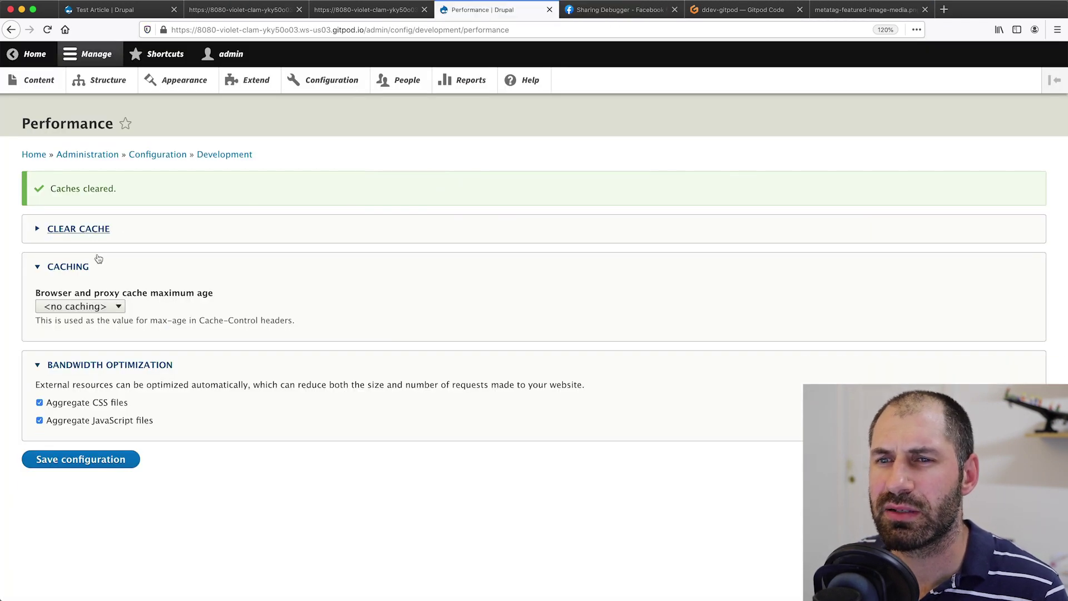
left_click(100, 240)
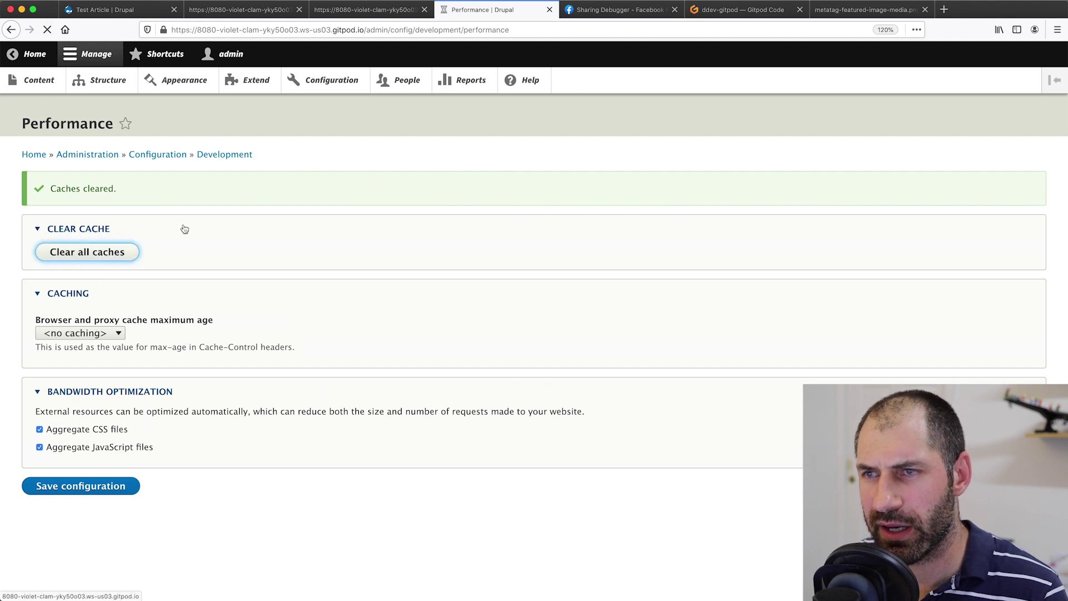
Close both extra page-source tabs and Scrape Again for node/1 in the Sharing Debugger.
left_click(611, 11)
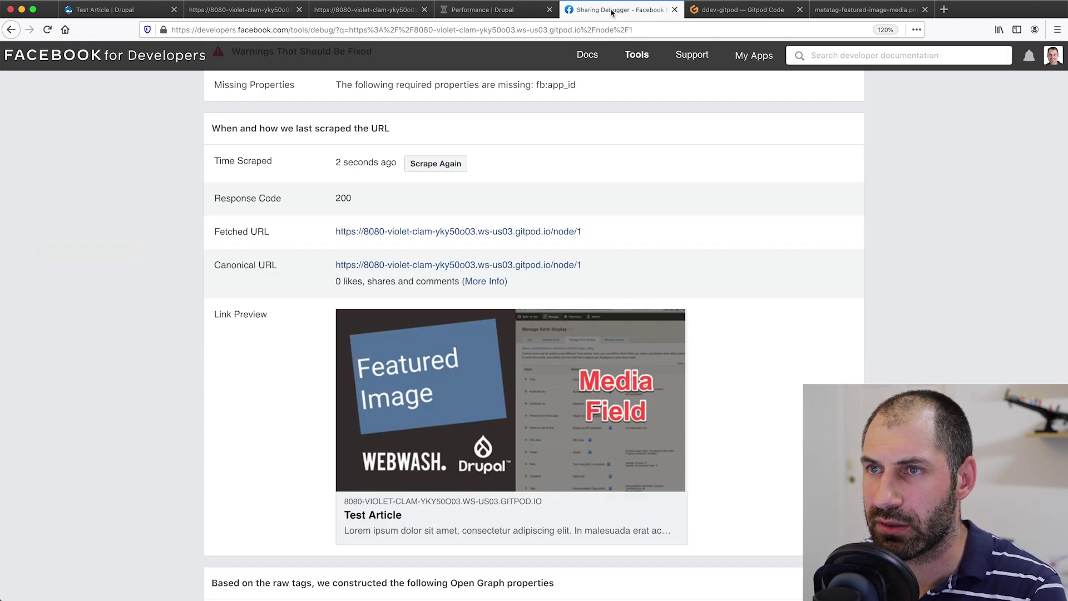
left_click(299, 11)
left_click(299, 11)
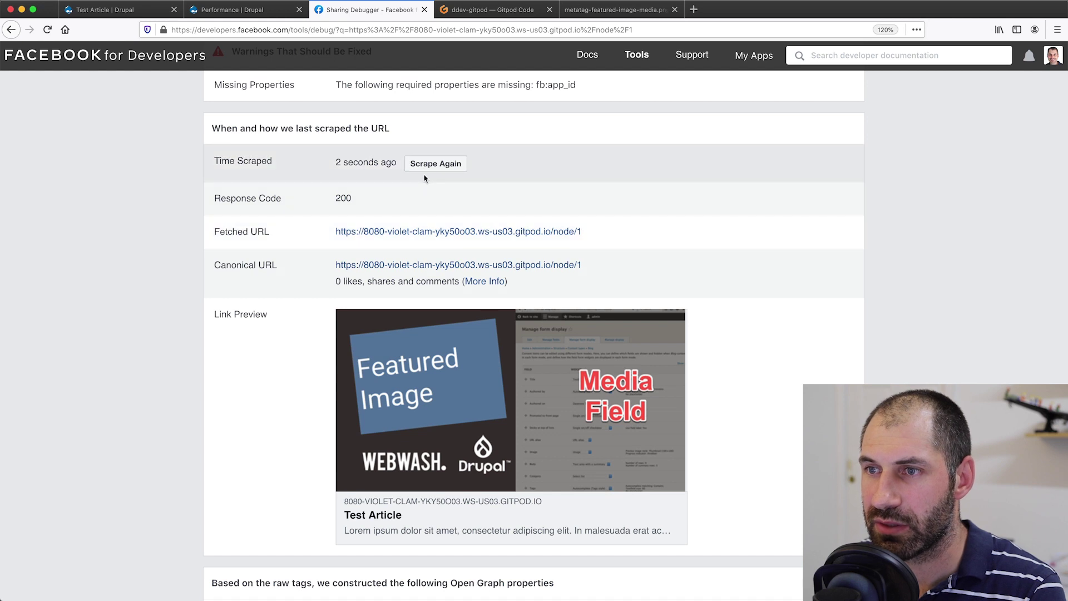
left_click(425, 166)
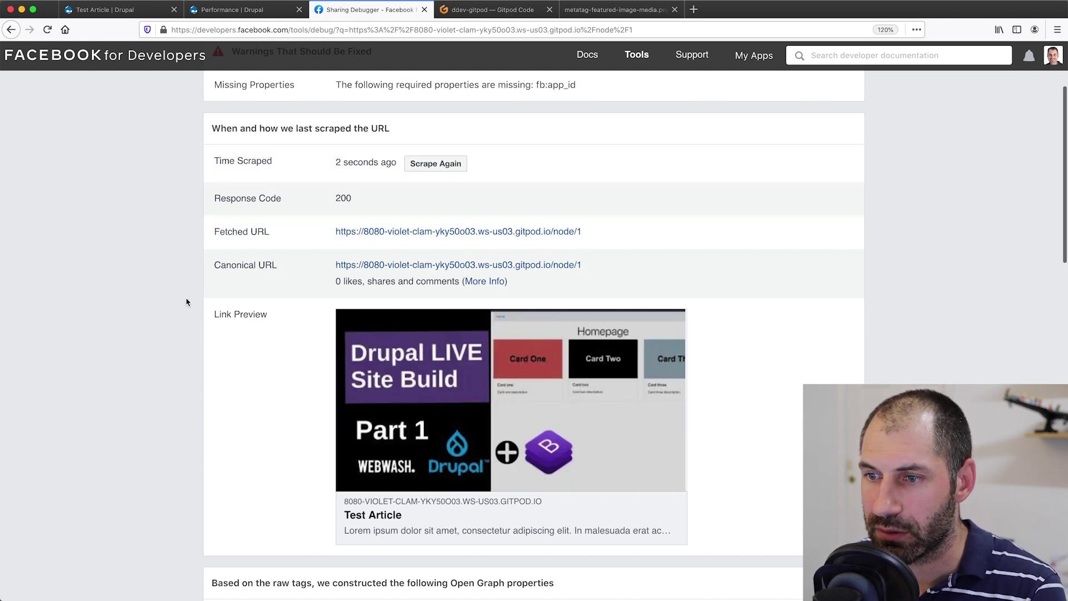
scroll(276, 381, "down", 3)
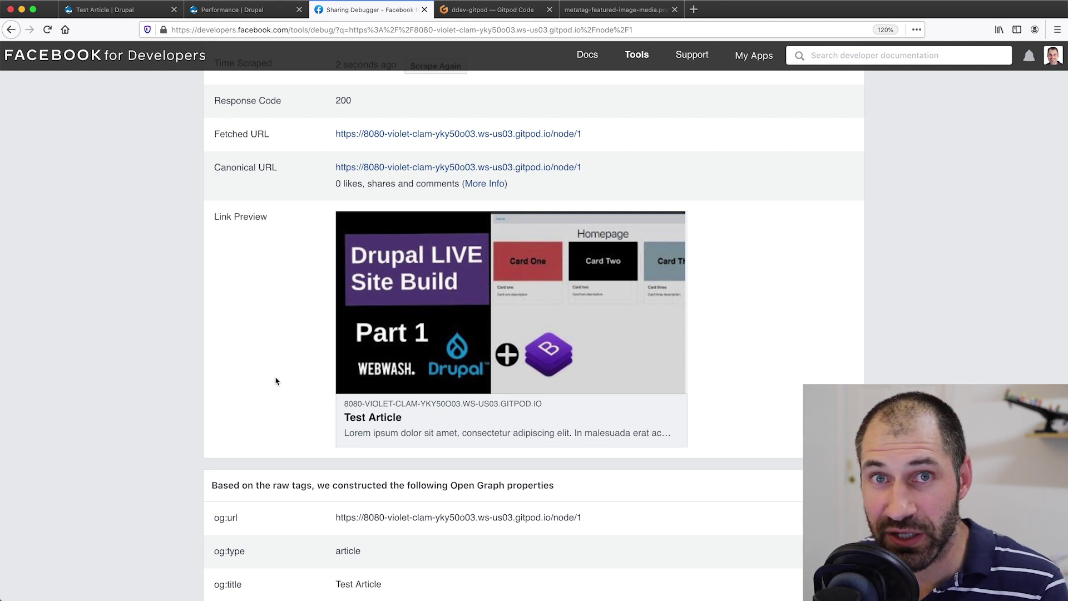